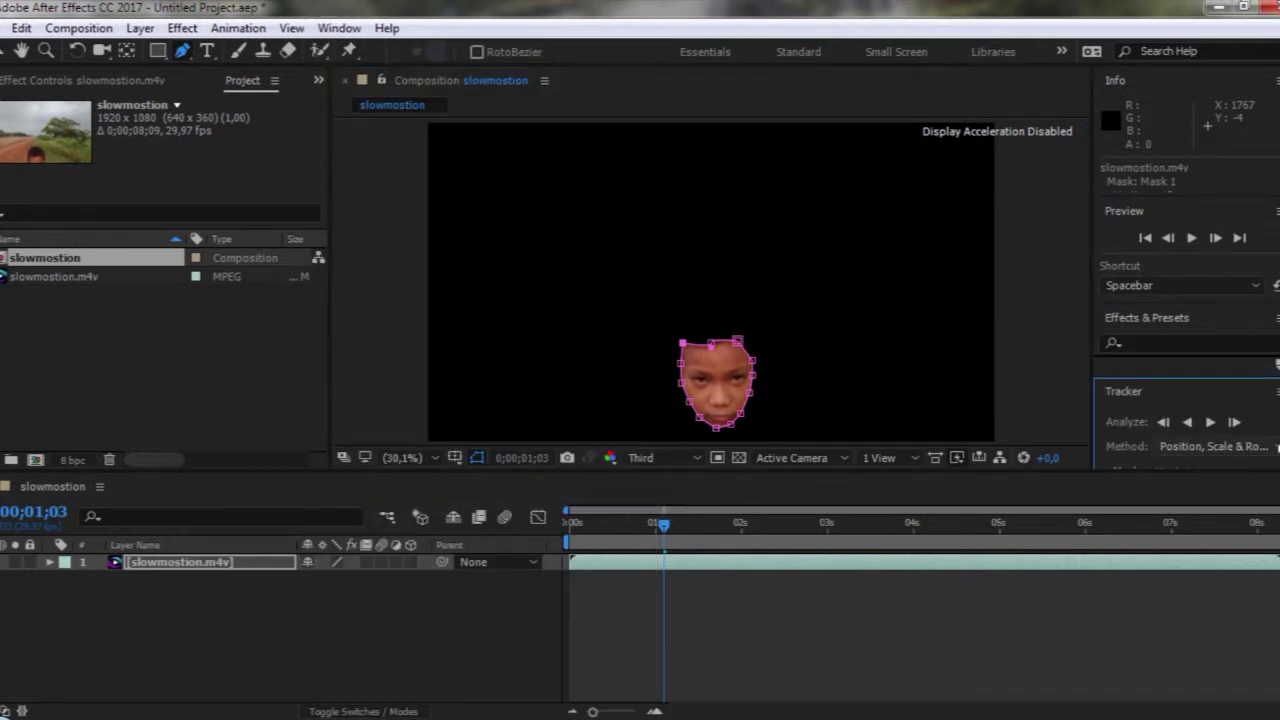
Set the mask's tracking method to Face Tracking (Detailed Features) and dock the Tracker above the Preview controls
left_click(1215, 446)
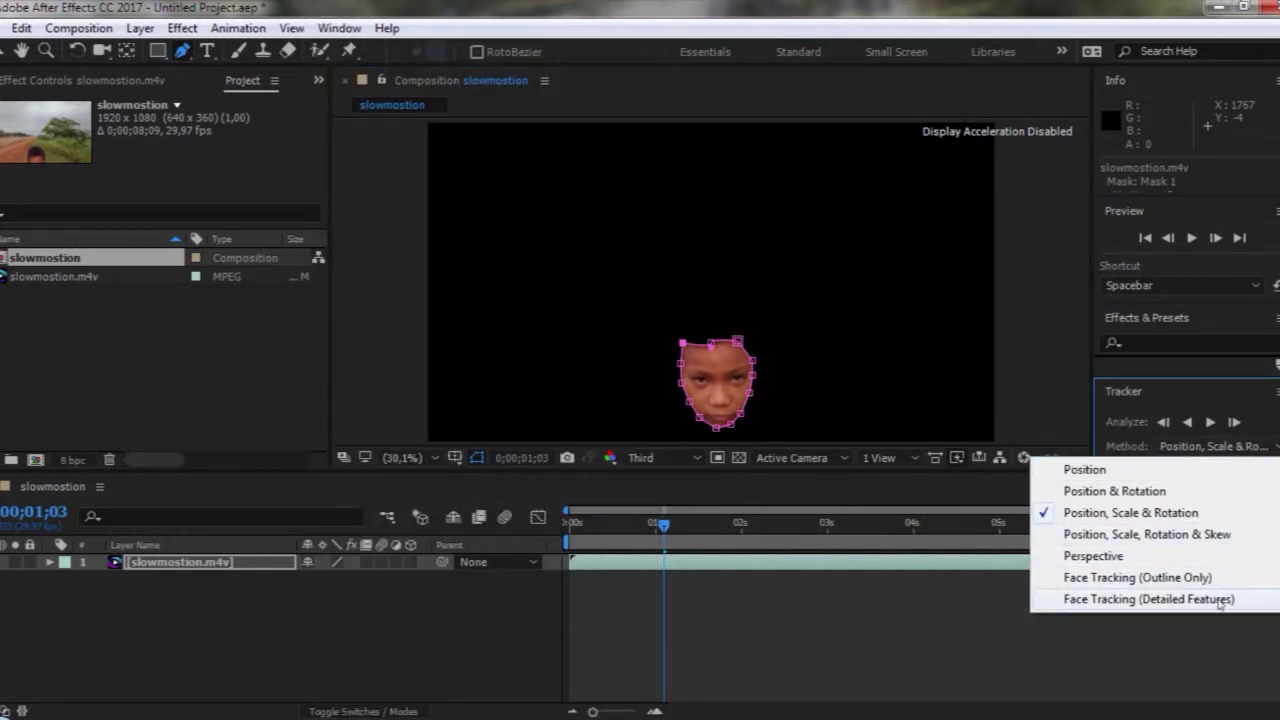
left_click(1219, 600)
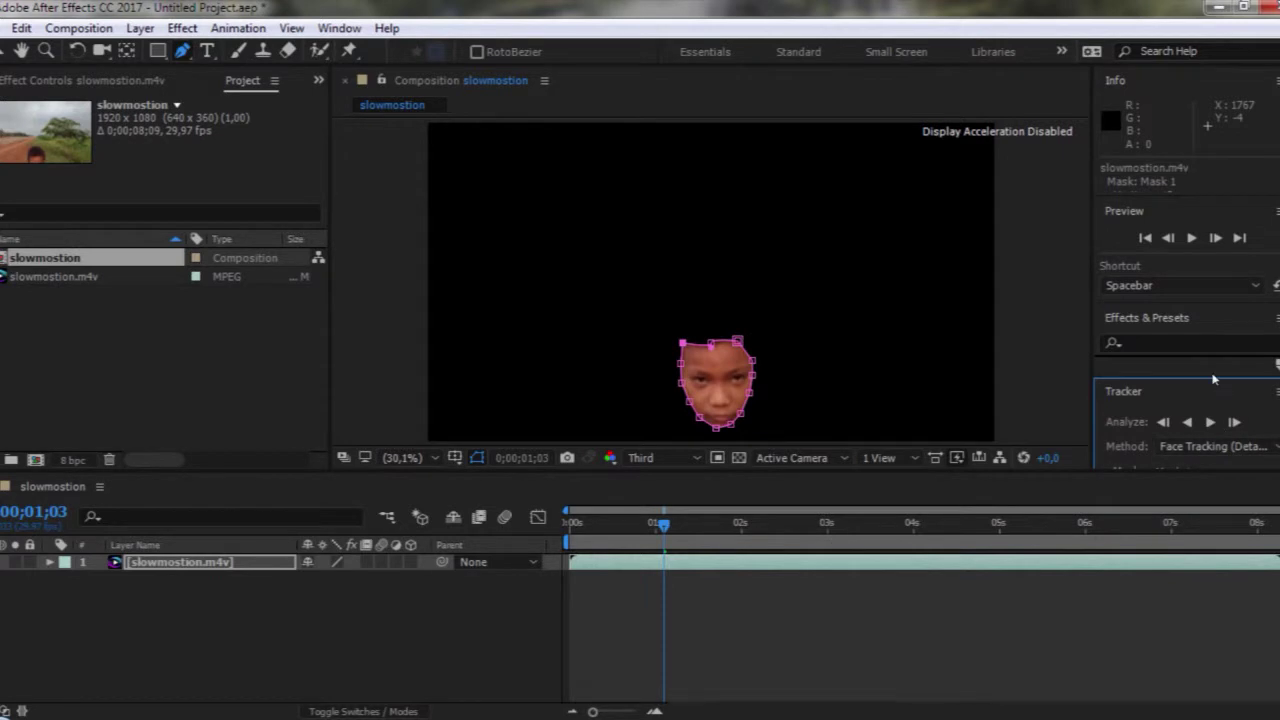
left_click_drag(1238, 391, 1210, 280)
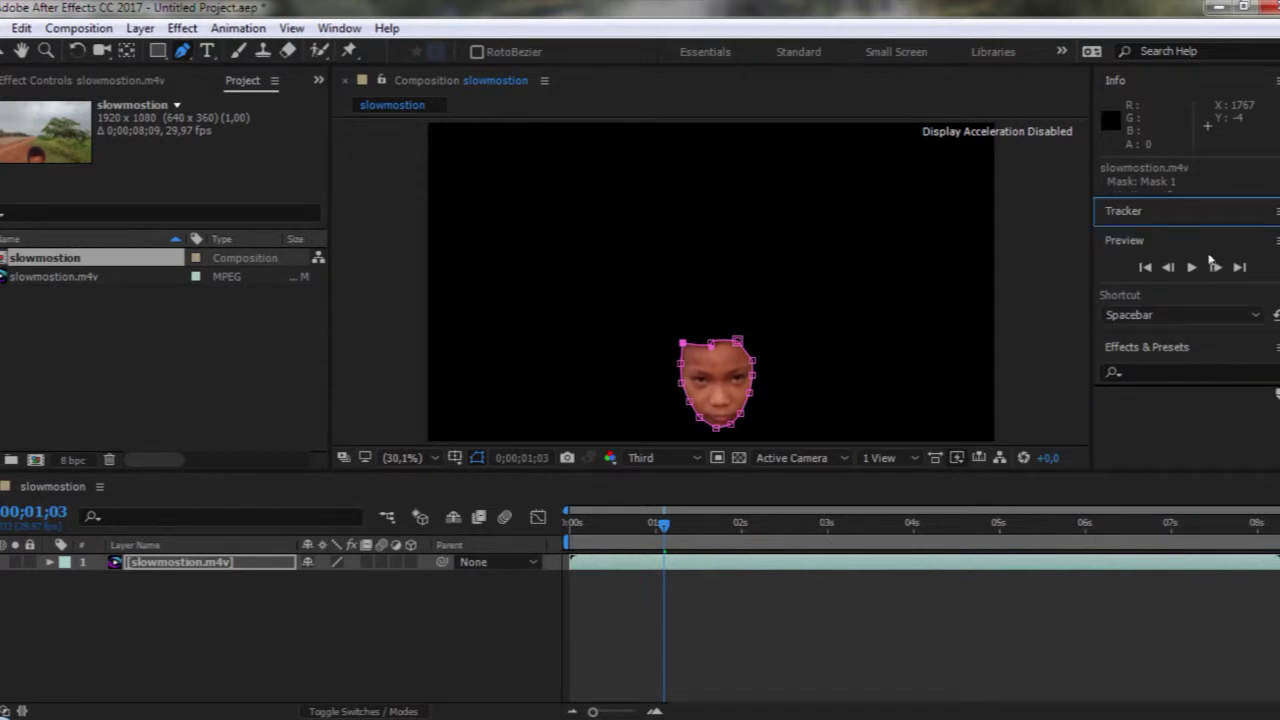
left_click(1203, 215)
left_click(1272, 265)
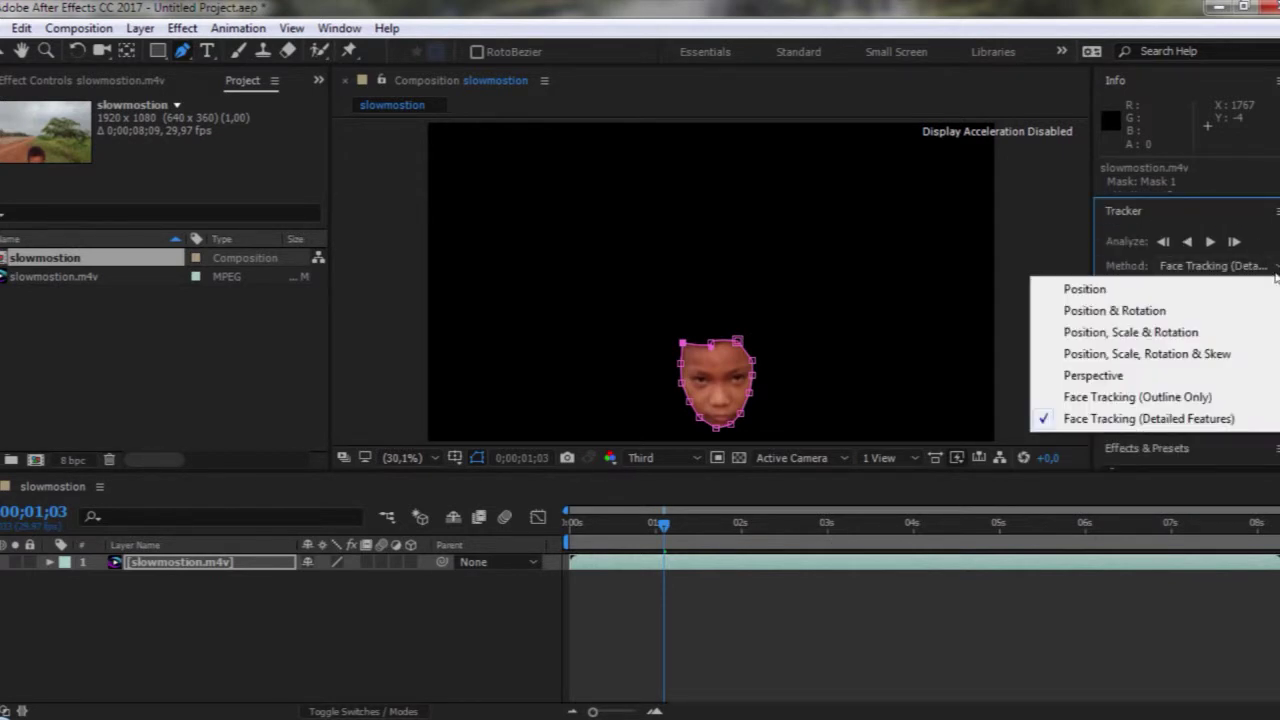
left_click(1177, 417)
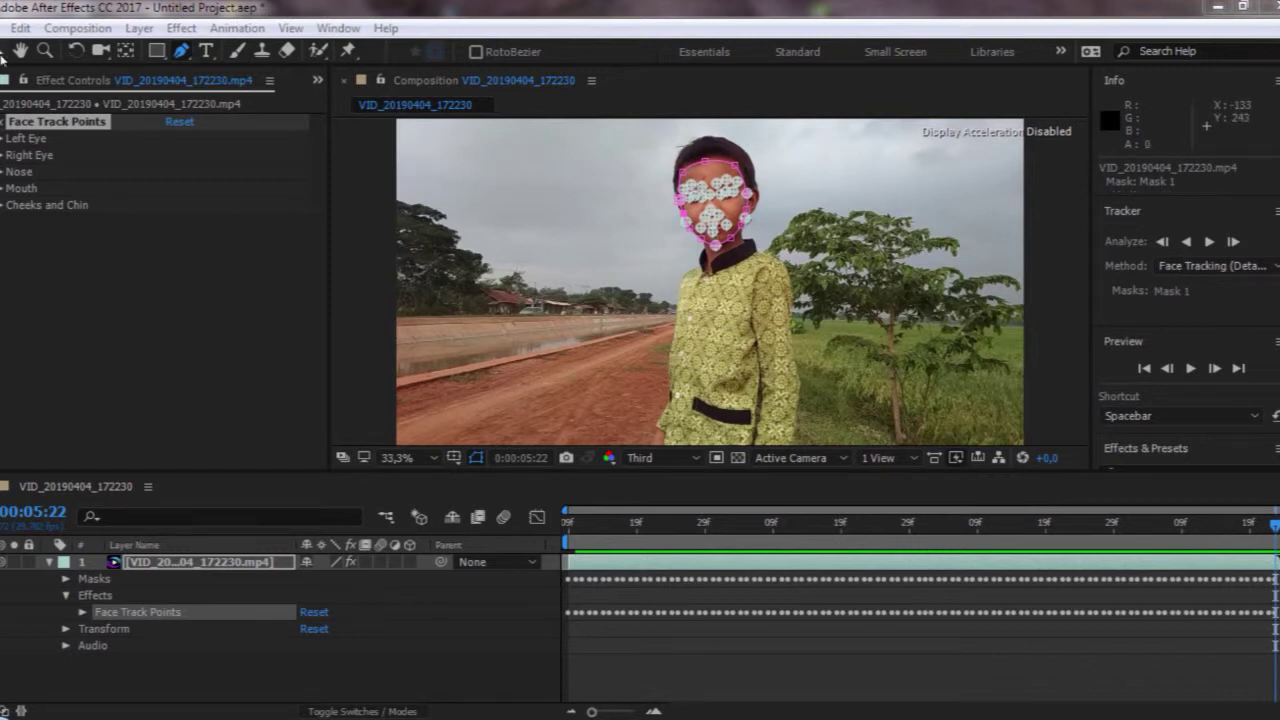
Return the current time to the start of the face-tracked clip at 0;00;02;09 and add a new adjustment layer
left_click(4, 52)
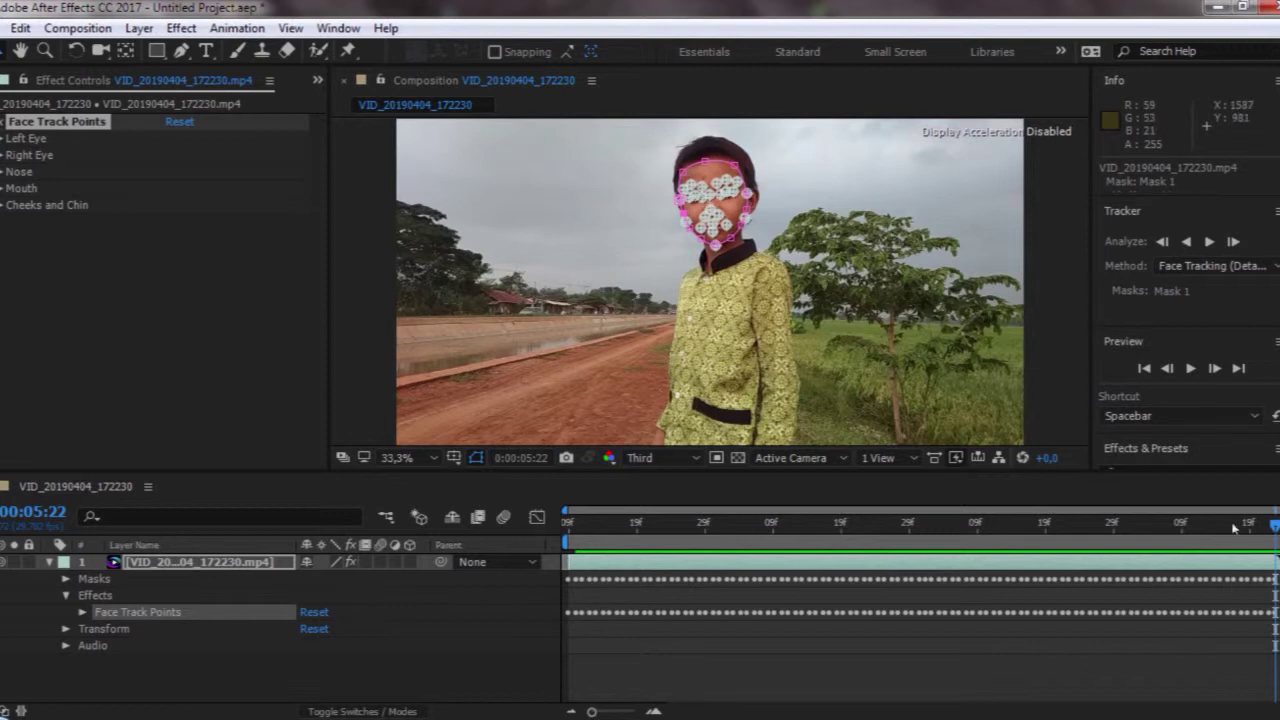
left_click_drag(1274, 524, 610, 577)
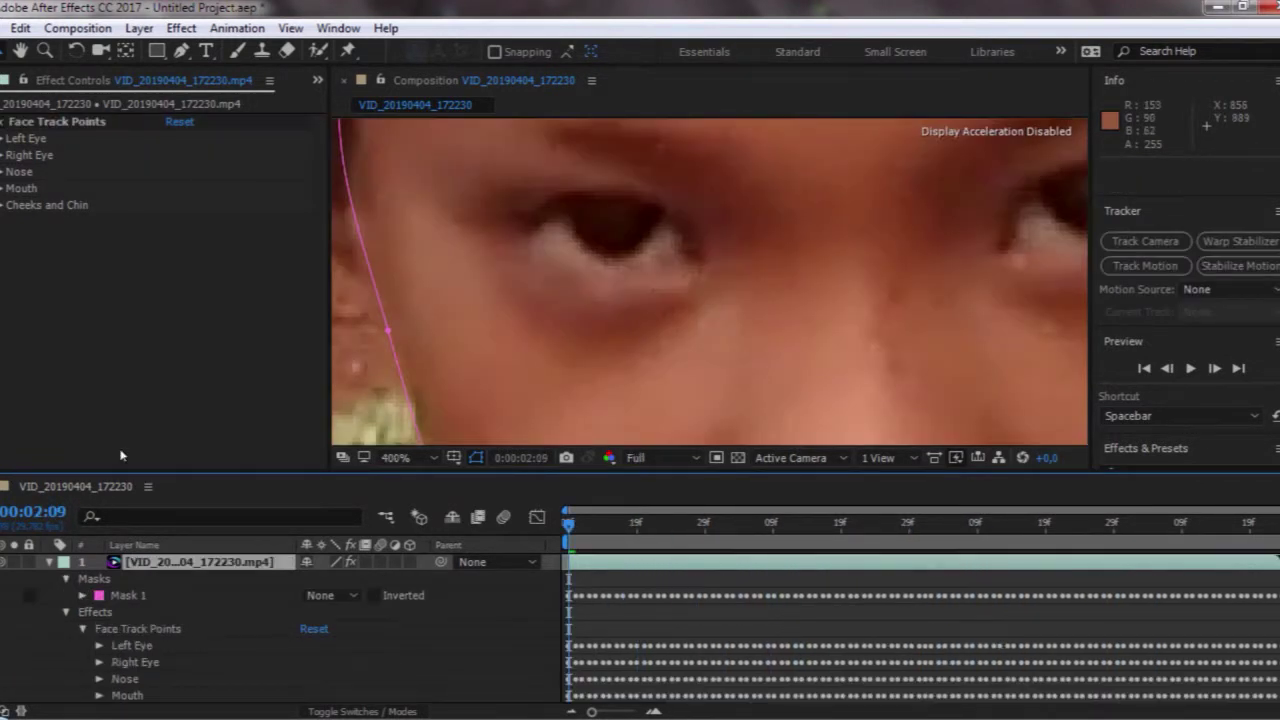
left_click(140, 28)
mouse_move(178, 28)
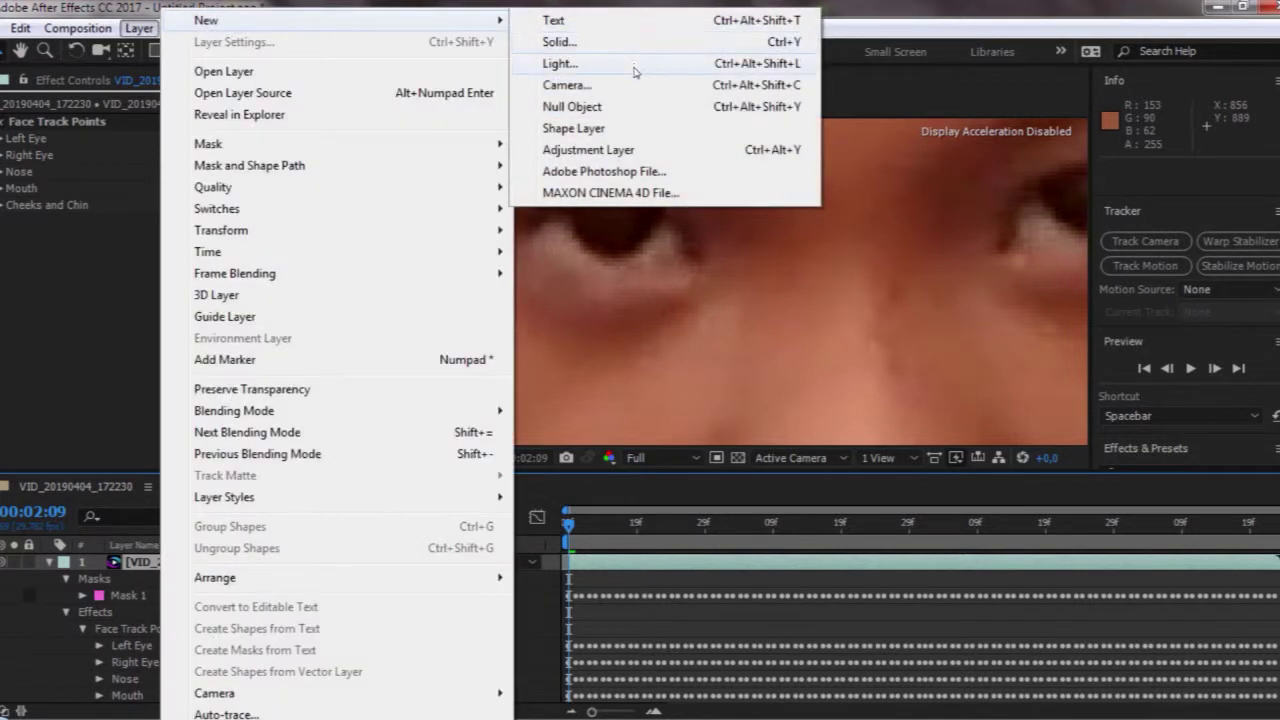
left_click(638, 151)
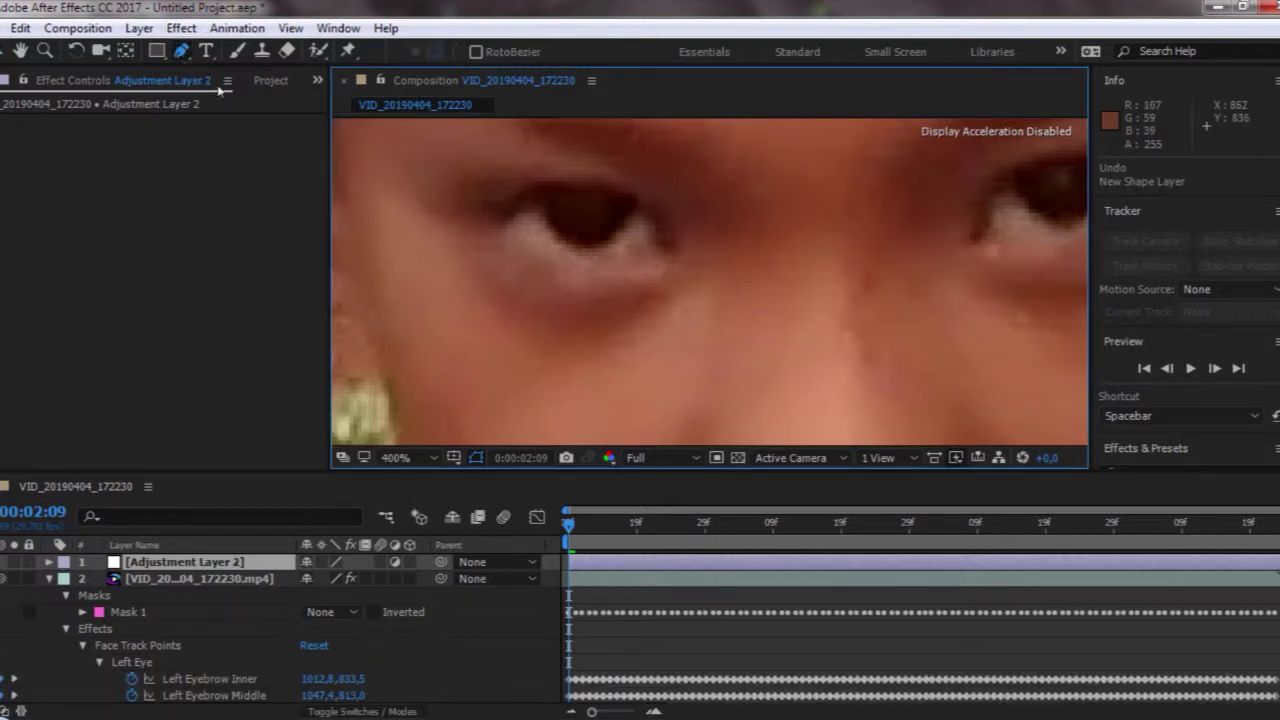
Draw a closed Pen mask on the adjustment layer around the outline of the boy's right eye
left_click(500, 227)
left_click(547, 238)
left_click(570, 253)
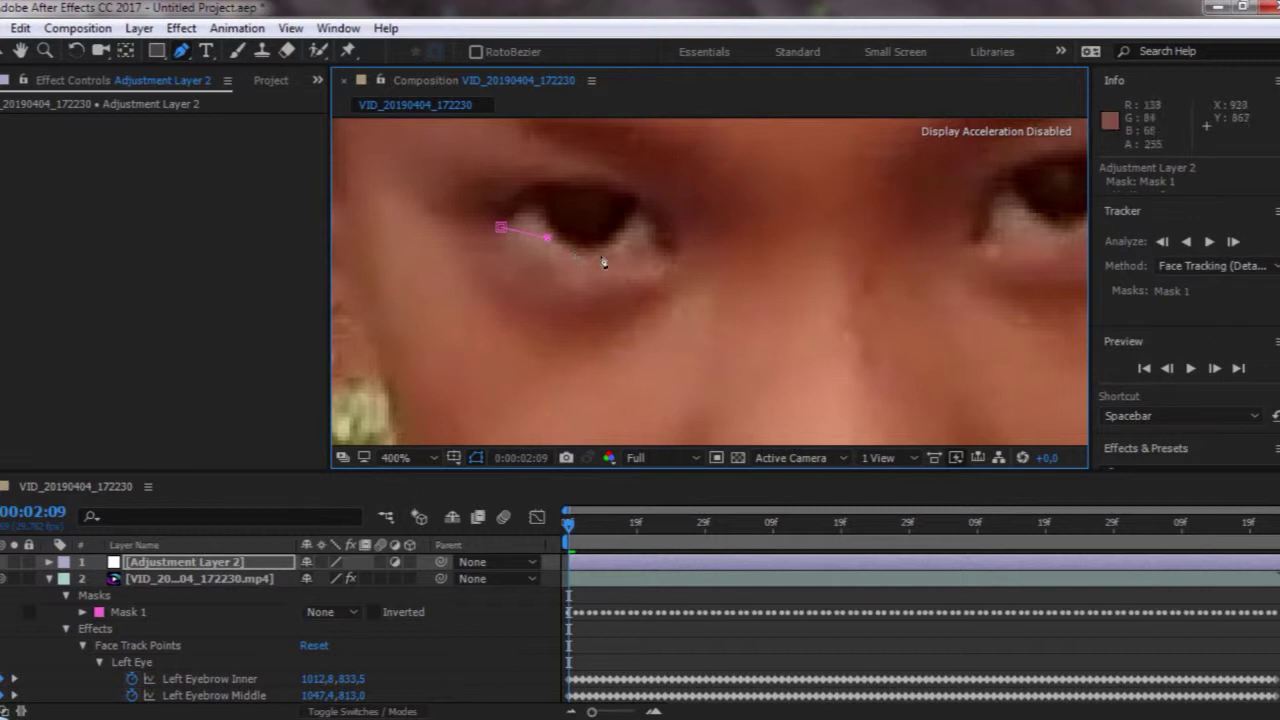
left_click(595, 254)
left_click(617, 243)
left_click(639, 242)
left_click(657, 242)
left_click(657, 218)
left_click(633, 203)
left_click(597, 193)
left_click(558, 190)
left_click(539, 194)
left_click(500, 227)
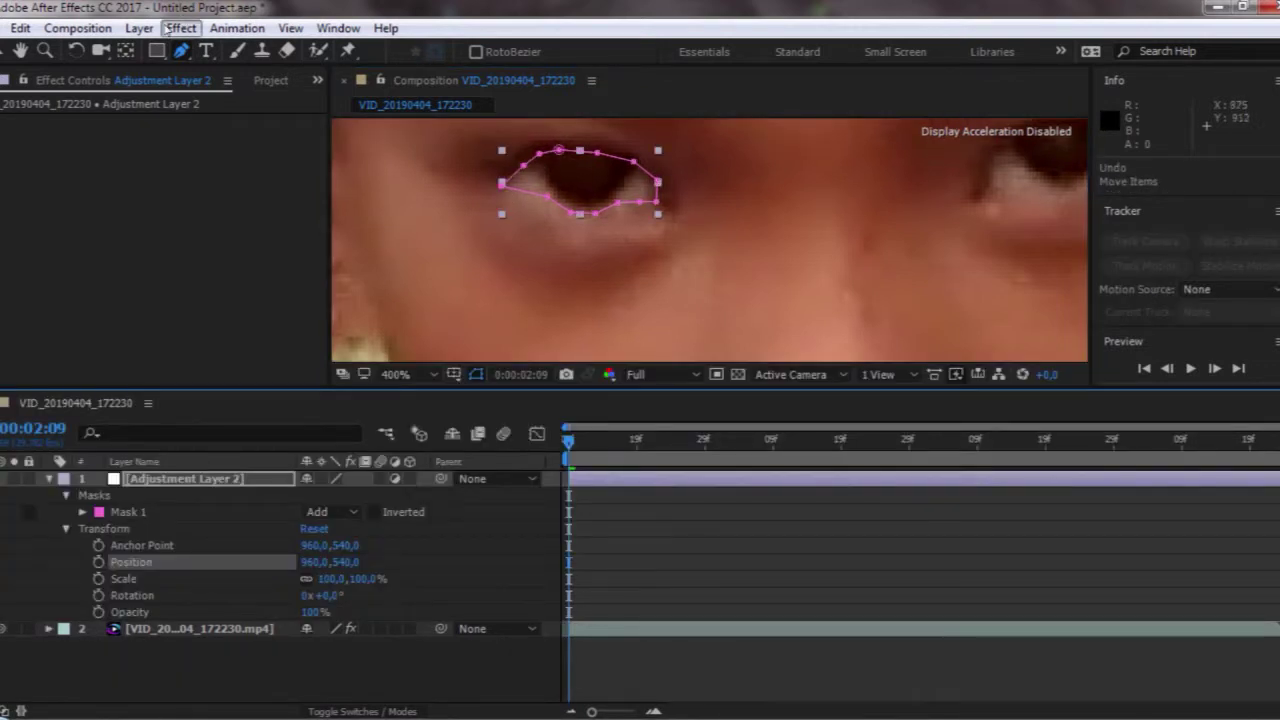
Apply an Exposure effect to the adjustment layer with Exposure 0,63 and Offset 1,1700, and feather the eye mask's edge
left_click(181, 28)
mouse_move(254, 233)
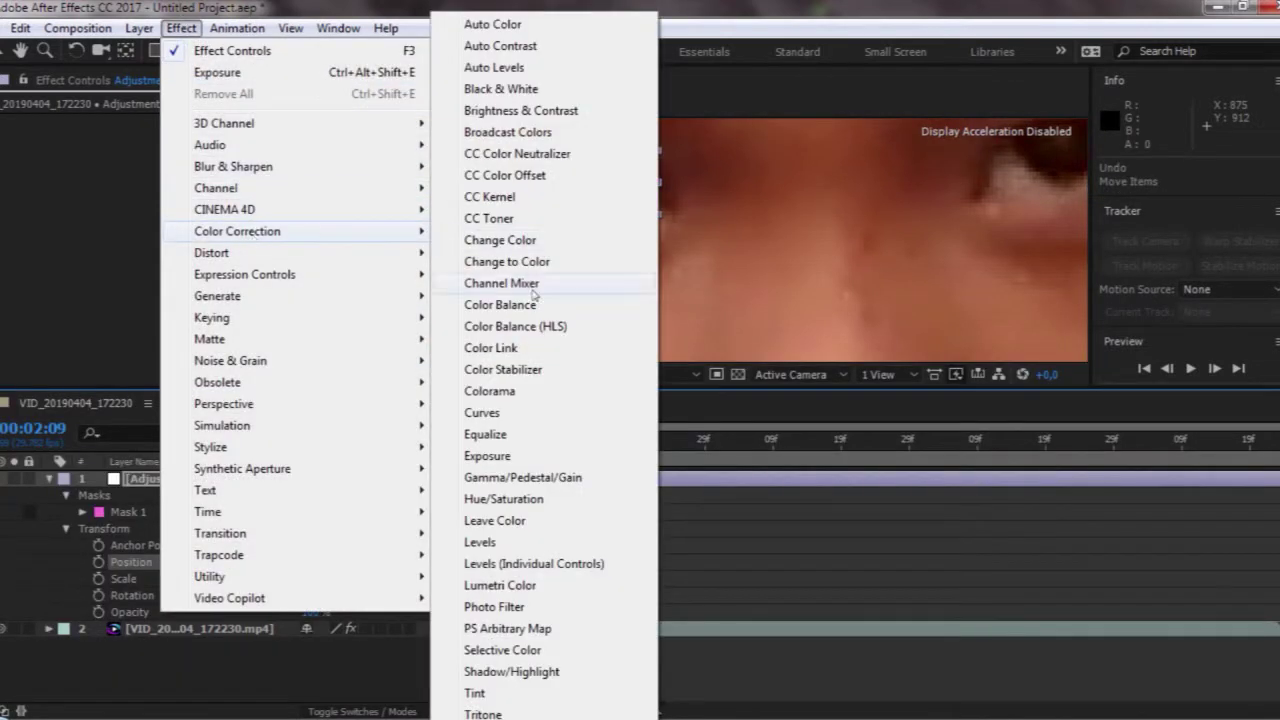
left_click(531, 456)
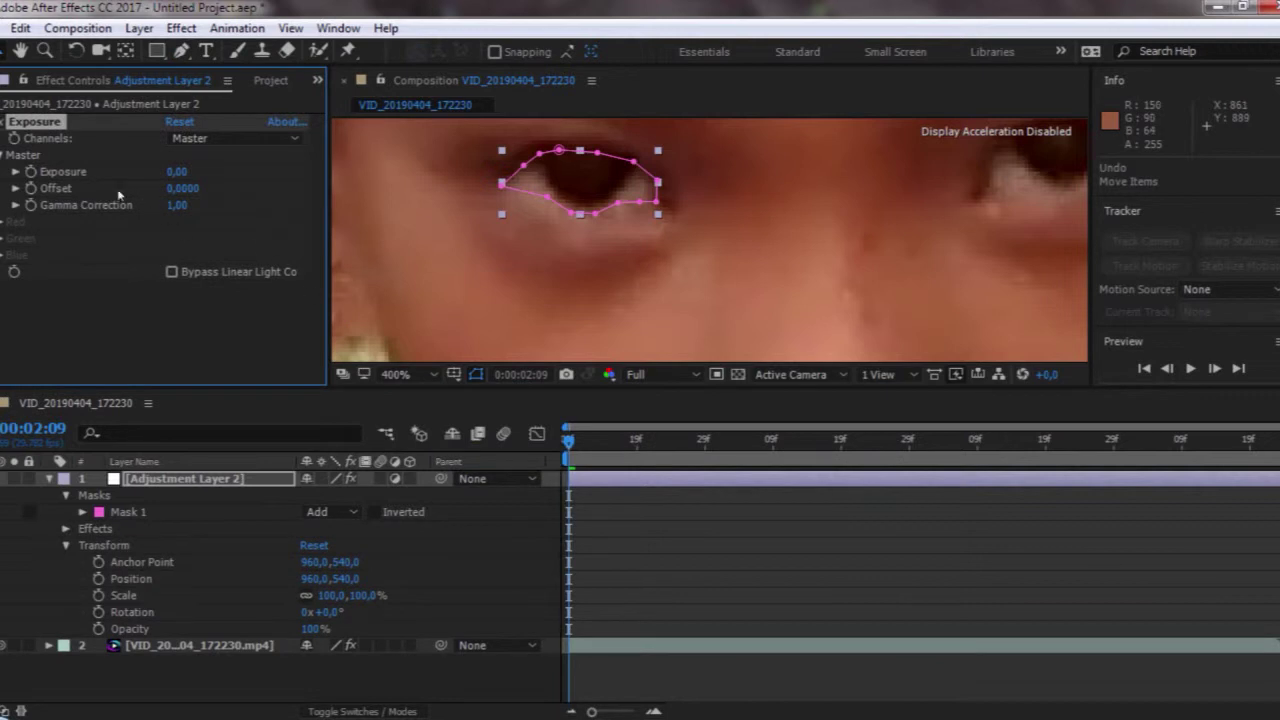
left_click_drag(166, 171, 284, 179)
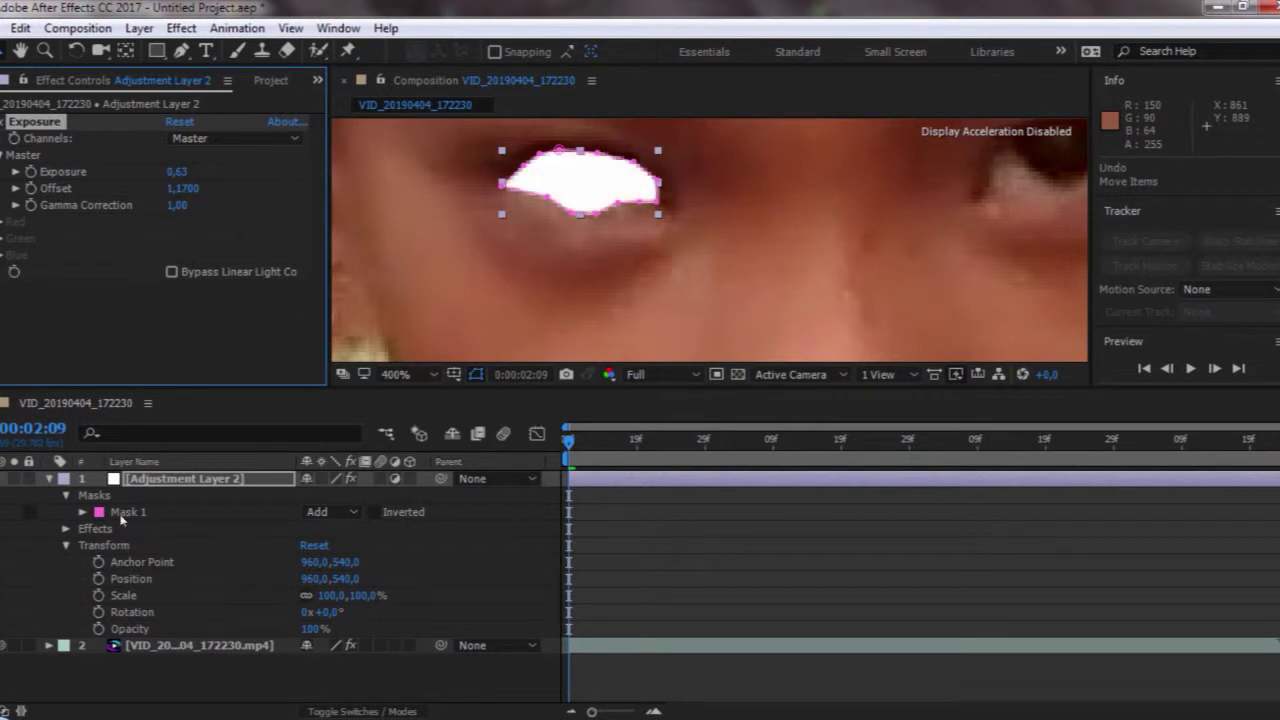
left_click(82, 512)
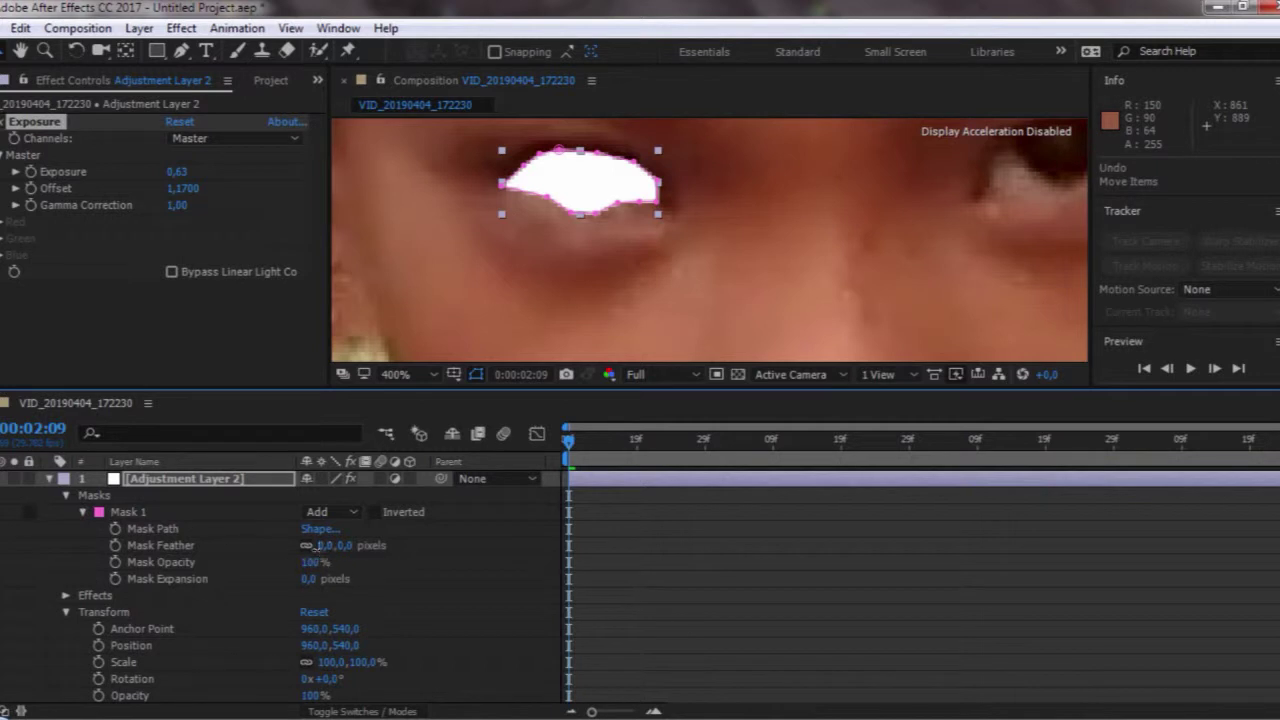
left_click_drag(322, 545, 340, 545)
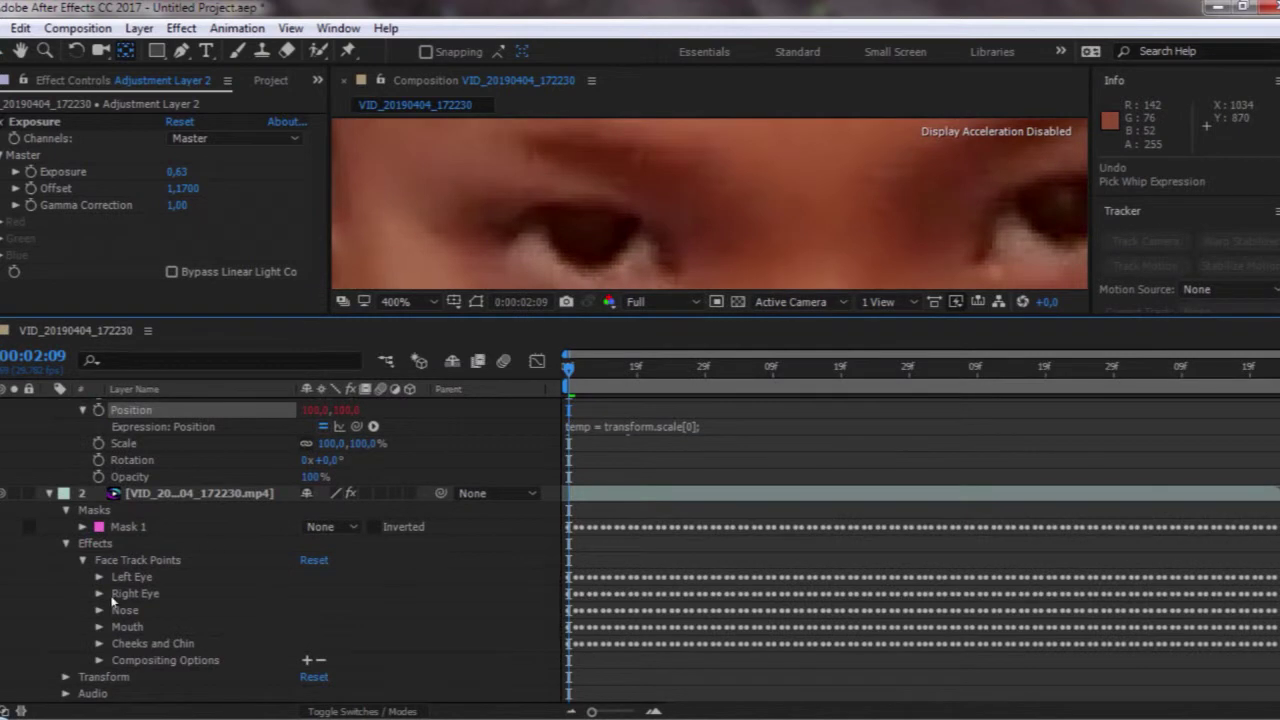
Link the adjustment layer's Position expression to the clip's Right Pupil face track point and align the glowing mask over the right eye
left_click(99, 593)
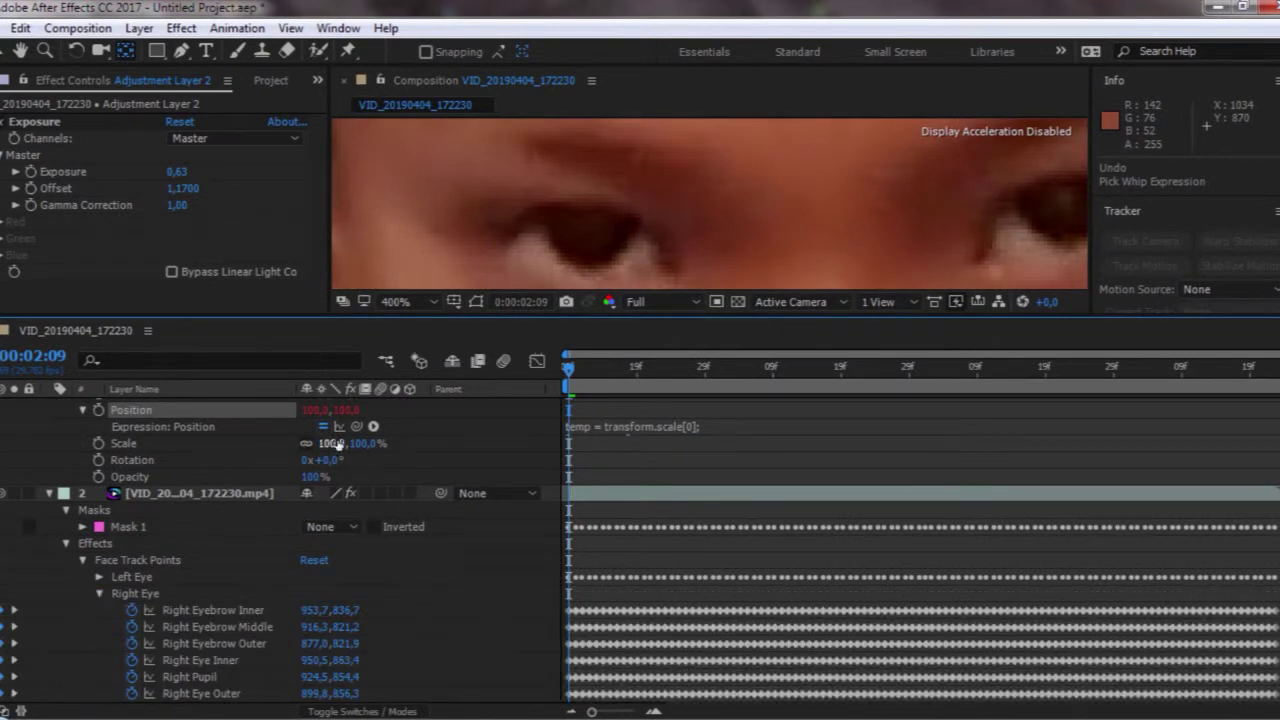
left_click_drag(356, 426, 200, 678)
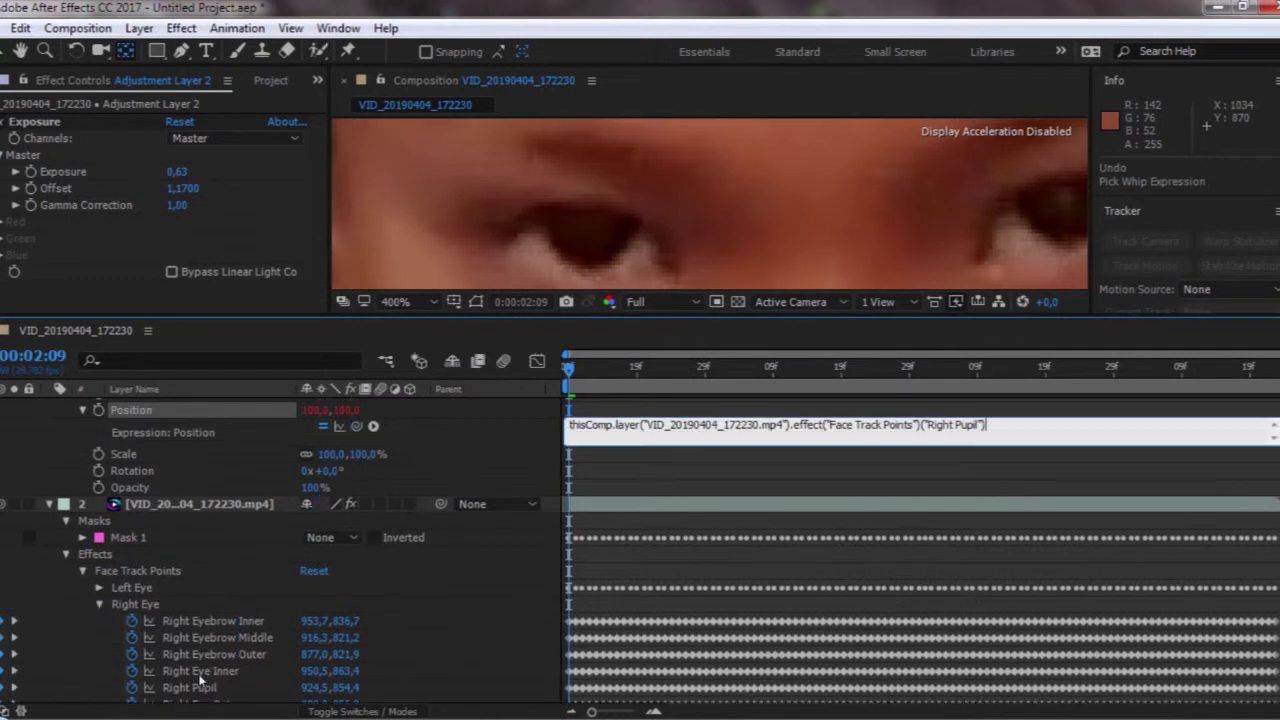
left_click(449, 340)
left_click_drag(556, 220, 515, 189)
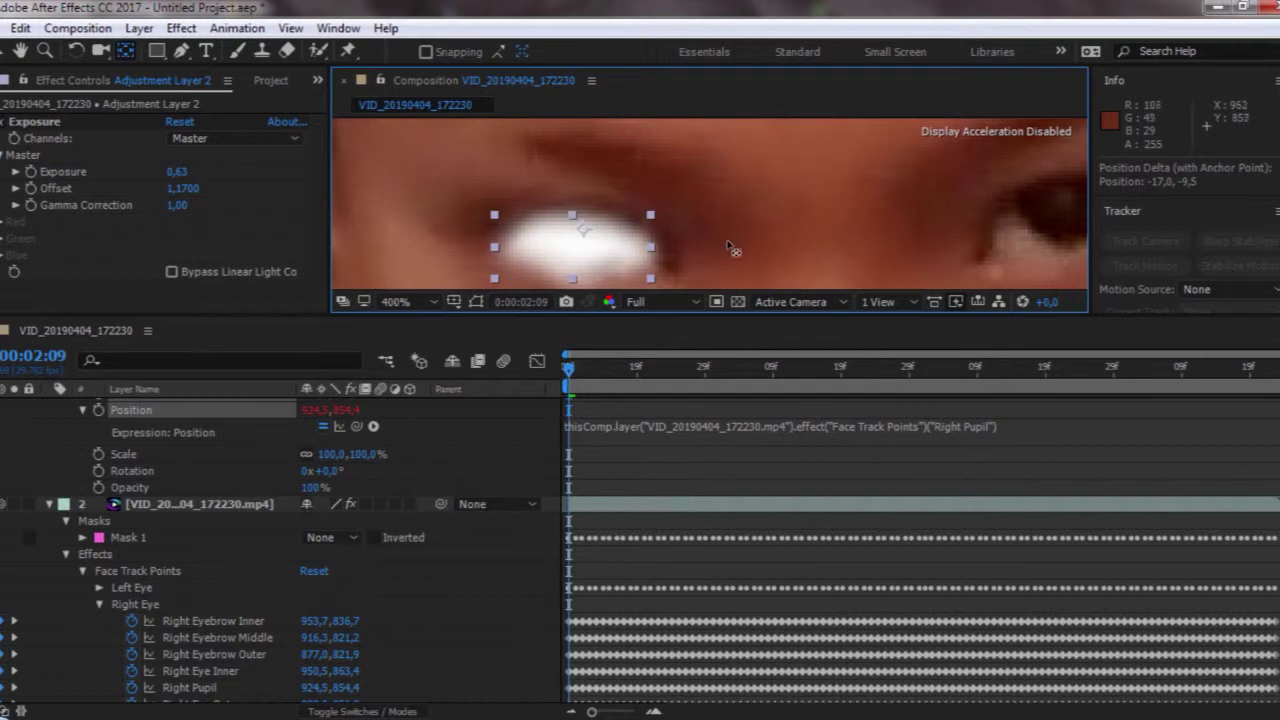
mouse_move(588, 237)
left_mouse_down()
mouse_move(574, 226)
mouse_move(582, 238)
left_mouse_up()
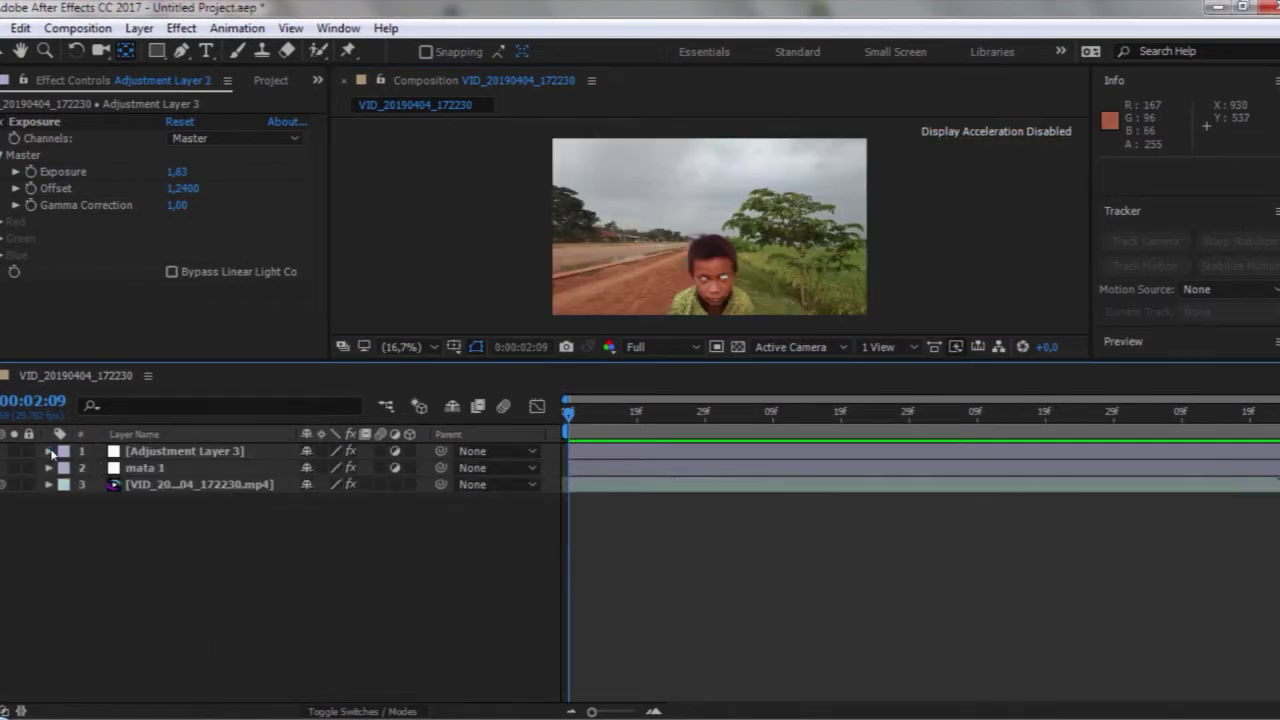
Rename the Adjustment Layer 3 layer as "mata kiri"
right_click(148, 458)
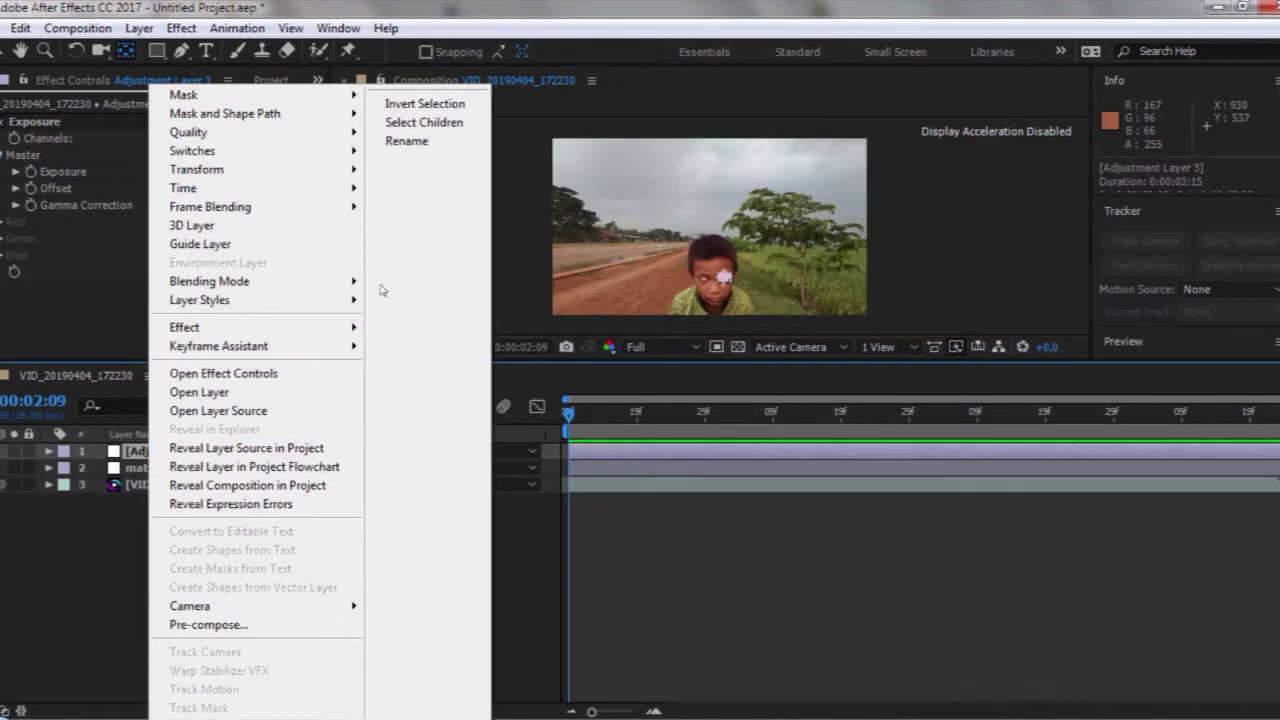
left_click(407, 141)
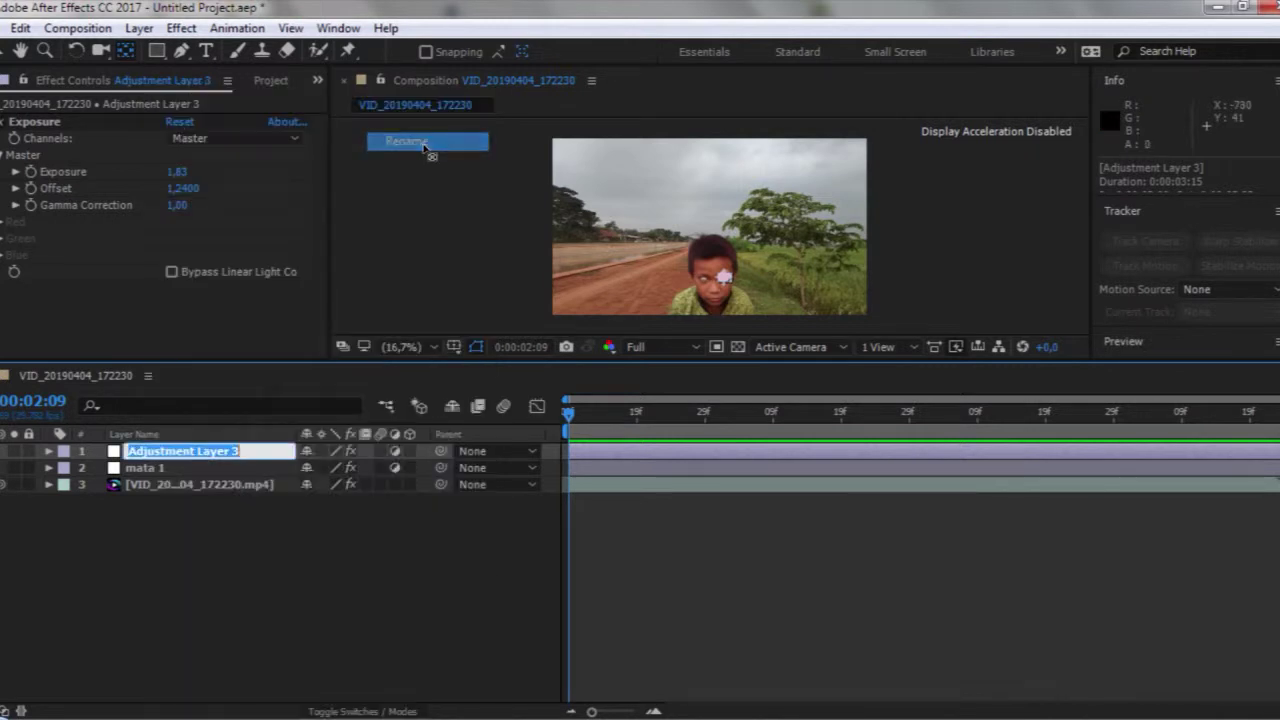
type("m")
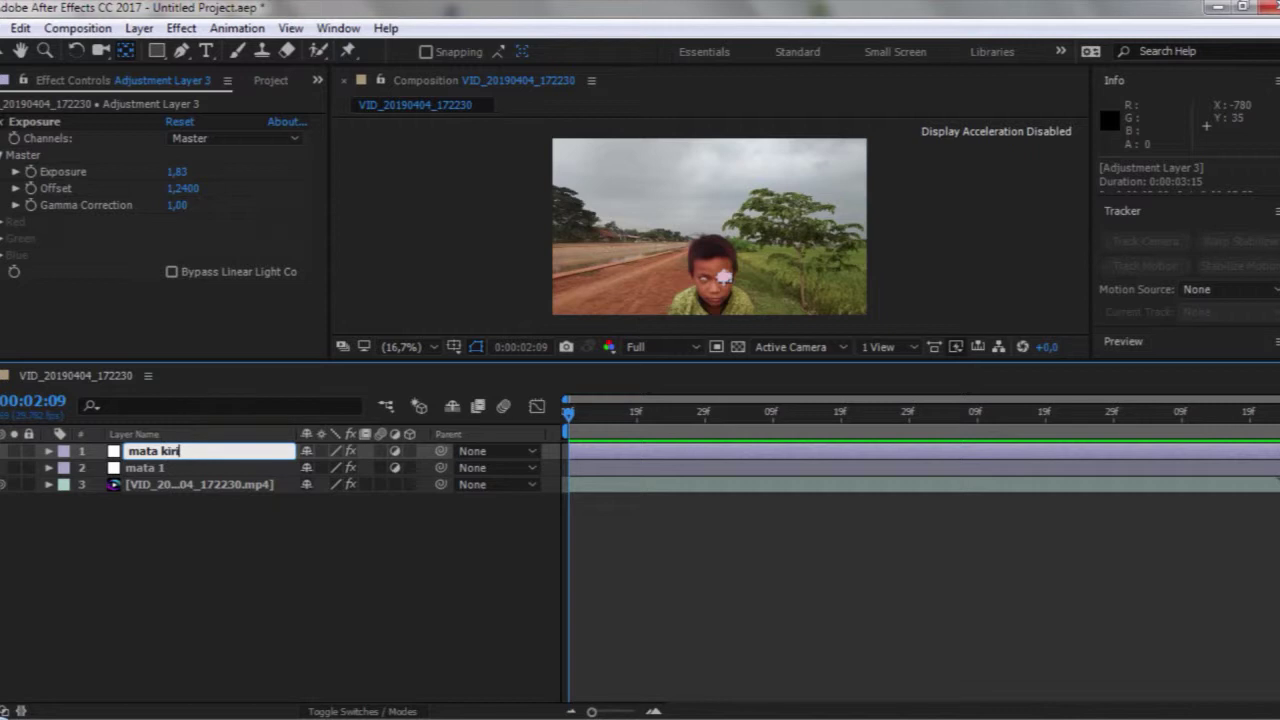
type("ata kiri")
key("Return")
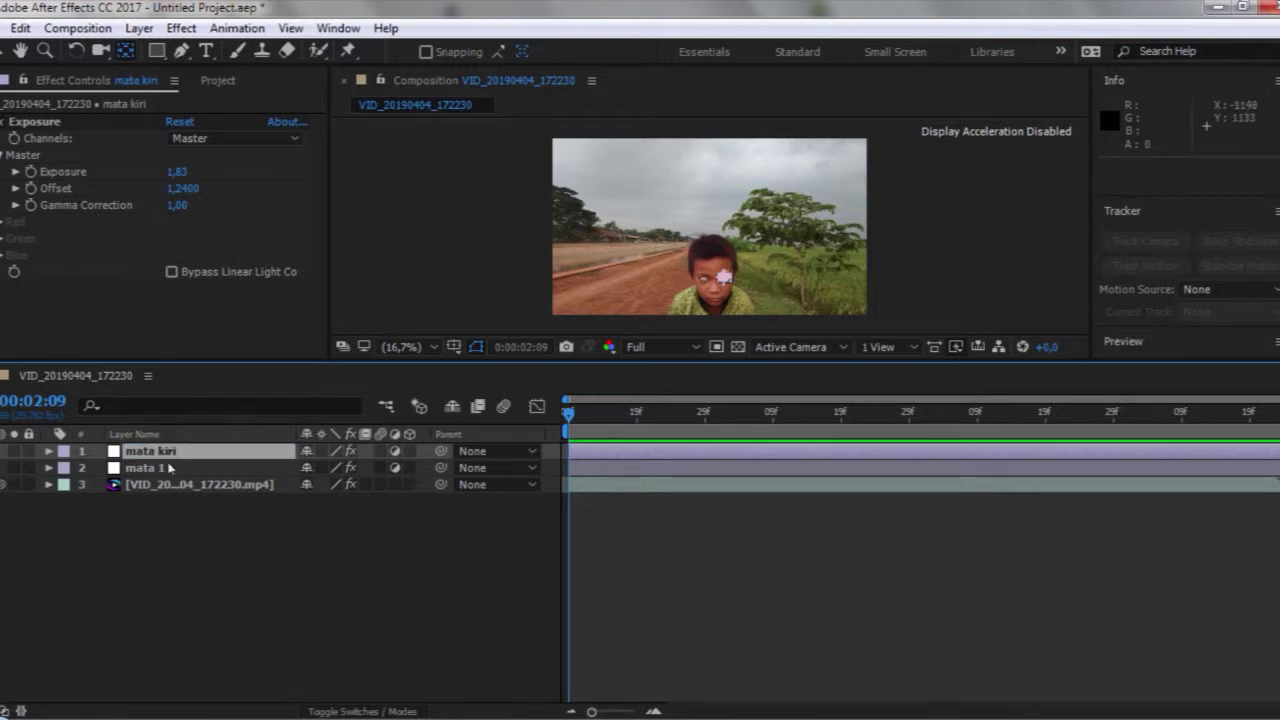
Rename the "mata 1" layer as "mata kanan"
left_click(146, 467)
right_click(150, 467)
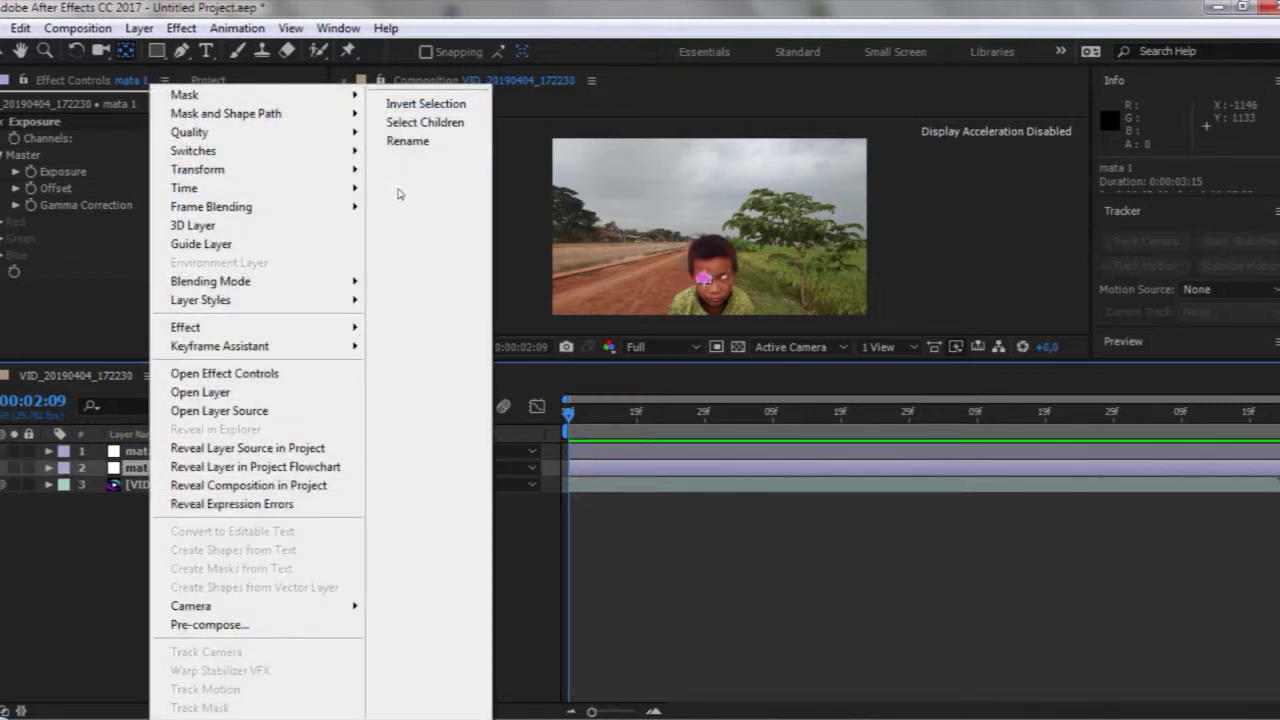
left_click(408, 140)
key("Right")
type("k")
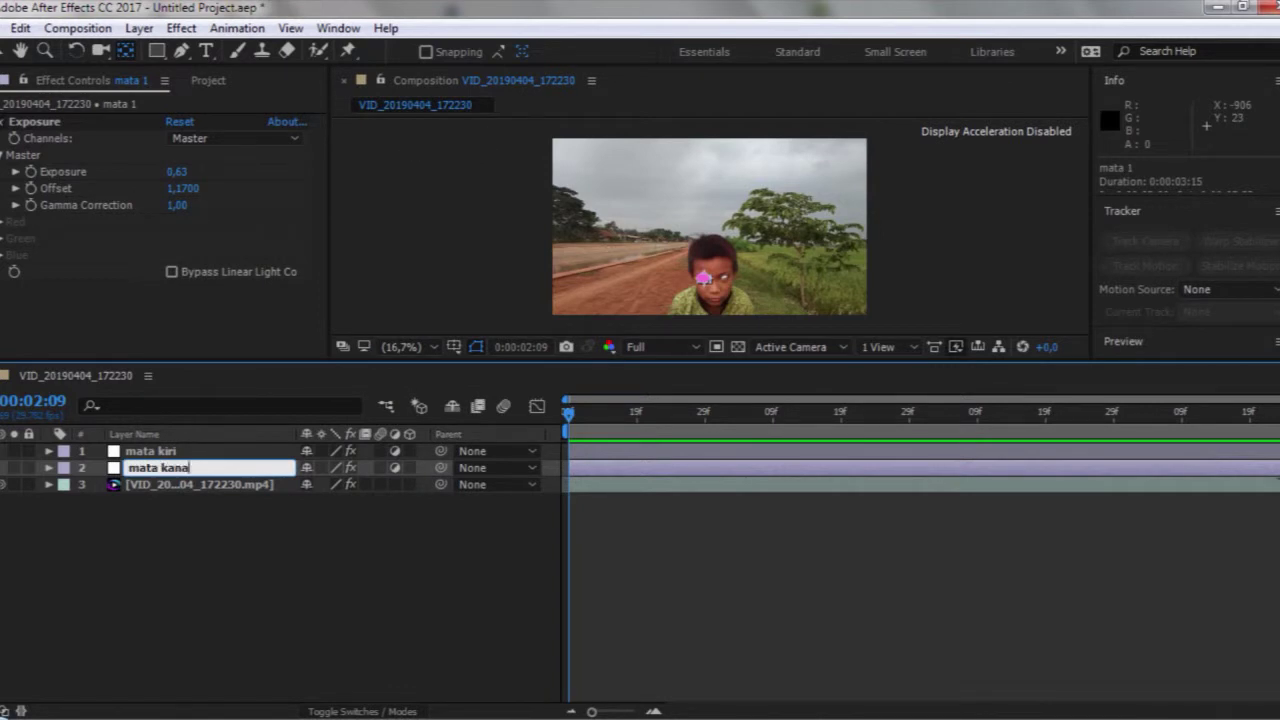
type("anan")
key("Return")
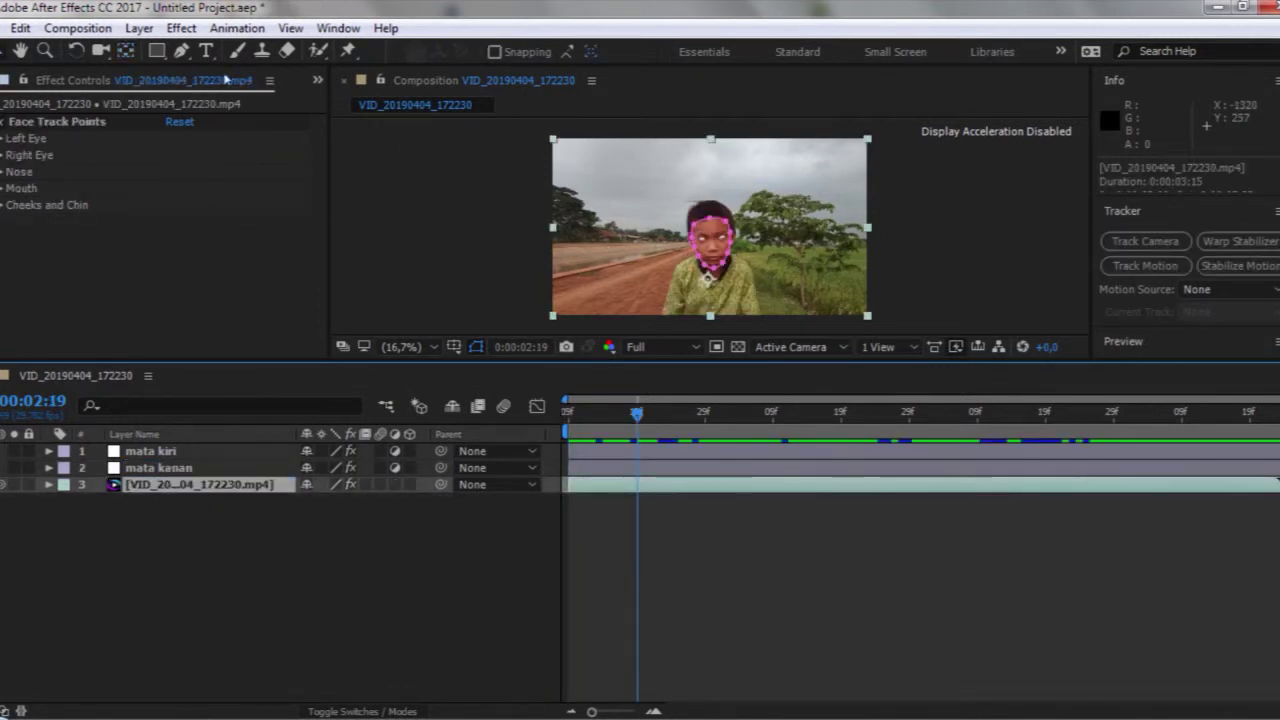
Send the video layer to mocha AE for tracking and create the new project under the name VID_20190404_17223012
left_click(236, 27)
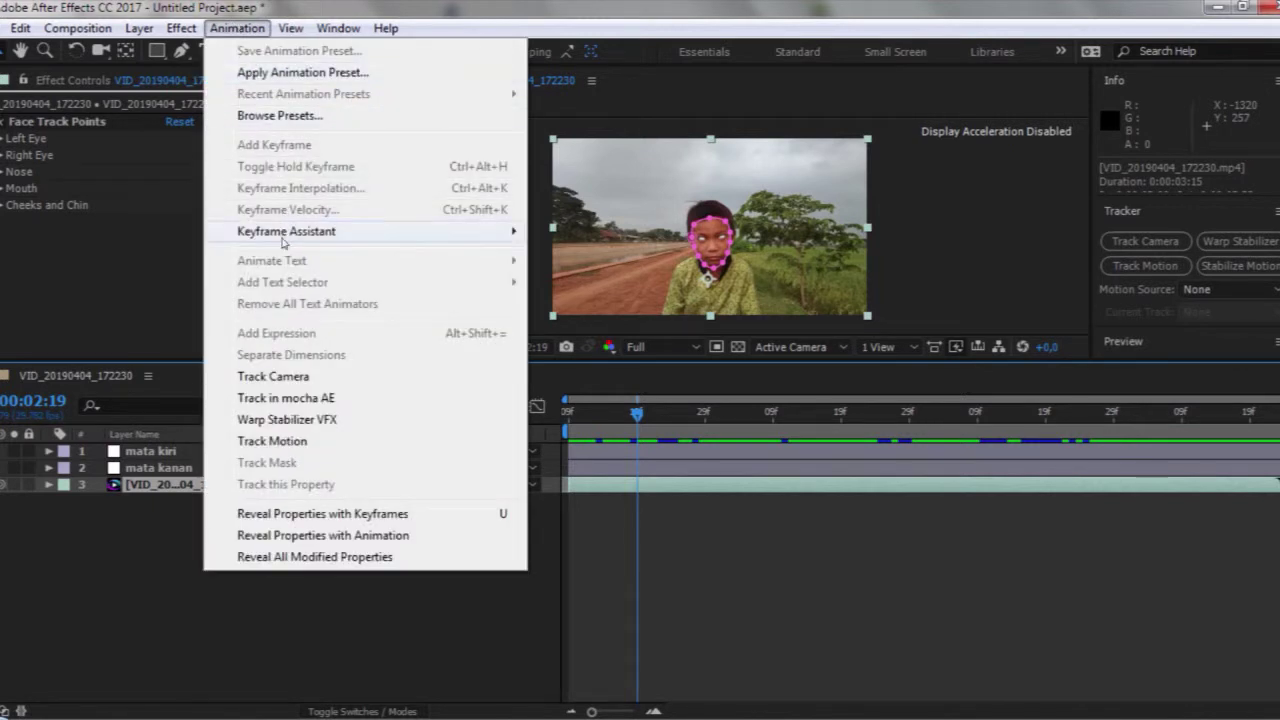
mouse_move(283, 242)
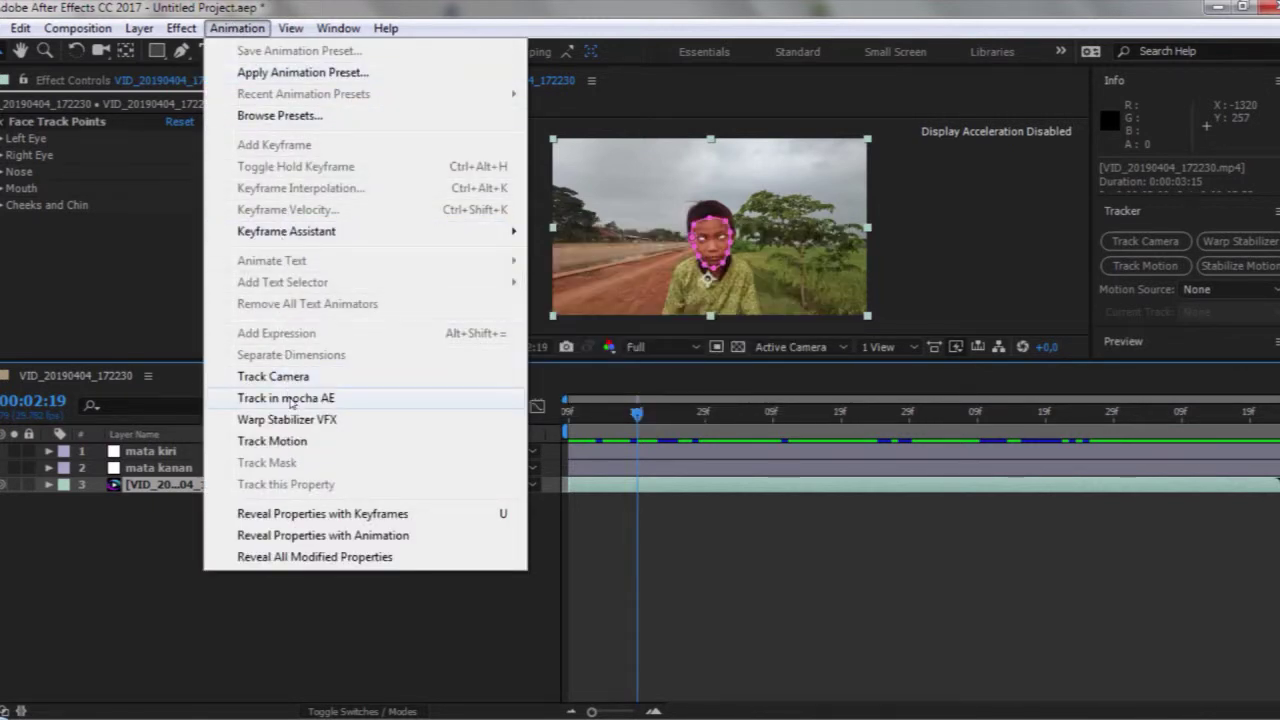
left_click(290, 399)
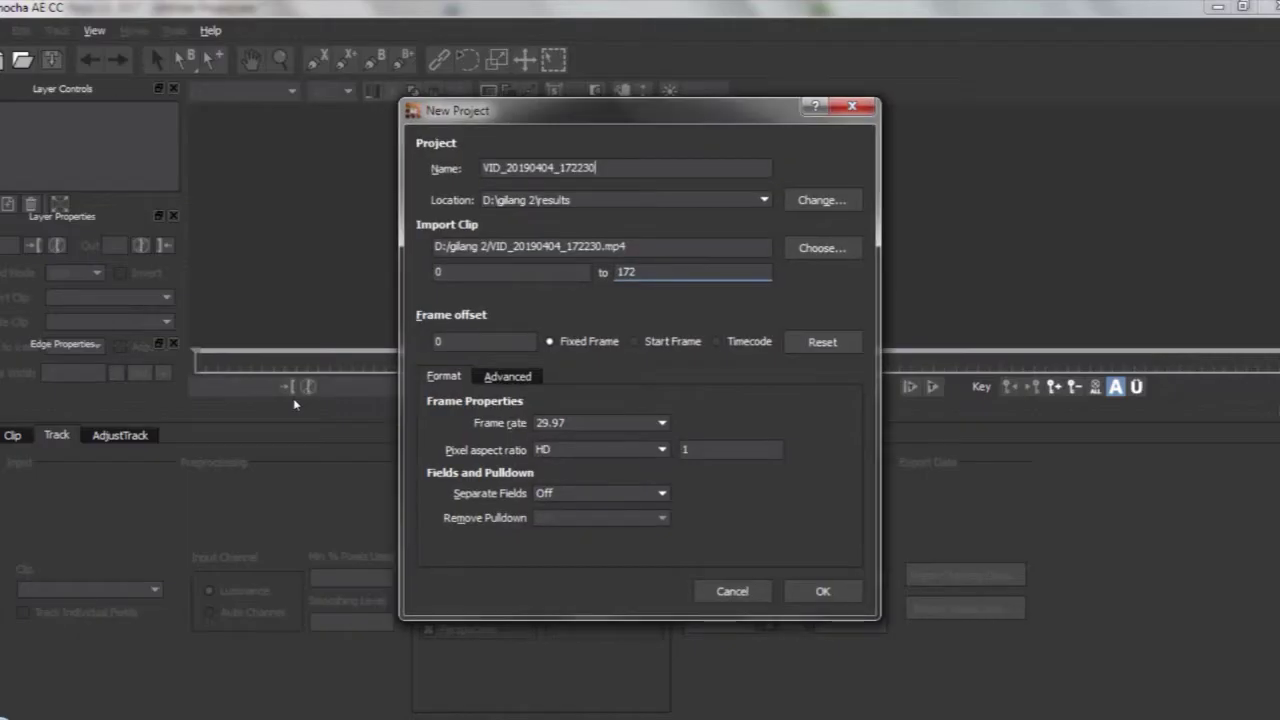
left_click(814, 591)
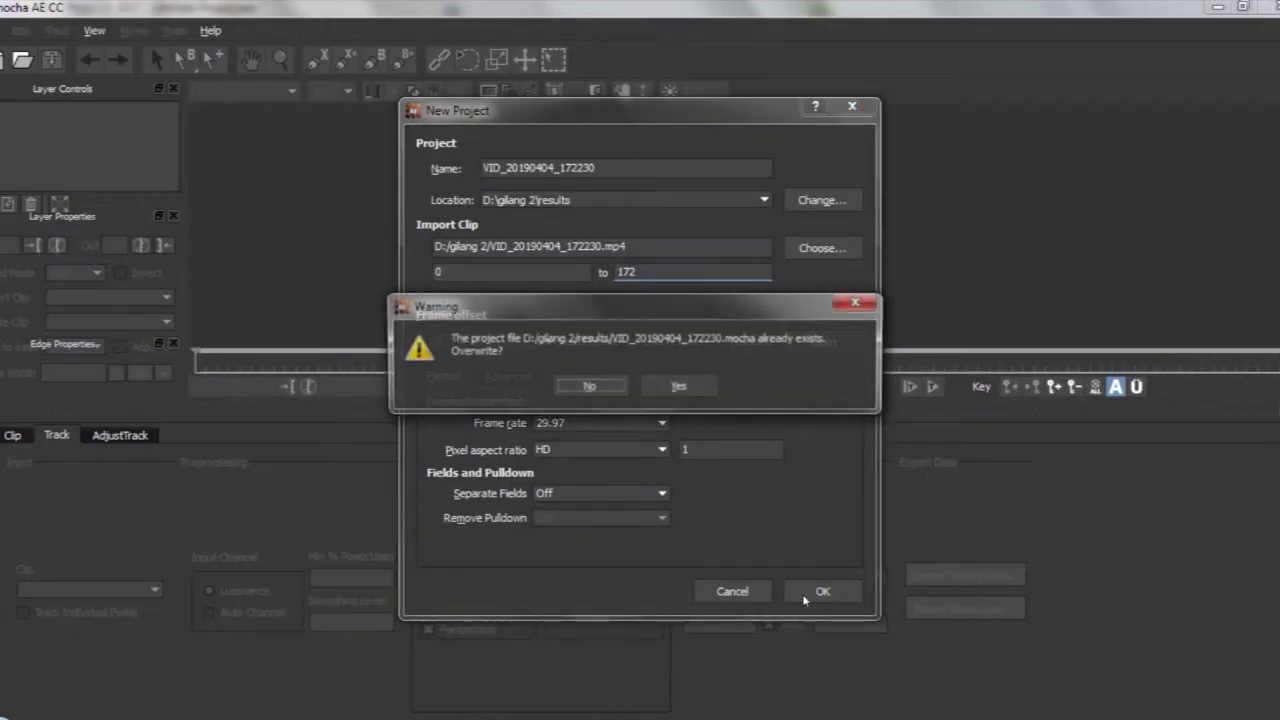
left_click(857, 303)
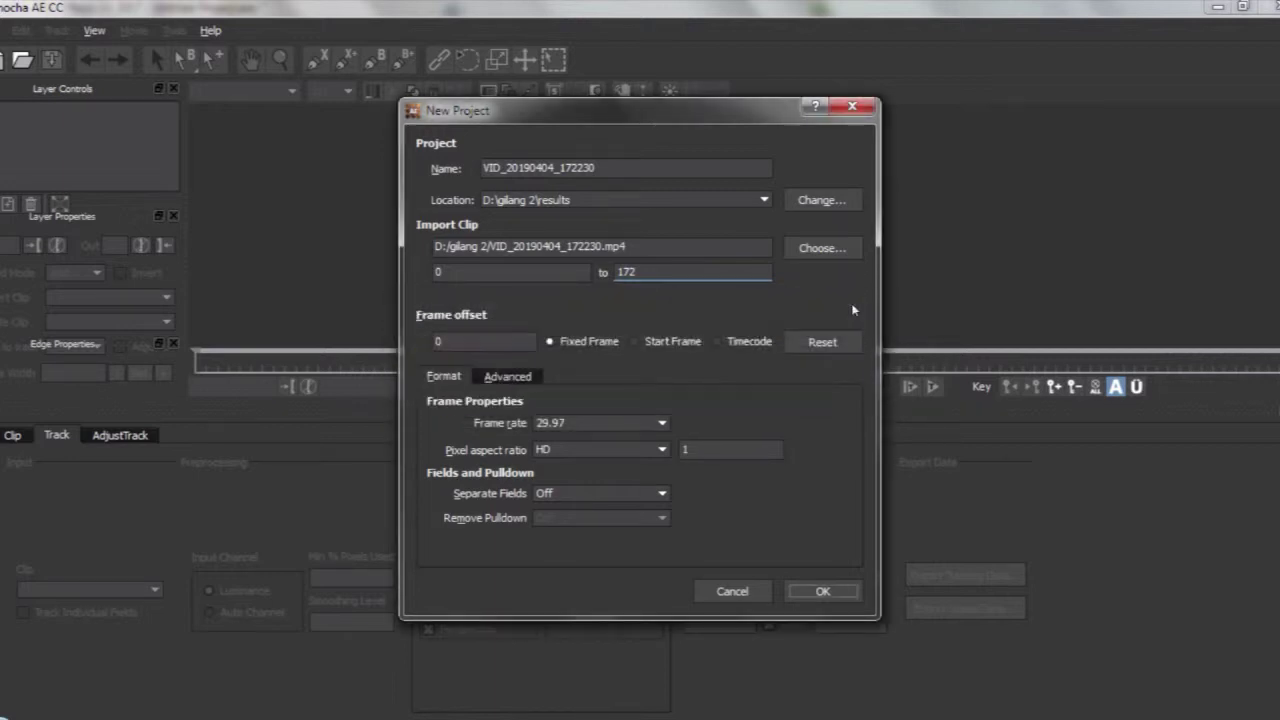
left_click(650, 170)
left_click(822, 592)
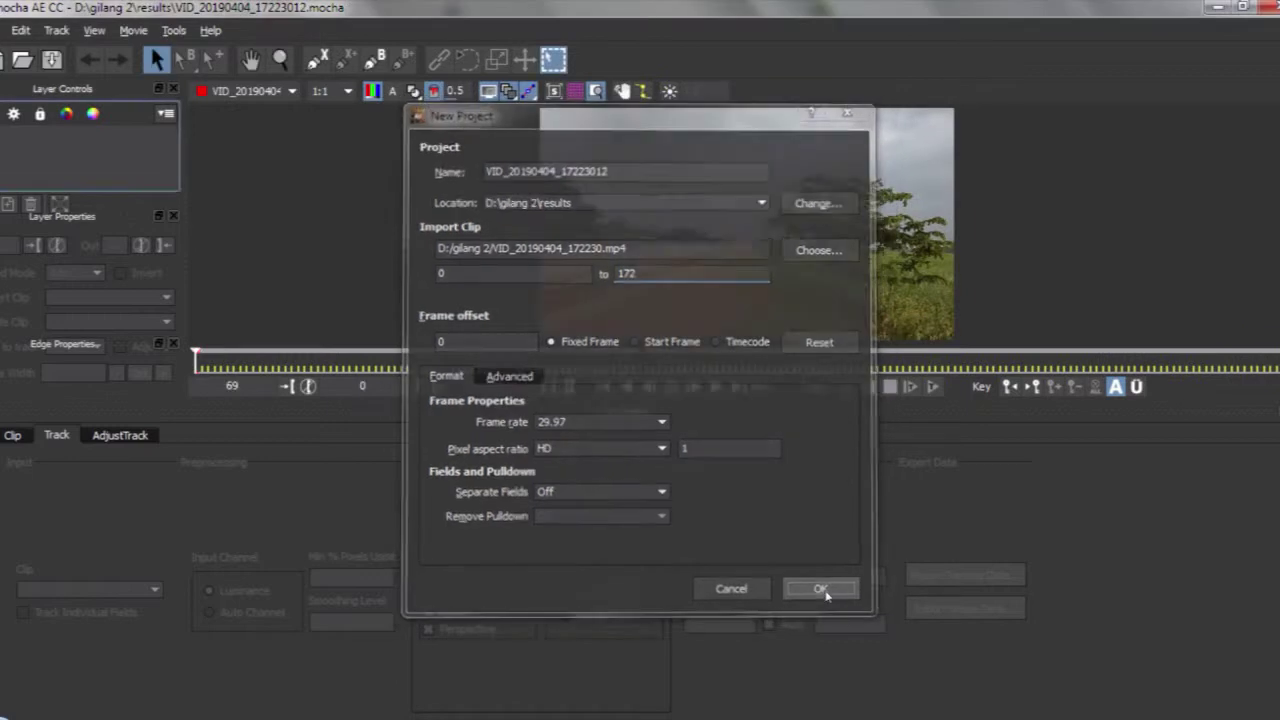
Set the clip's in point to frame 74 and its out point to frame 103, and go to frame 103
left_click_drag(636, 356, 671, 358)
left_click_drag(1254, 366, 895, 360)
mouse_move(672, 357)
left_mouse_down()
mouse_move(871, 358)
mouse_move(857, 357)
left_mouse_up()
Draw a closed four-point X-spline around a small patch on the left chest of the boy's shirt
left_click(279, 63)
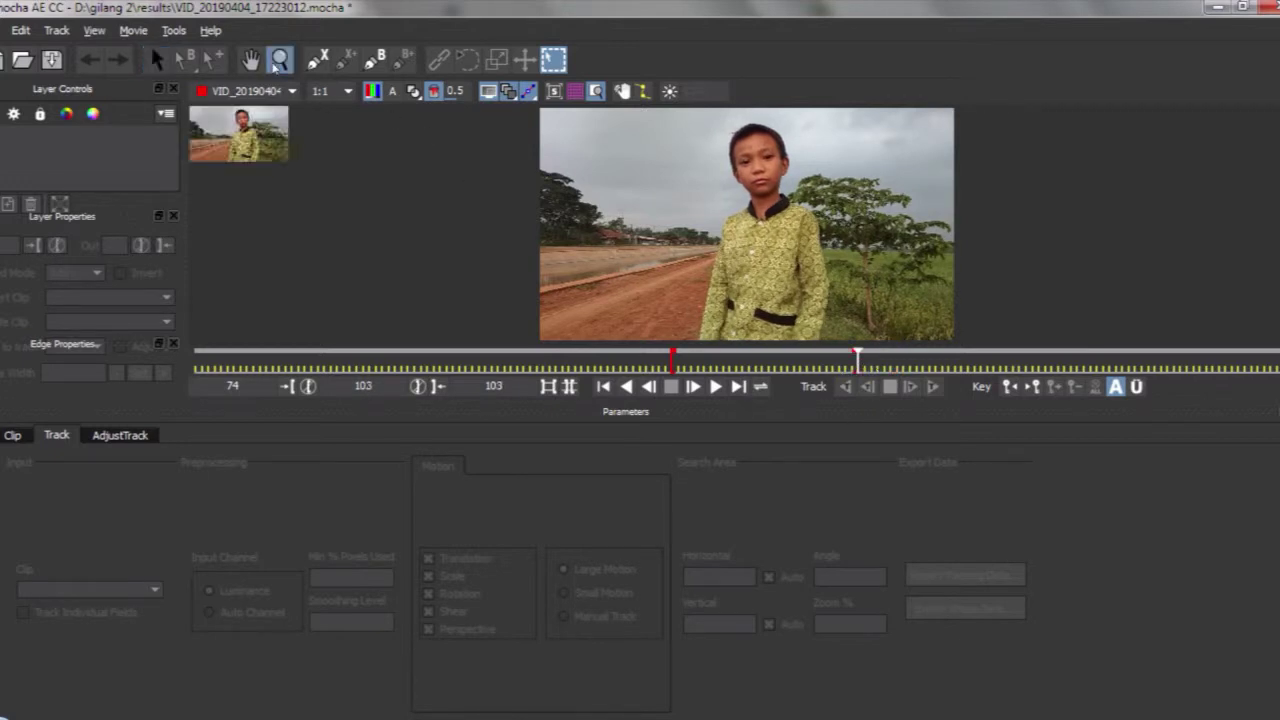
left_click_drag(716, 275, 672, 118)
left_click_drag(839, 241, 850, 174)
key("x")
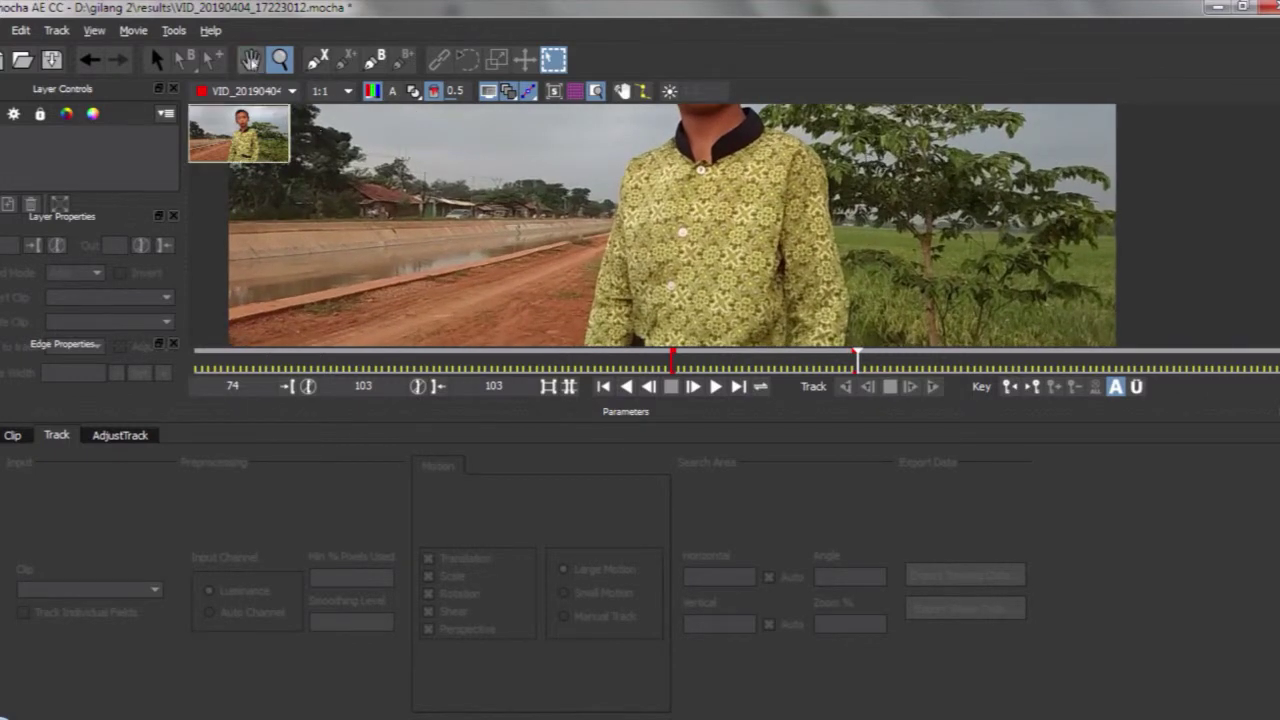
left_click_drag(724, 145, 628, 243)
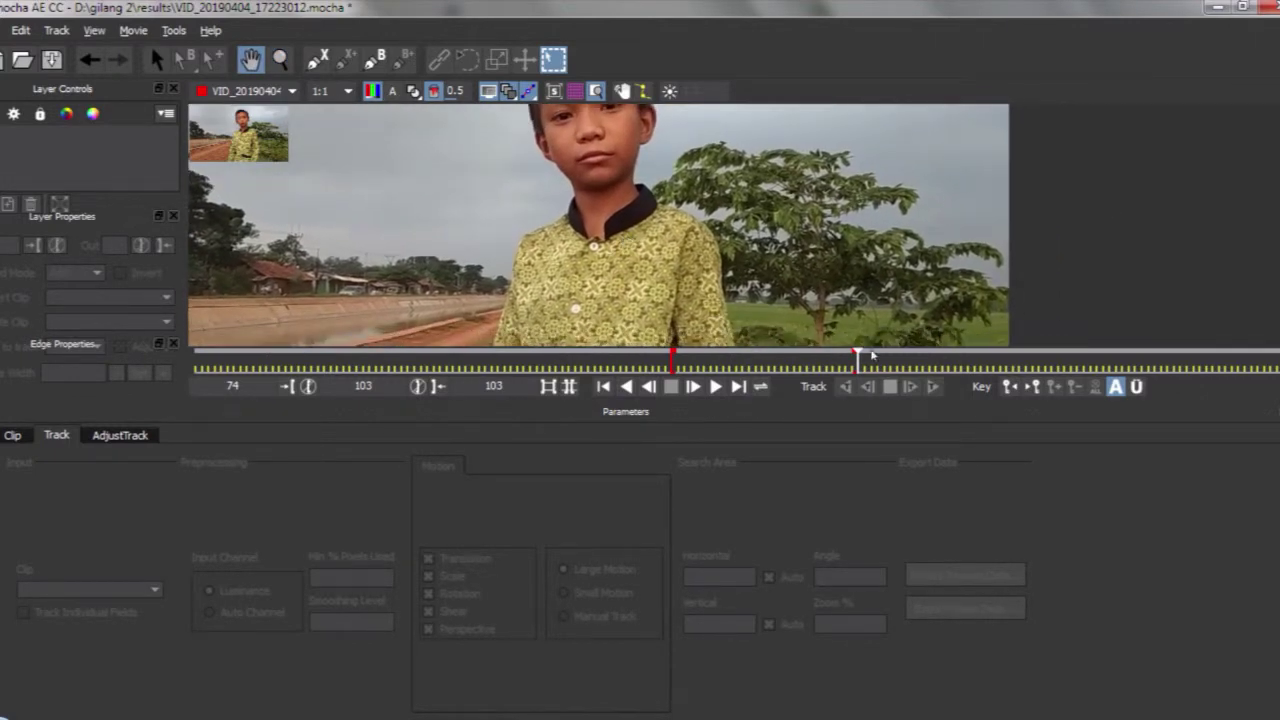
left_click_drag(700, 267, 692, 305)
left_click(320, 60)
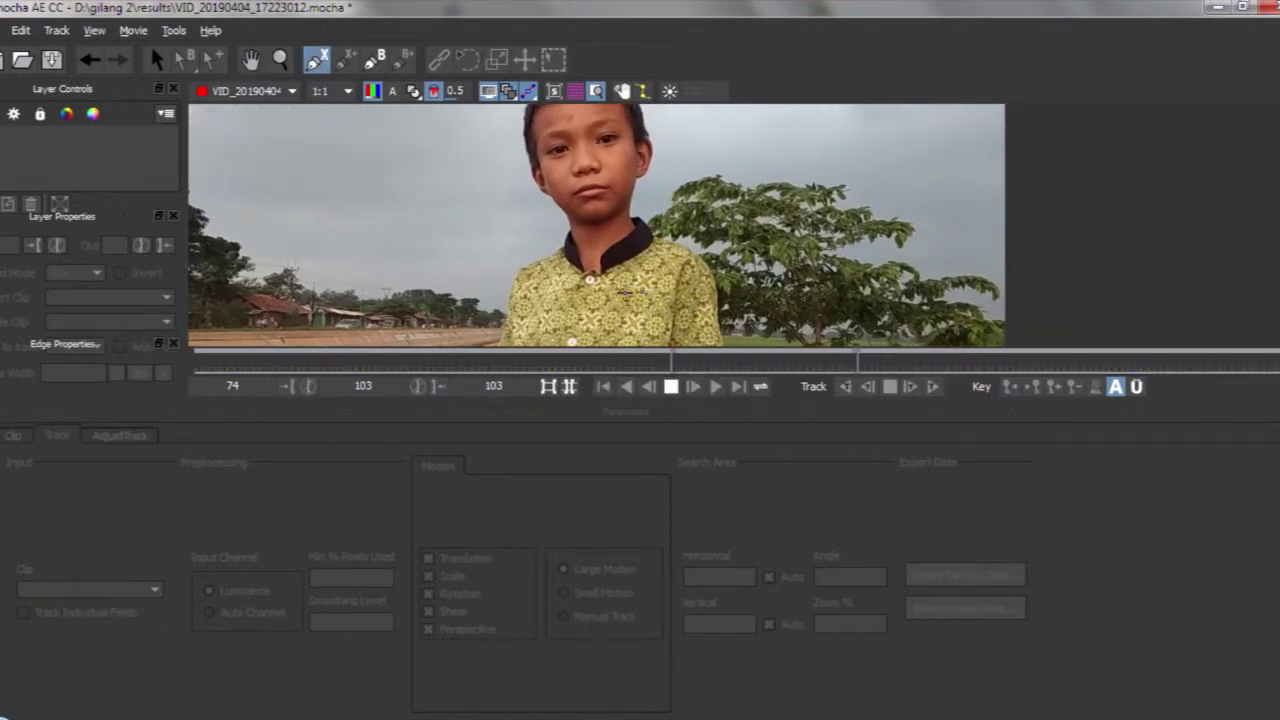
left_click(628, 296)
left_click(629, 329)
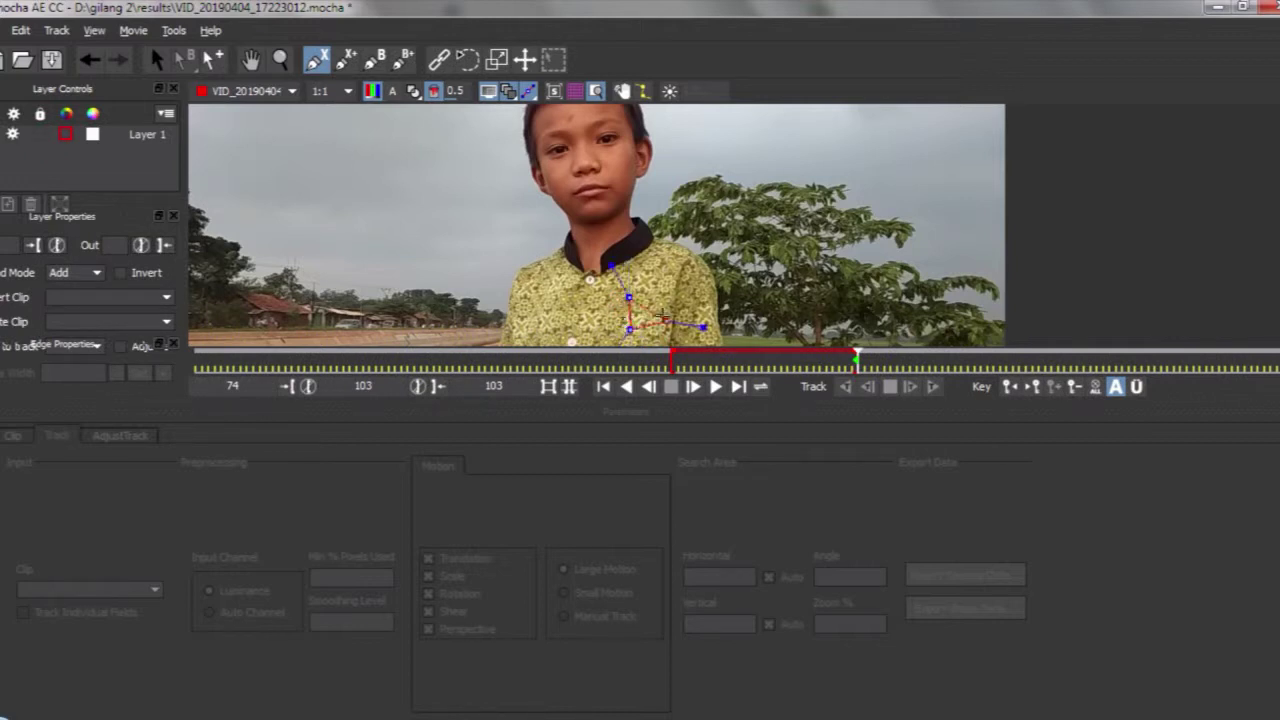
left_click(669, 321)
left_click(667, 285)
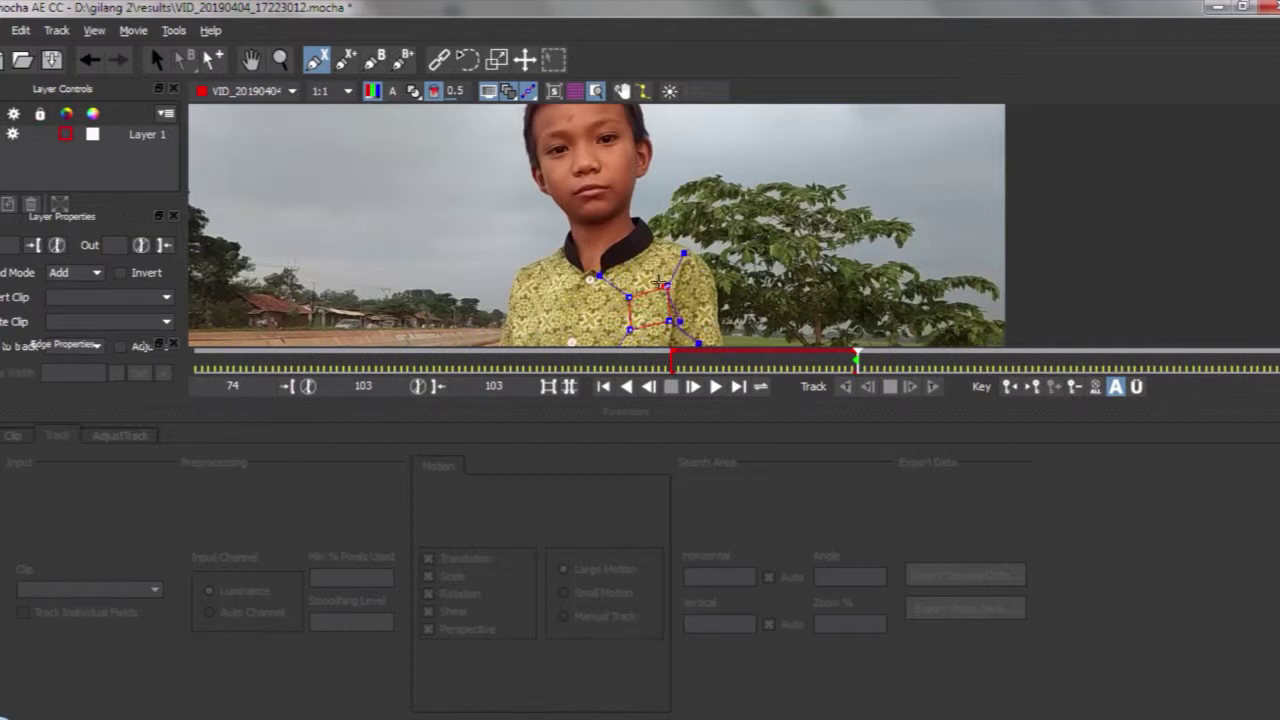
left_click(628, 296)
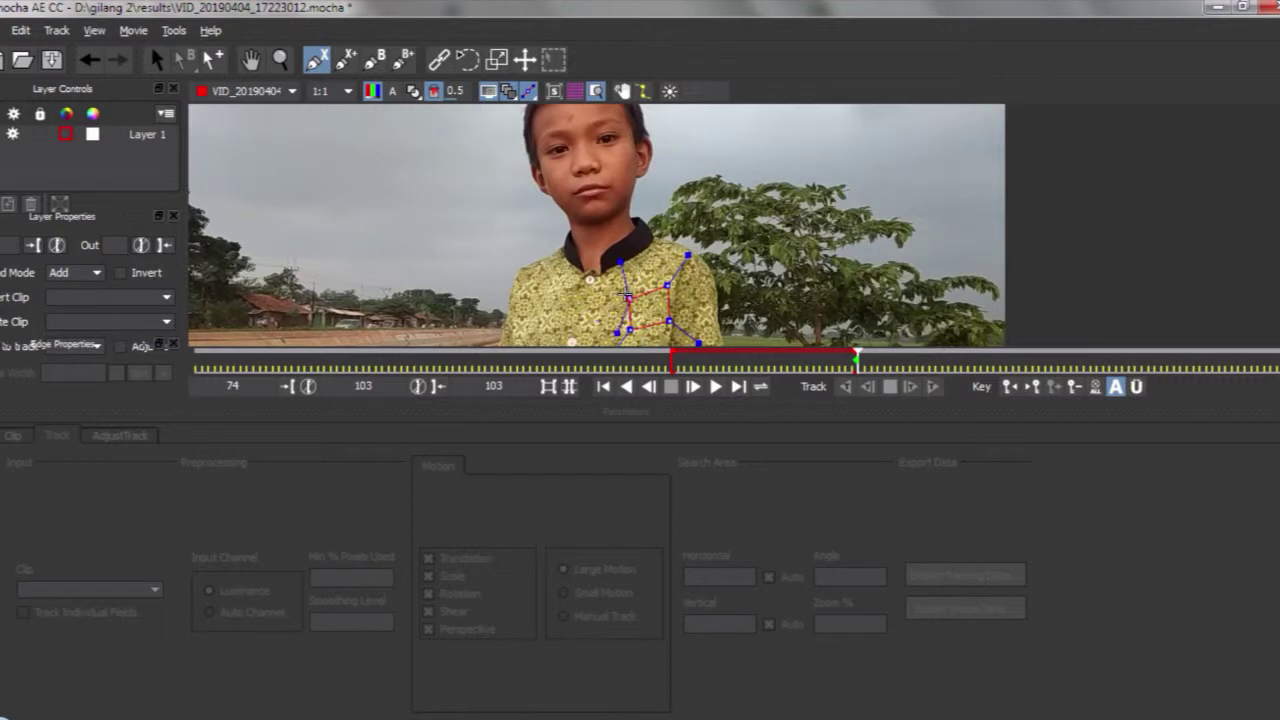
Limit the chest layer's tracked motion to Translation only and track it across frames 74 to 103
left_click(430, 611)
left_click(429, 593)
left_click(429, 576)
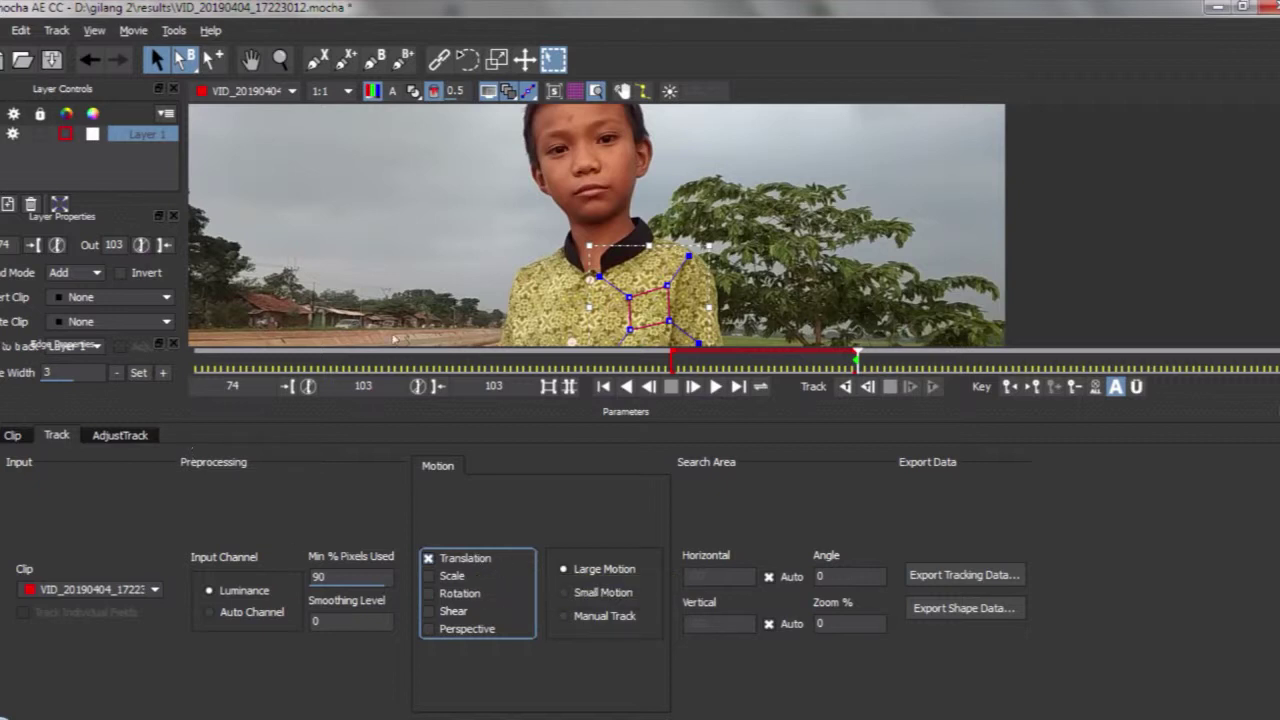
left_click(281, 60)
left_click_drag(499, 222, 429, 207)
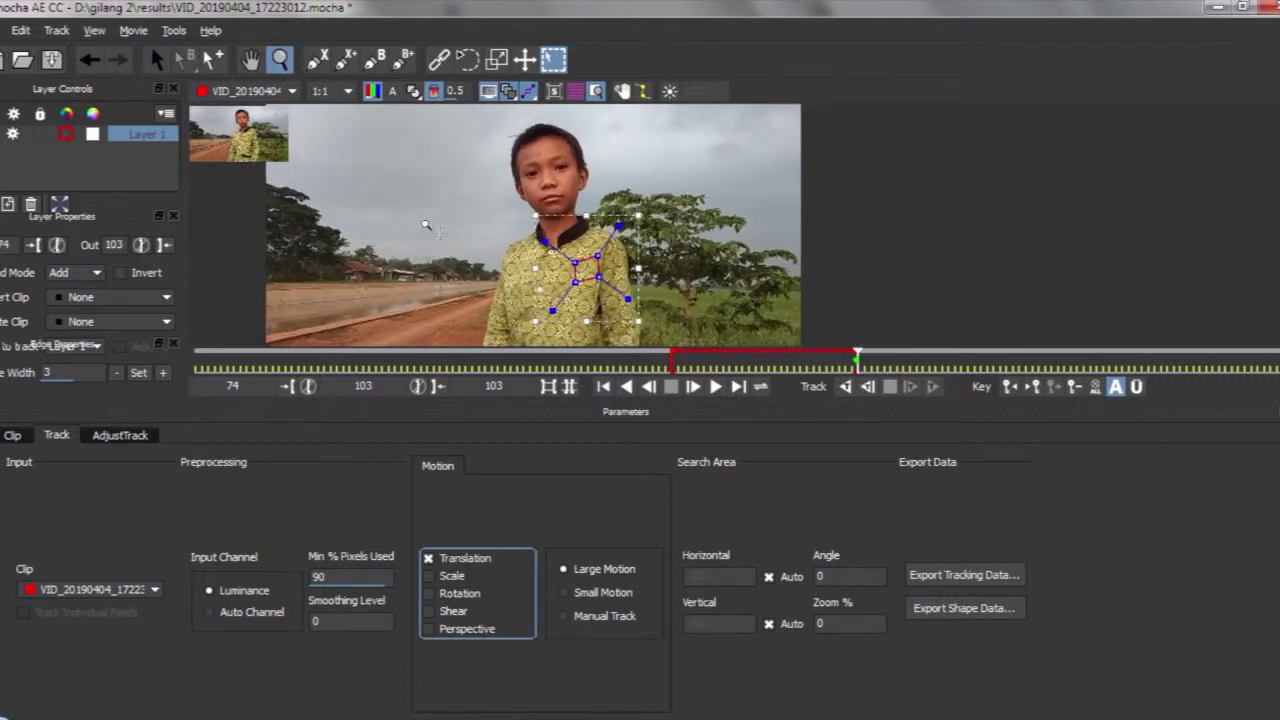
left_click(251, 61)
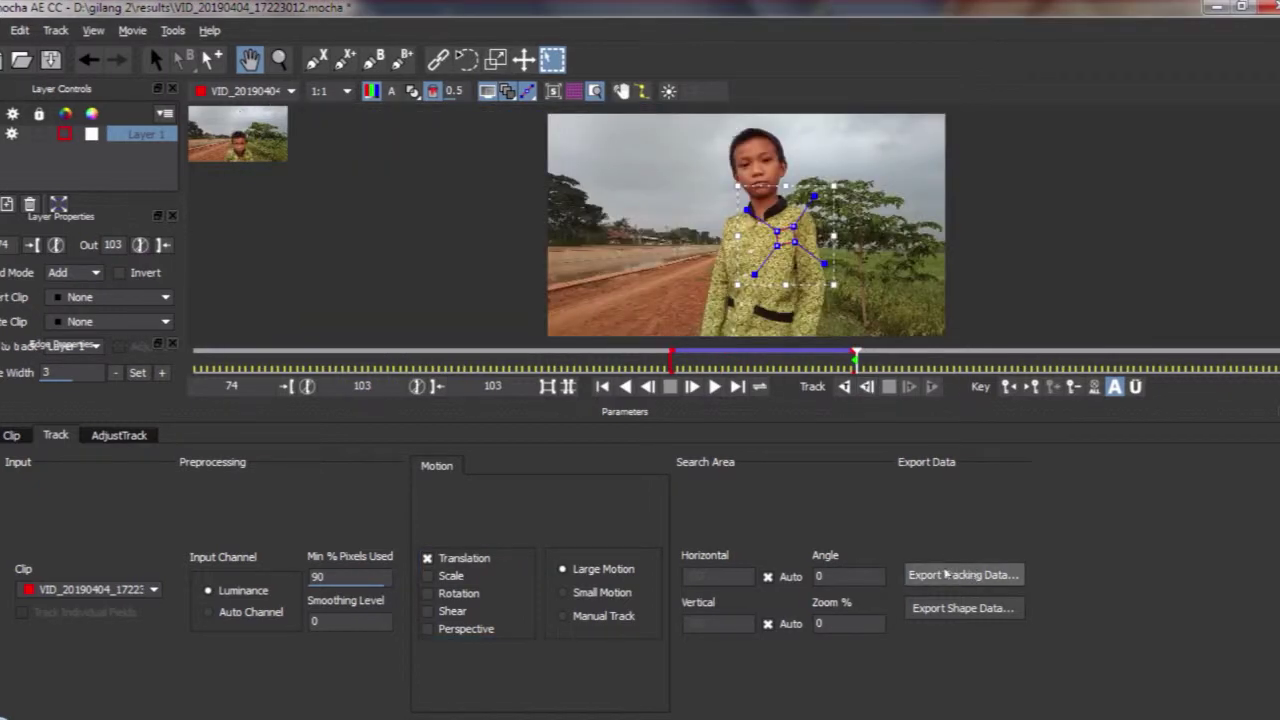
Export the tracking data as After Effects Transform Data [position, scale and rotation] to the clipboard
left_click(963, 576)
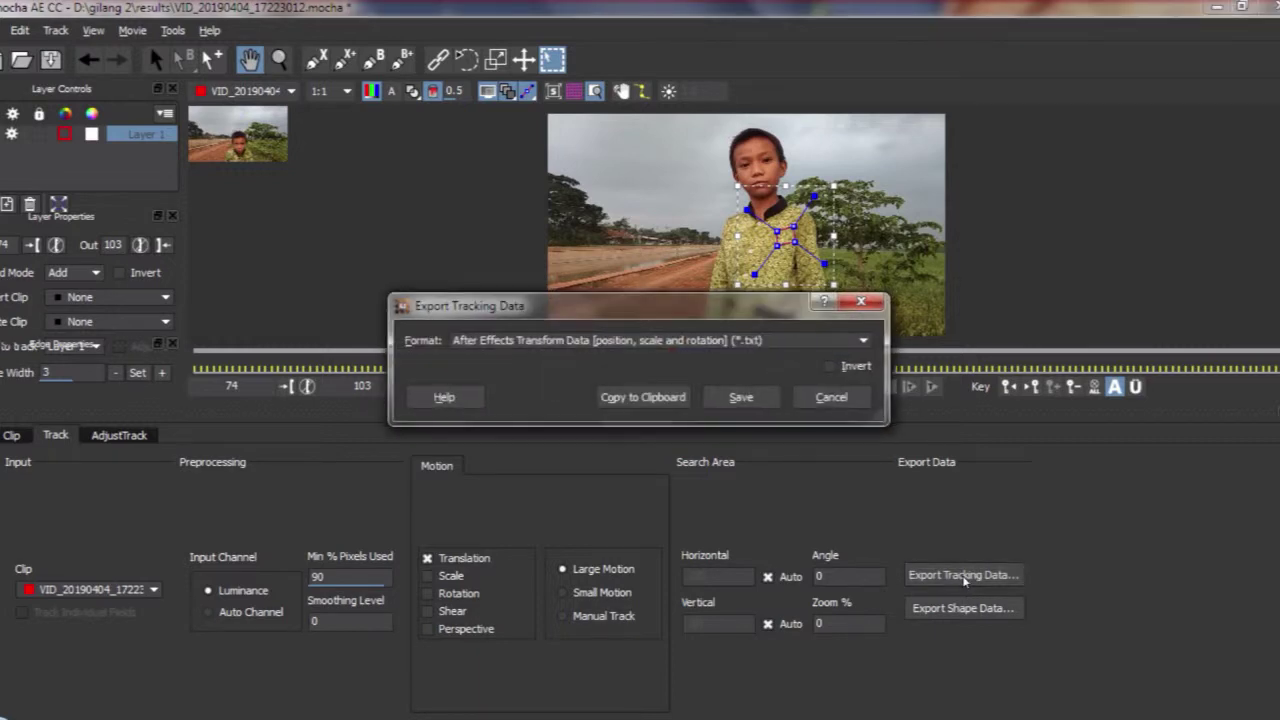
left_click(818, 346)
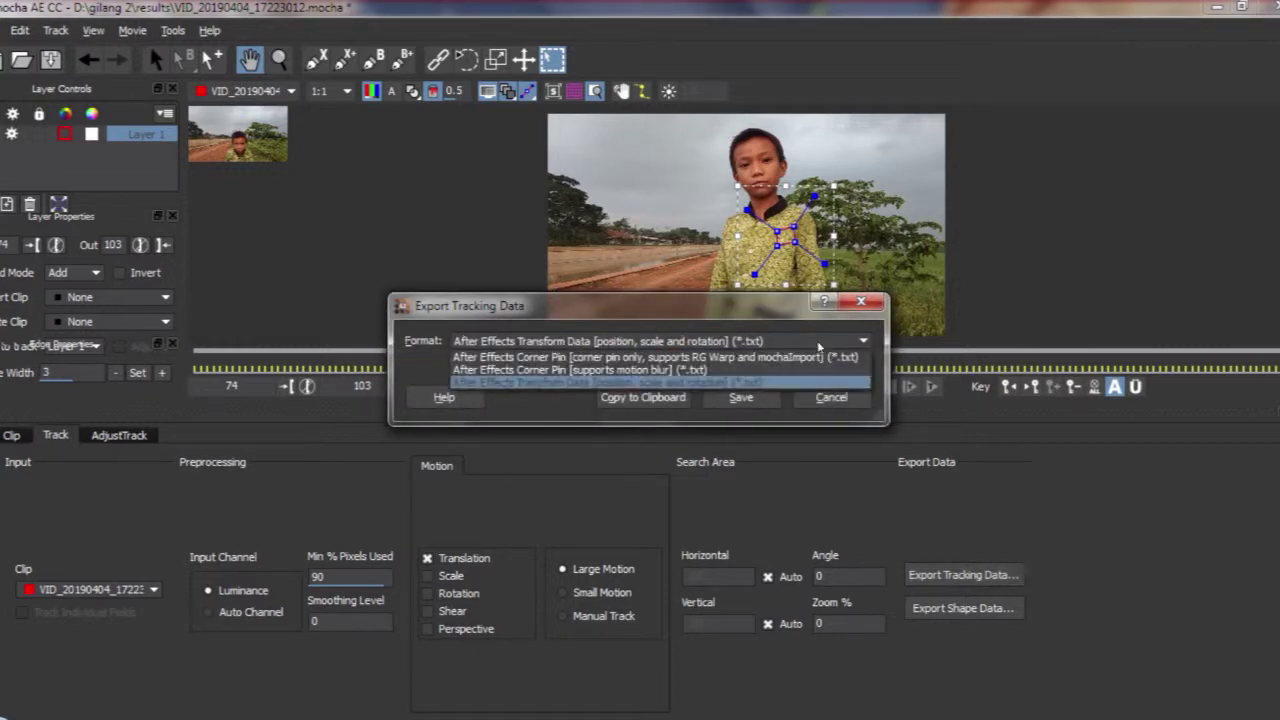
left_click(697, 386)
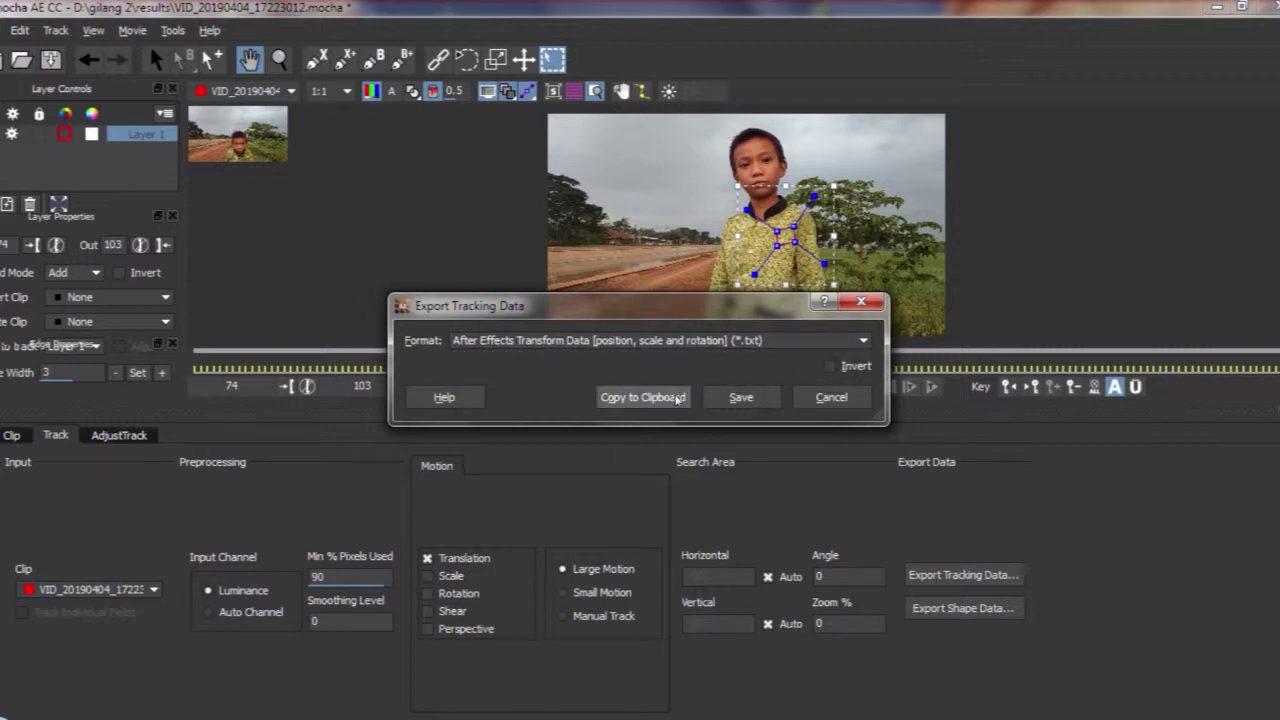
left_click(641, 397)
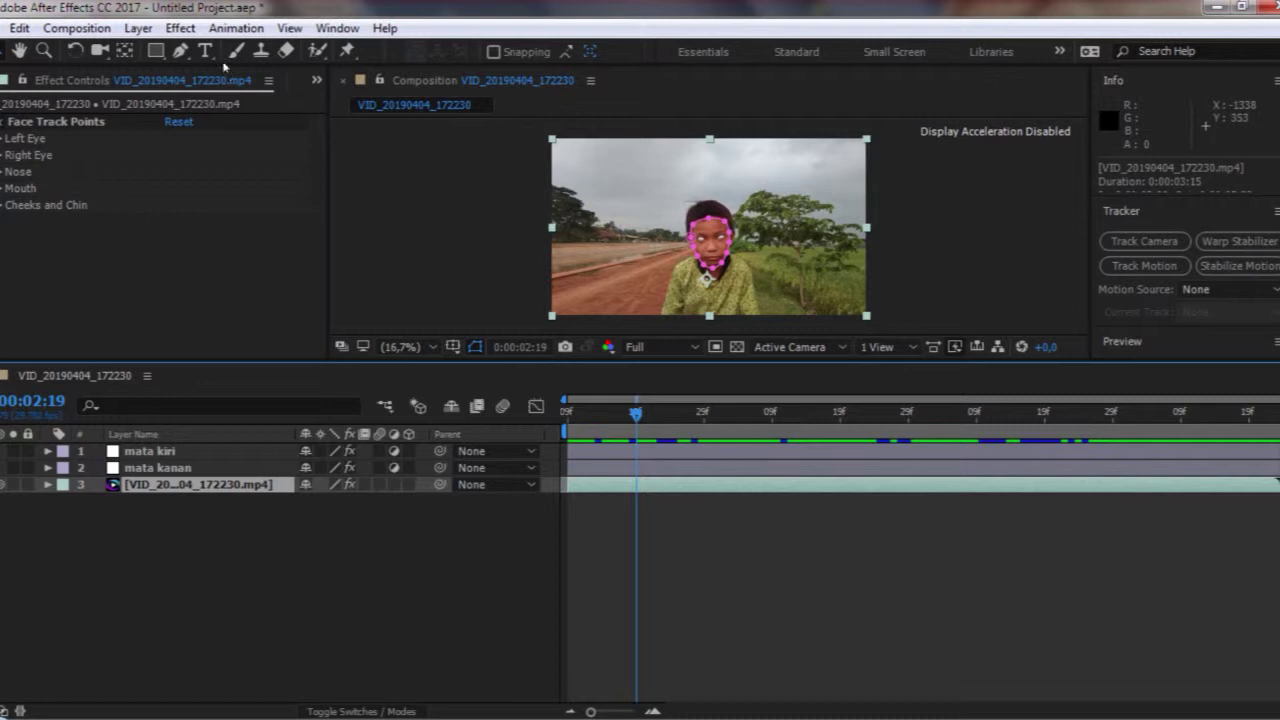
In After Effects, add an adjustment layer above the video and paste the tracking keyframes onto it at 0:00:02:19
left_click(190, 30)
mouse_move(138, 28)
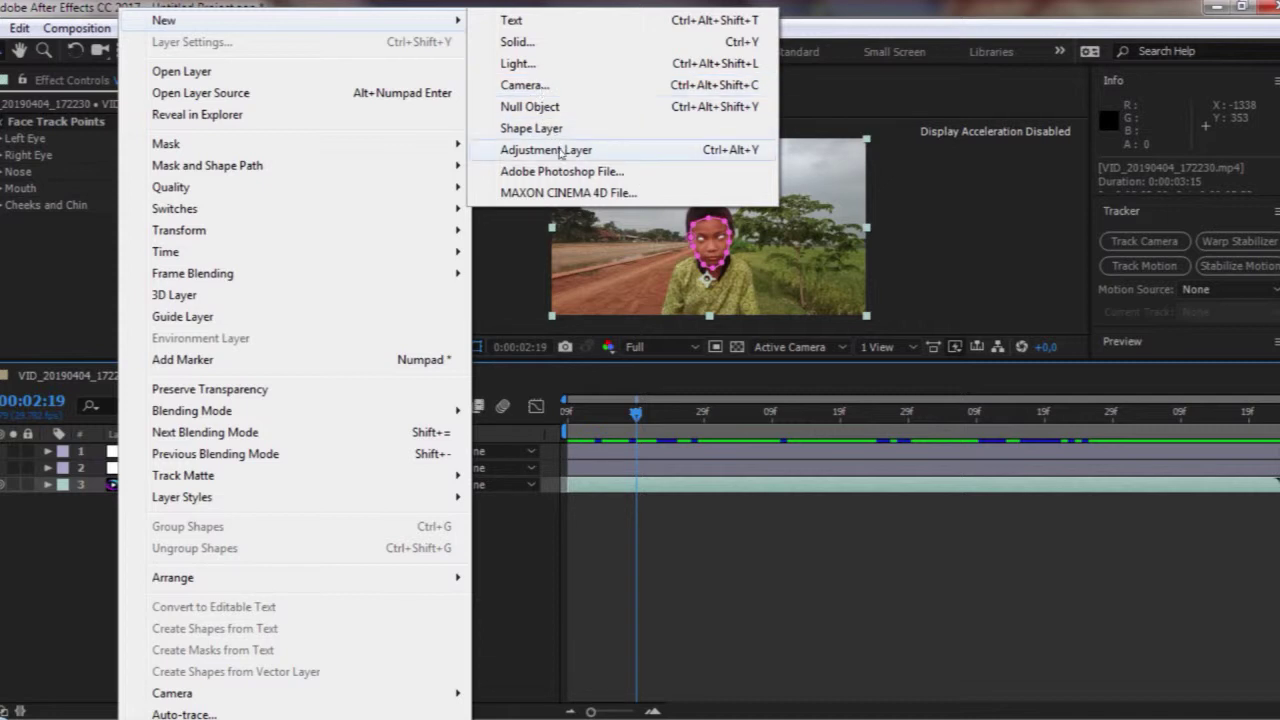
left_click(560, 150)
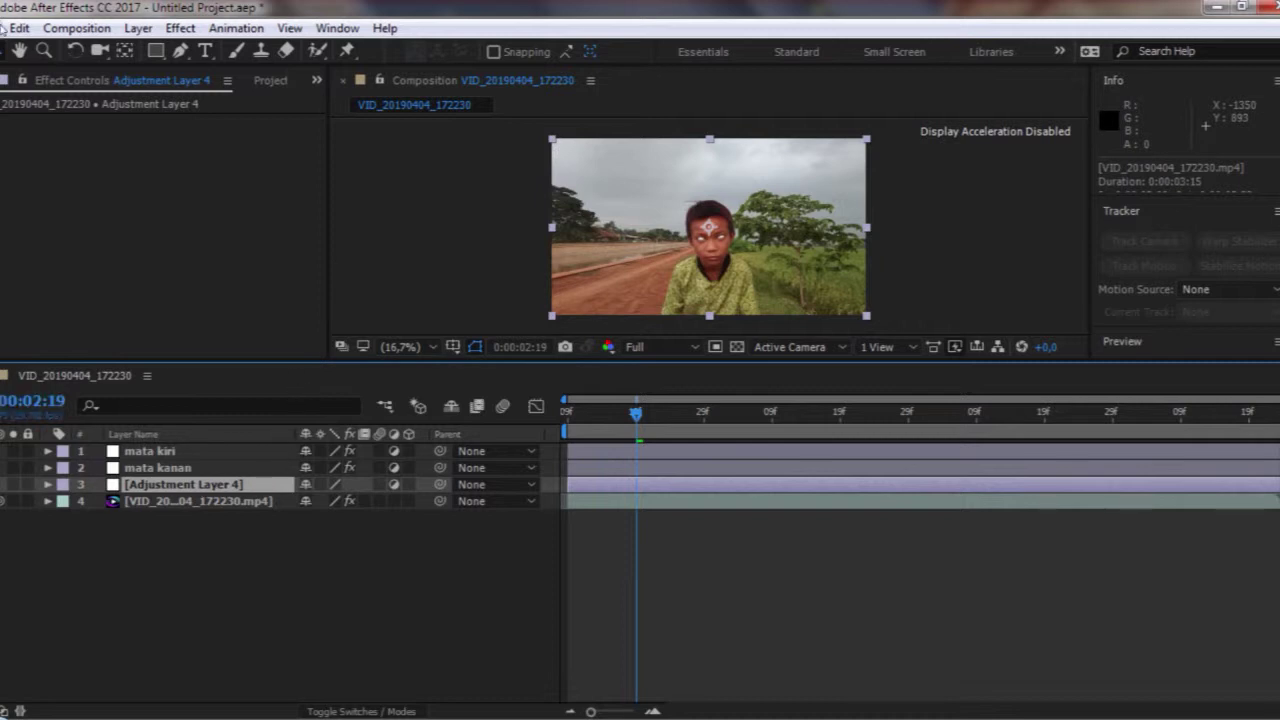
left_click(20, 28)
left_click(52, 231)
Play and scrub the composition to check how the new adjustment layer follows the boy's chest
key("Page_Up")
key("Page_Up")
key("Page_Up")
key("Page_Up")
key("Page_Up")
key("Page_Up")
key("Page_Up")
key("Page_Up")
key("Page_Up")
key("Page_Up")
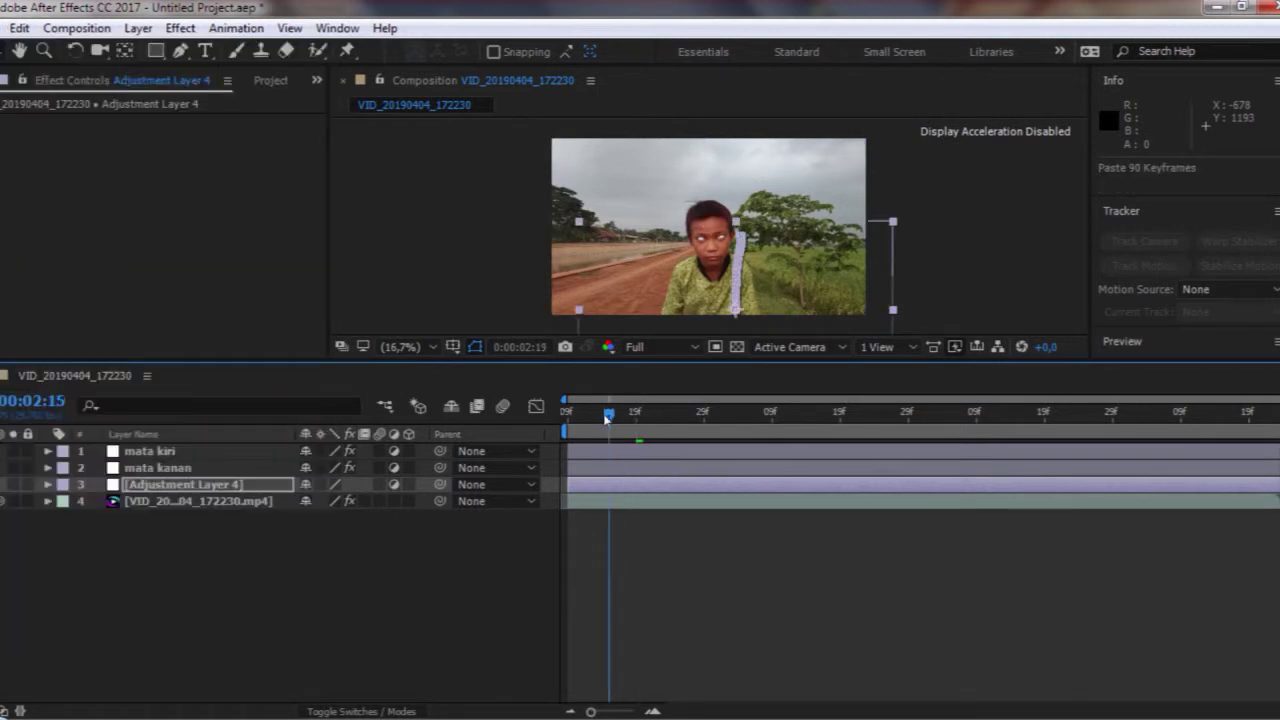
key("space")
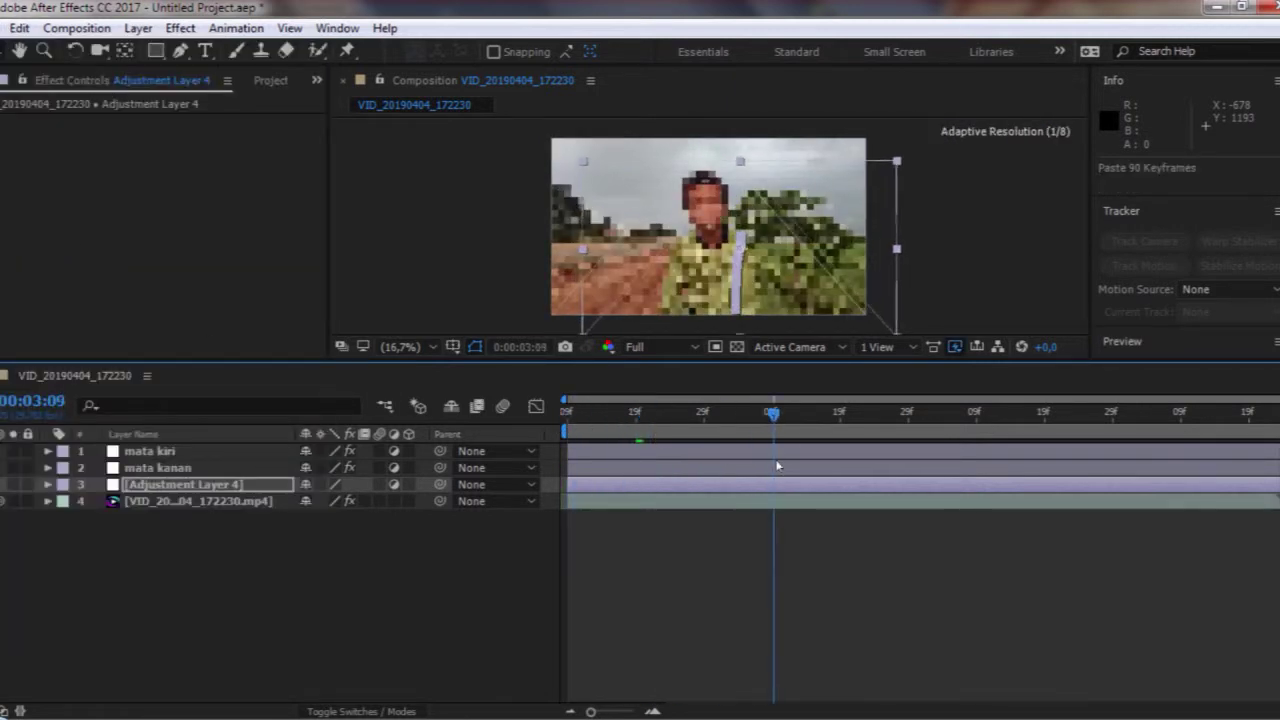
left_click_drag(801, 487, 634, 550)
key("space")
key("space")
left_click_drag(667, 428, 636, 505)
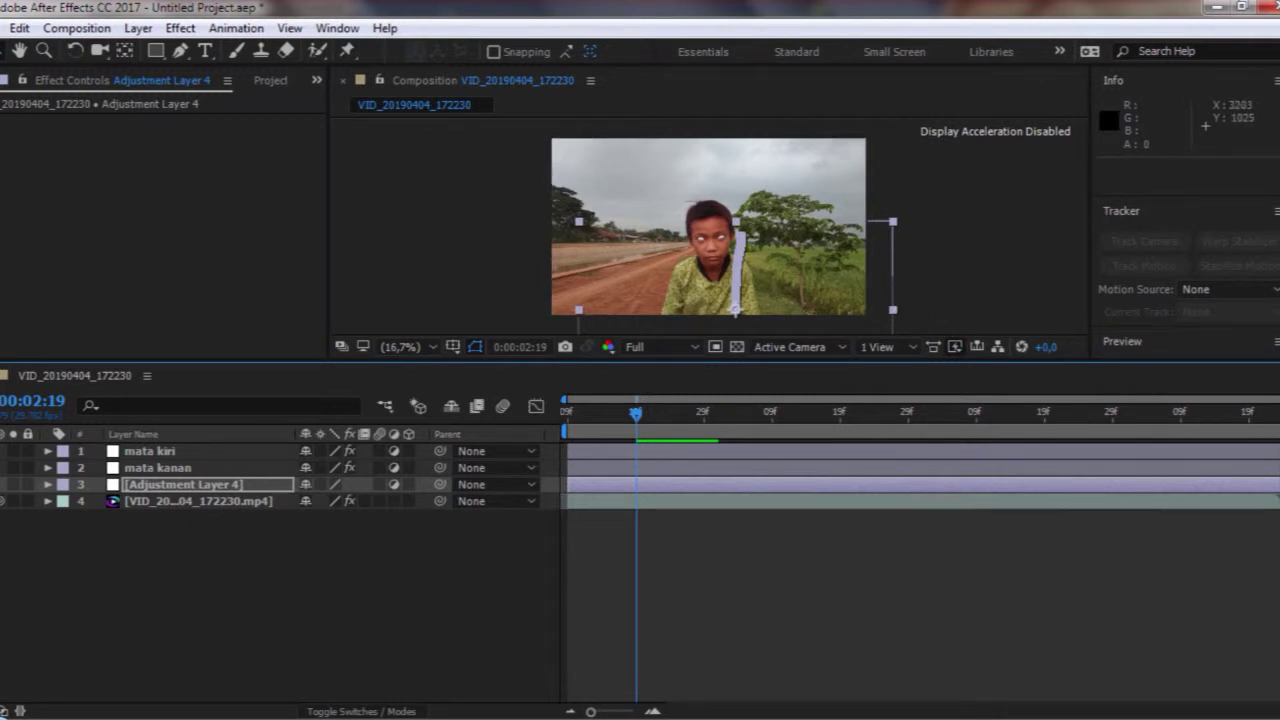
Trim the start of the new adjustment layer to 0:00:02:19
scroll(1185, 210, "down", 3)
left_click(1186, 220)
left_click(1169, 221)
left_click_drag(568, 485, 638, 485)
Go to 0:00:03:17, where the tracked motion ends, and trim the end of the adjustment layer there
left_click_drag(636, 412, 827, 447)
left_click(1212, 227)
left_click(1212, 227)
left_click(1212, 227)
left_click(1169, 229)
left_click(1169, 229)
left_click(1169, 229)
left_click(1210, 228)
left_click(1210, 228)
left_click(1170, 228)
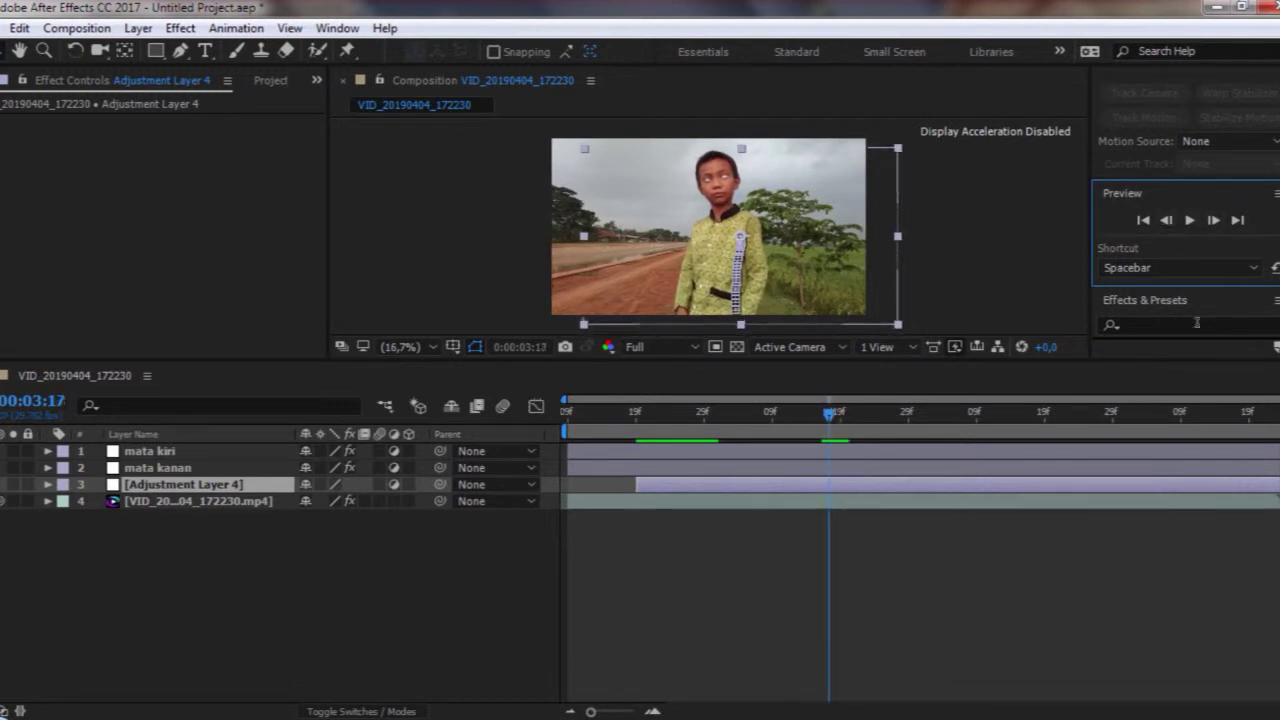
left_click_drag(1275, 484, 829, 484)
mouse_move(600, 711)
left_mouse_down()
mouse_move(632, 711)
mouse_move(599, 711)
left_mouse_up()
Rename the trimmed adjustment layer as "dada kiri"
right_click(232, 484)
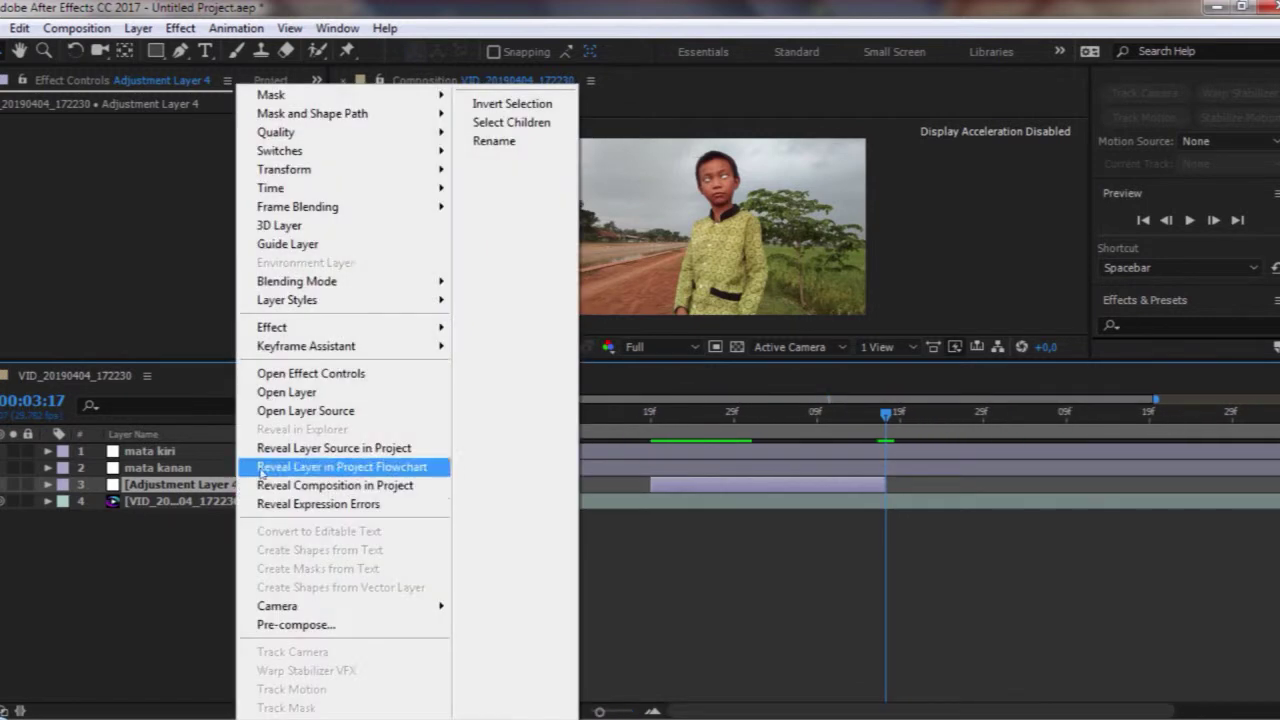
left_click(480, 134)
type("dada k")
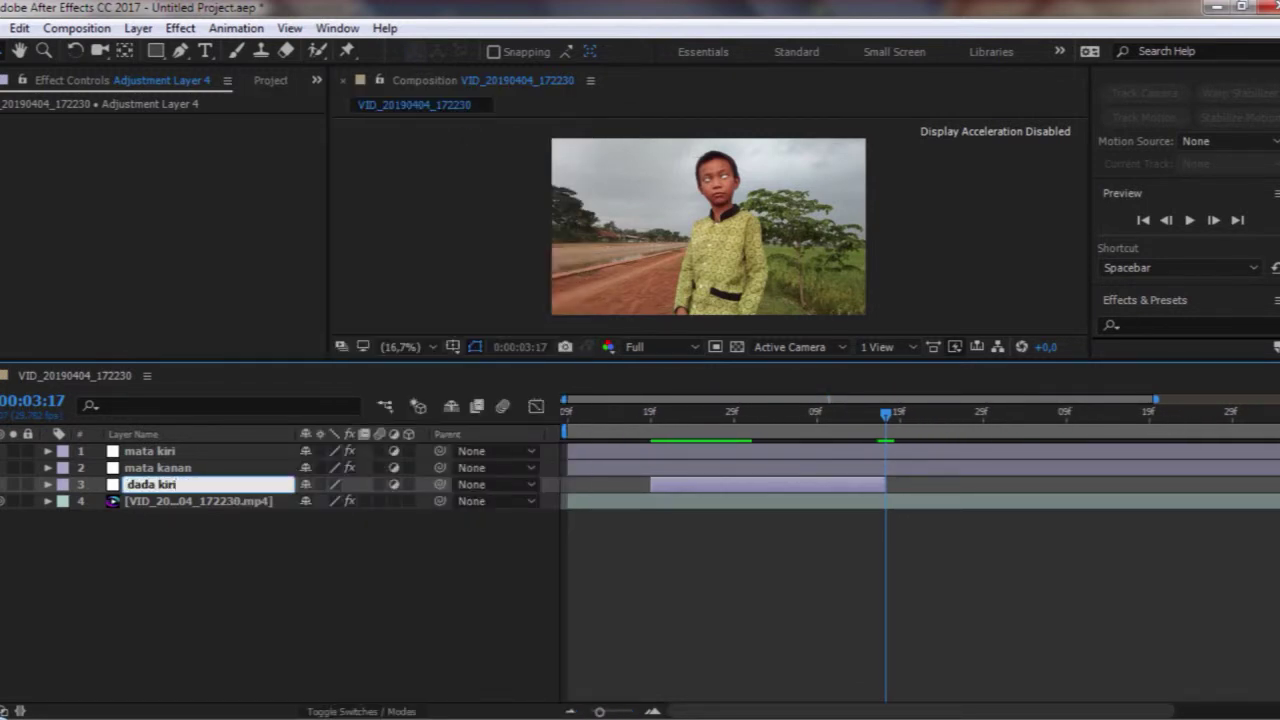
type("iri")
key("Return")
Preview the tracked section, go to 0:00:02:28 and create a new shape layer above "dada kiri"
left_click_drag(886, 412, 868, 536)
left_click_drag(685, 420, 727, 487)
key("space")
key("space")
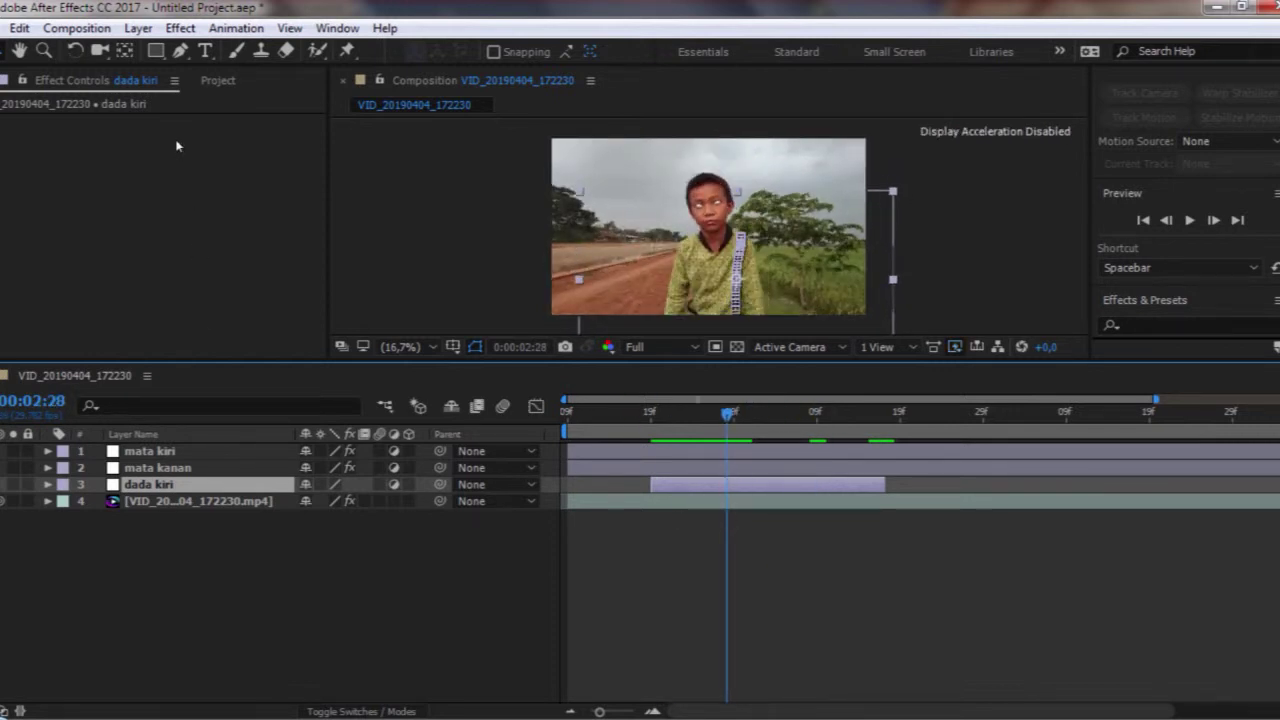
left_click(138, 28)
mouse_move(230, 20)
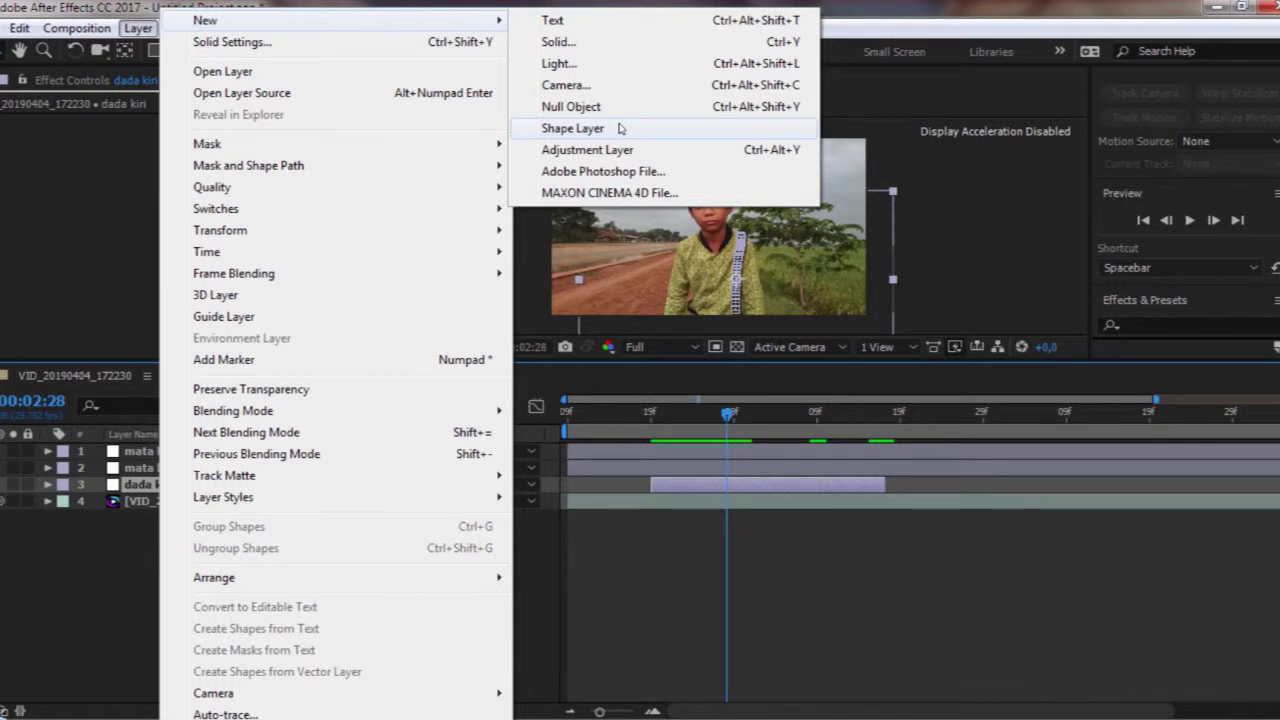
left_click(572, 128)
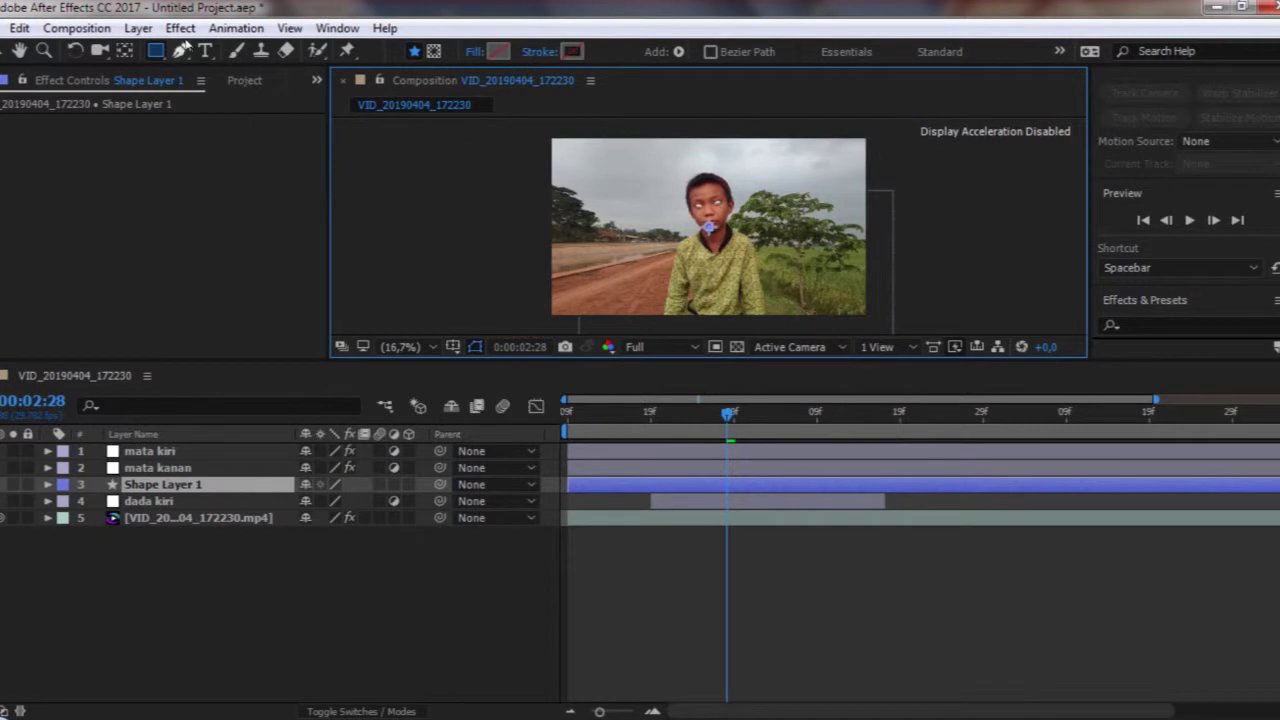
Apply the Advanced Lightning effect to the new shape layer and set its Lightning Type to Strike
left_click(180, 28)
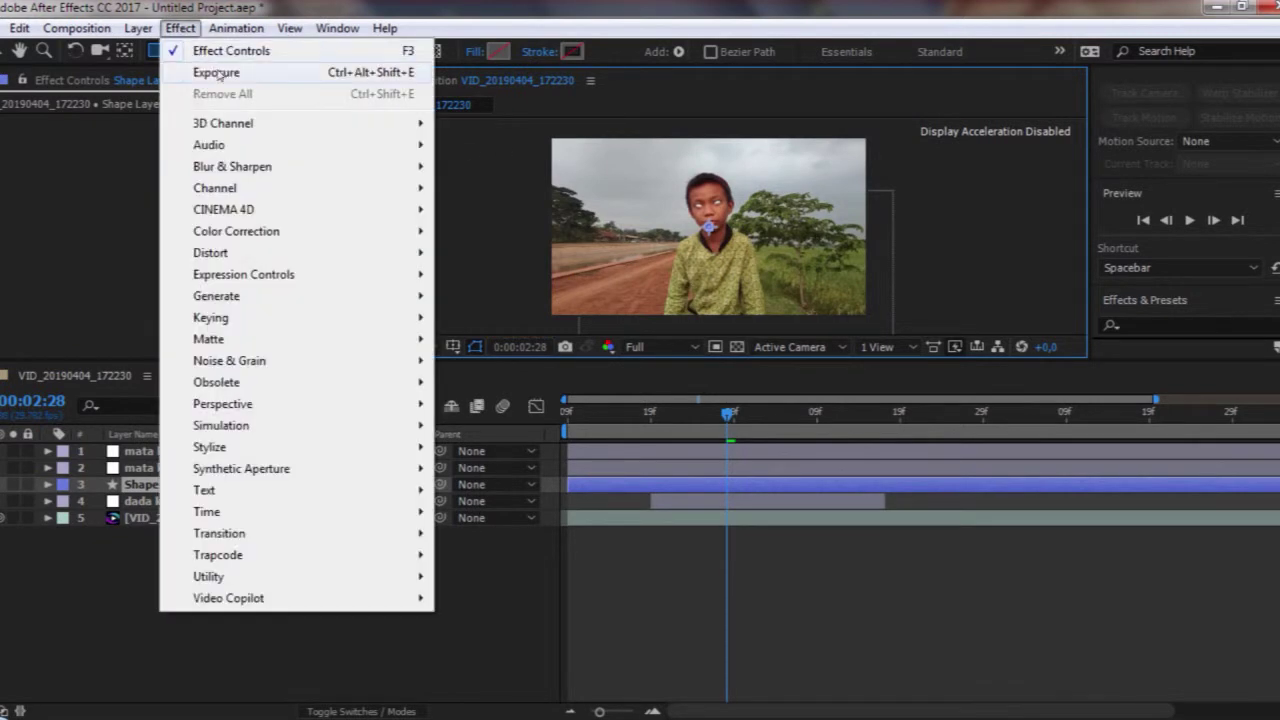
mouse_move(240, 296)
left_click(517, 224)
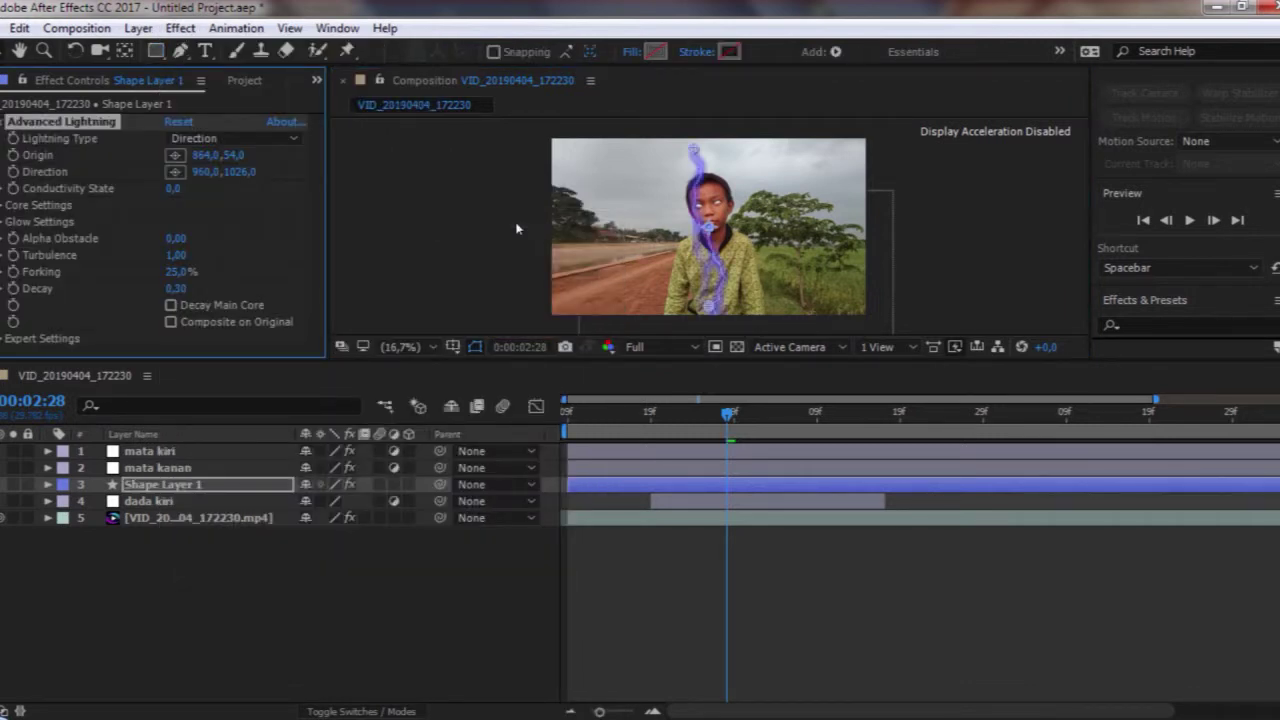
left_click(231, 142)
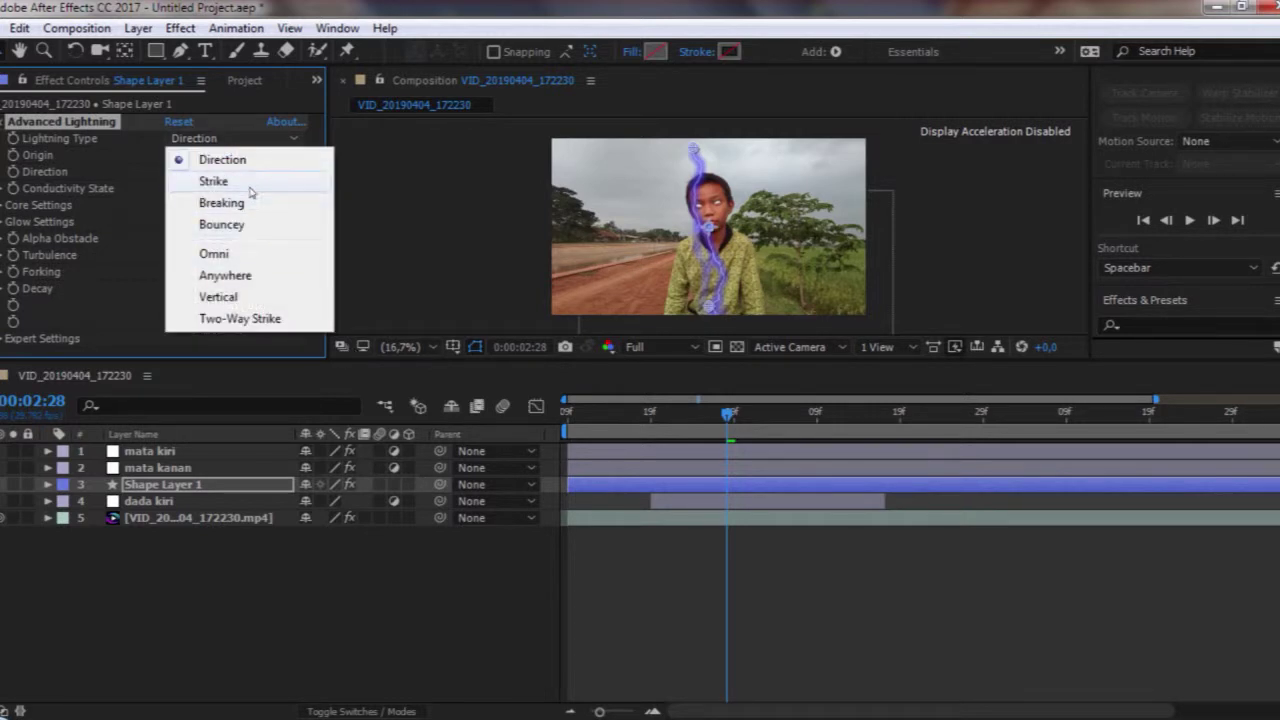
left_click(250, 188)
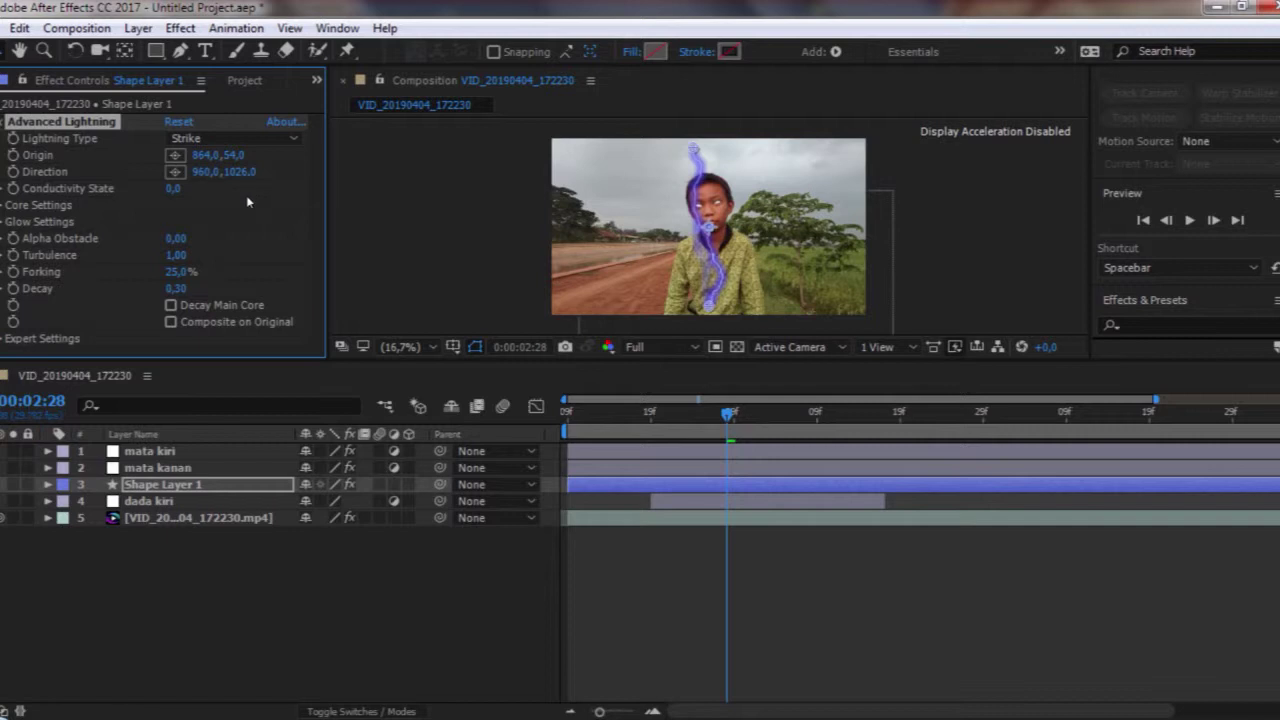
Set the lightning's Alpha Obstacle to 0,60
left_click(175, 238)
type("0,5")
key("Return")
Reduce the lightning's Glow Radius to 24,1 and open its Core Settings
key("slash")
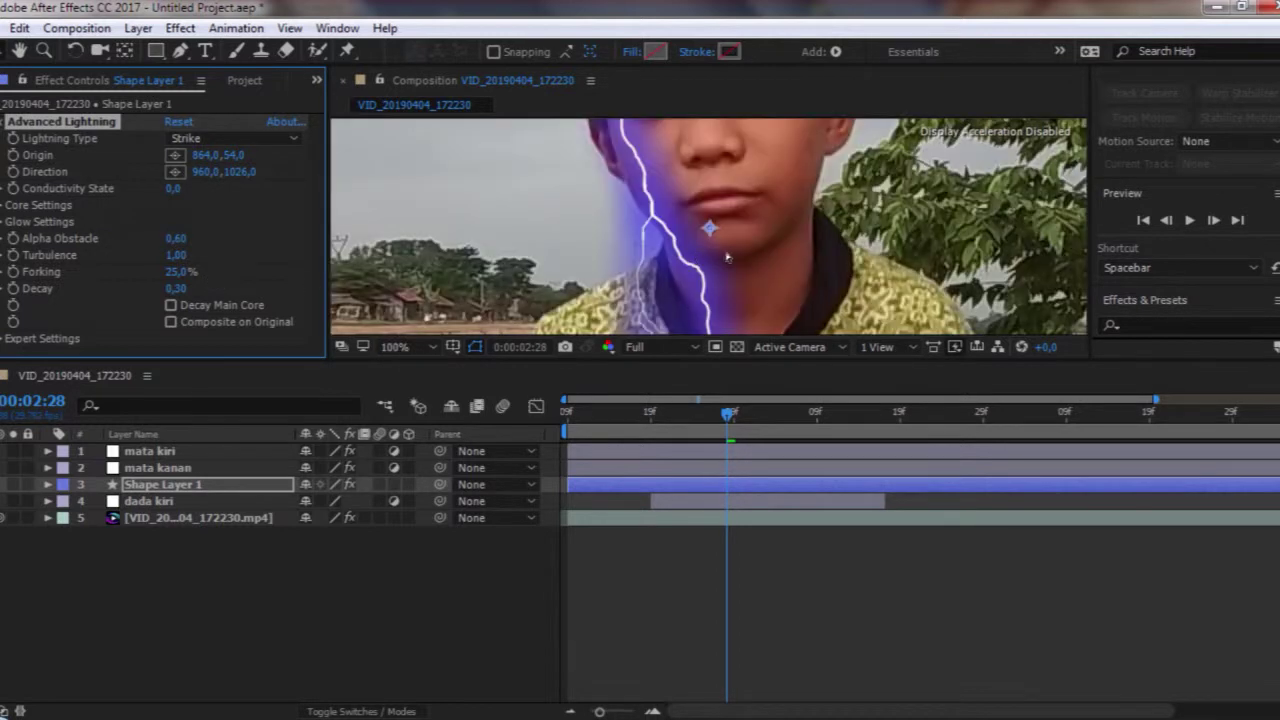
scroll(708, 189, "up", 10)
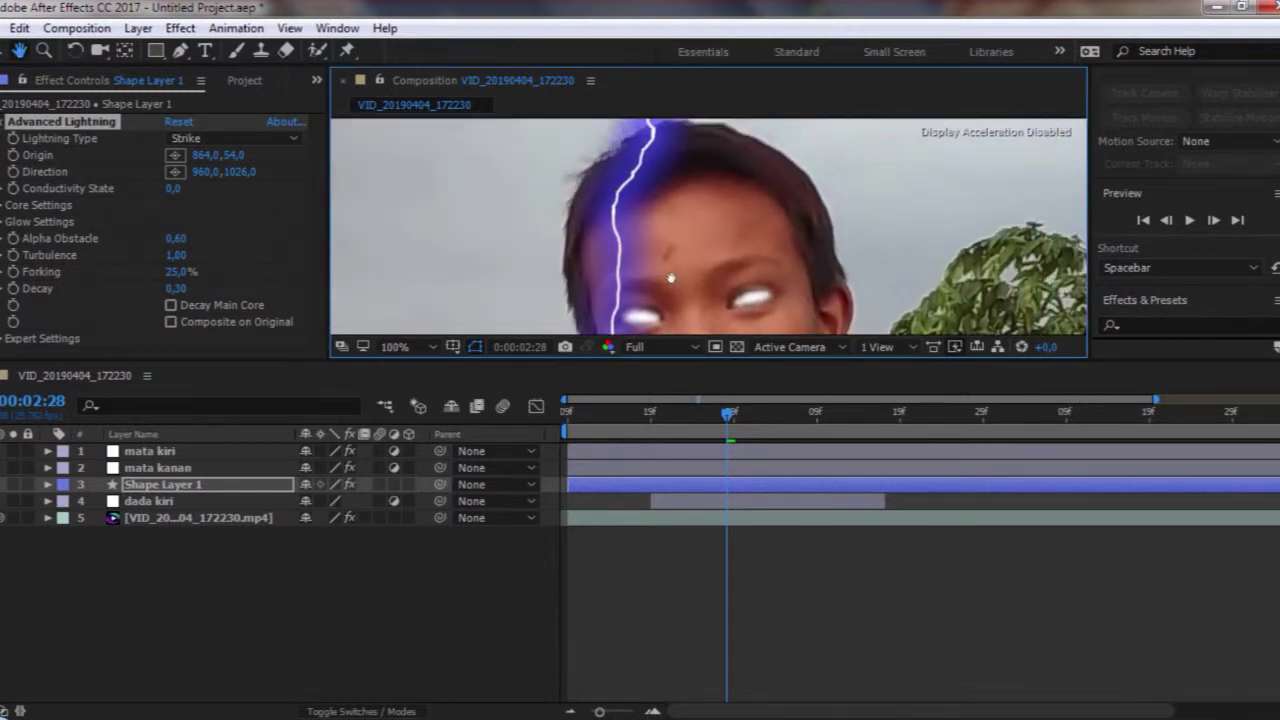
left_click_drag(666, 270, 662, 279)
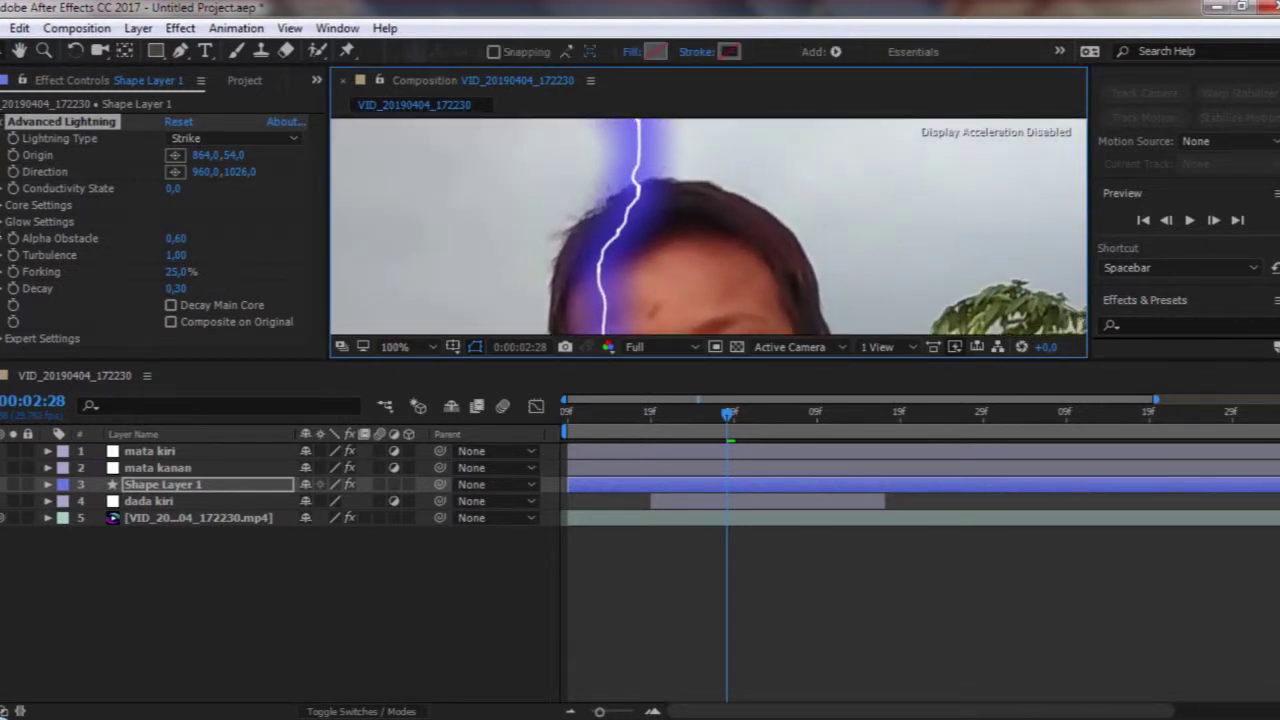
left_click(175, 155)
left_click(3, 222)
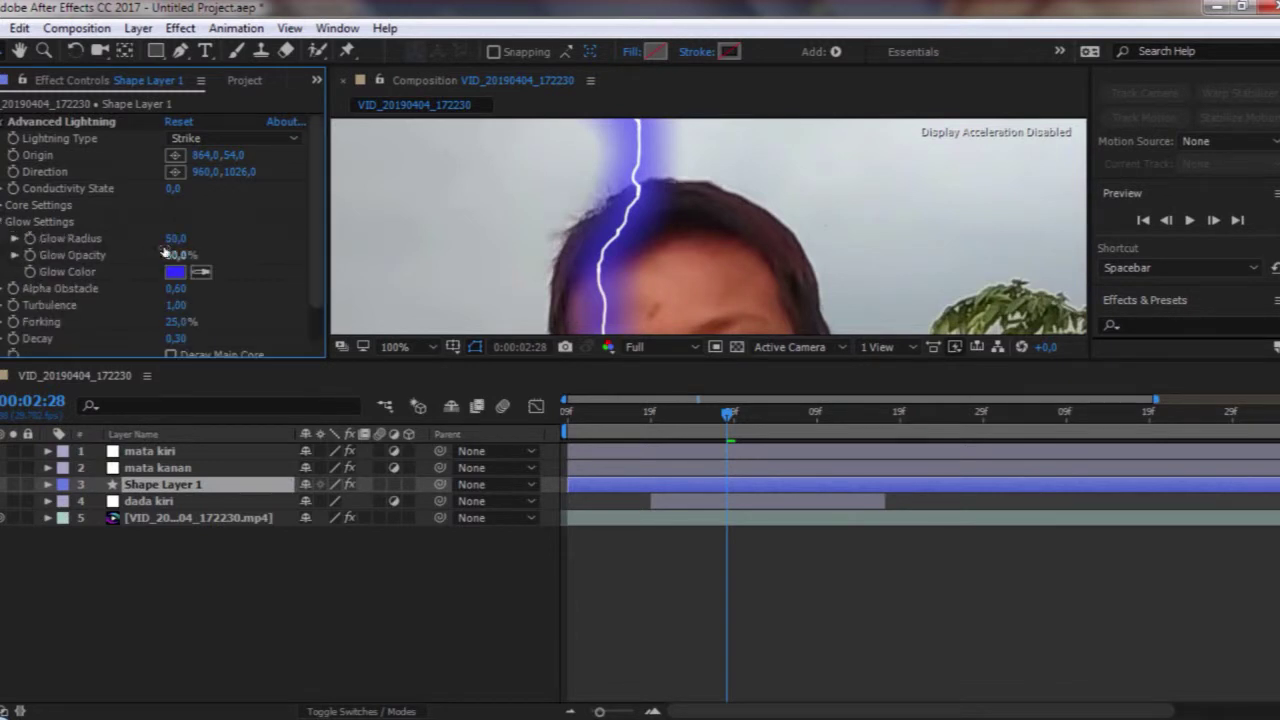
left_click_drag(175, 238, 82, 276)
left_click_drag(2, 288, 0, 290)
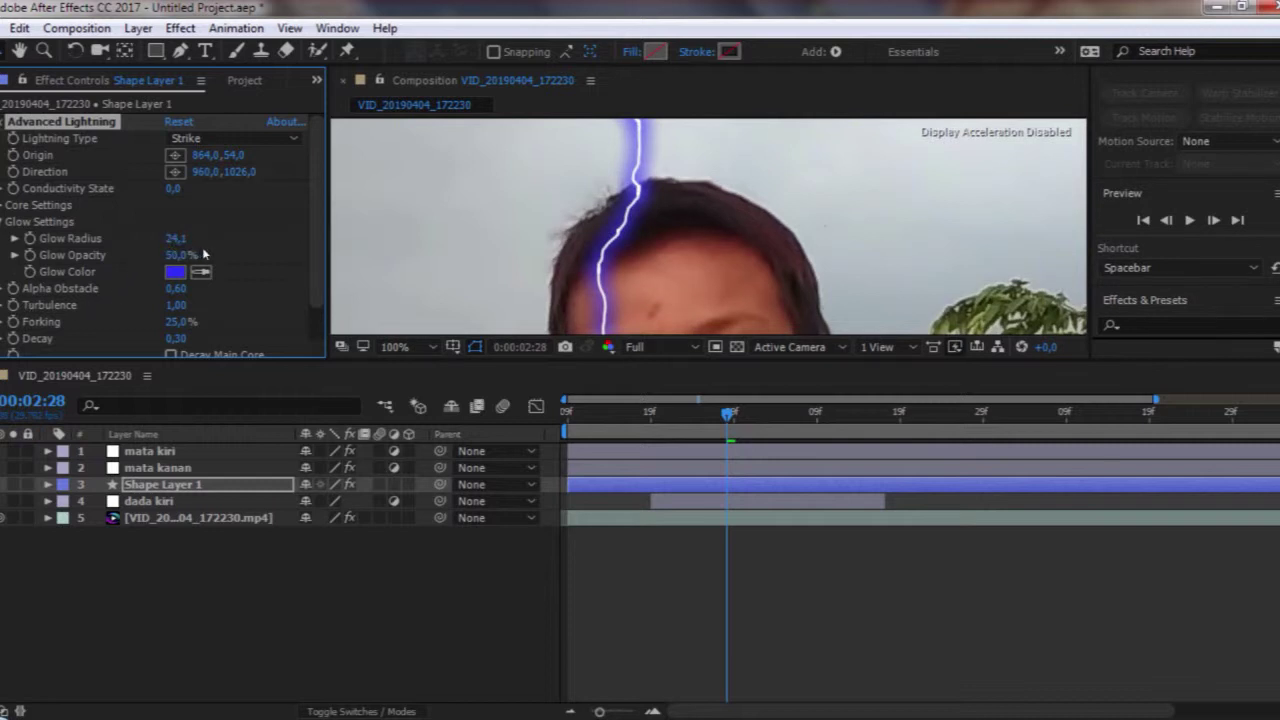
left_click(3, 222)
left_click(3, 205)
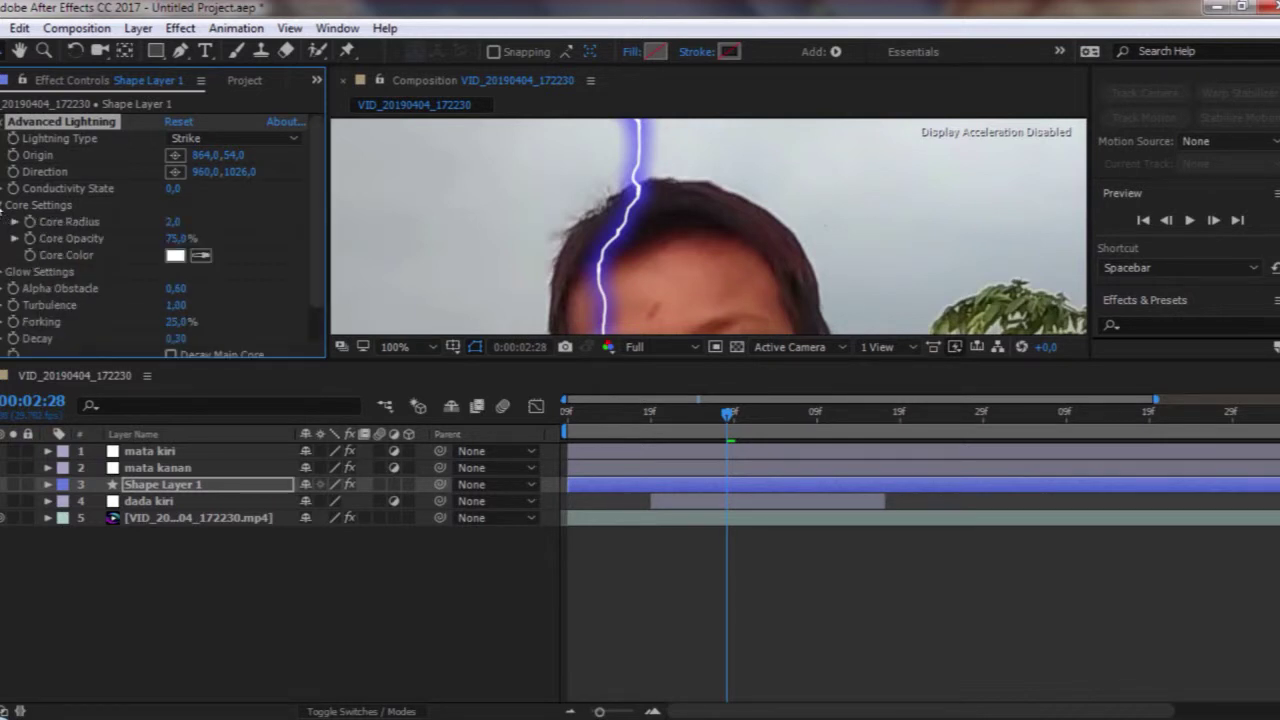
Set the lightning's Core Radius to 3,7 and its Core Opacity to 100%
left_click_drag(180, 239, 308, 213)
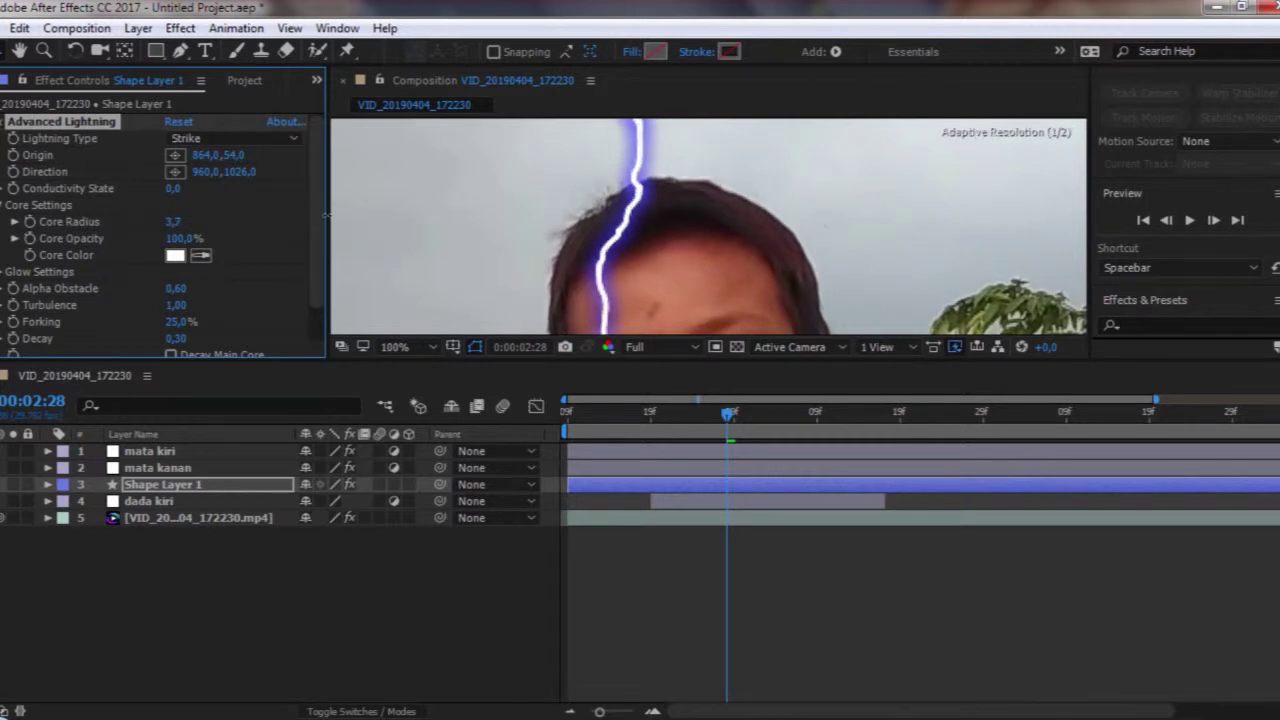
scroll(320, 268, "down", 2)
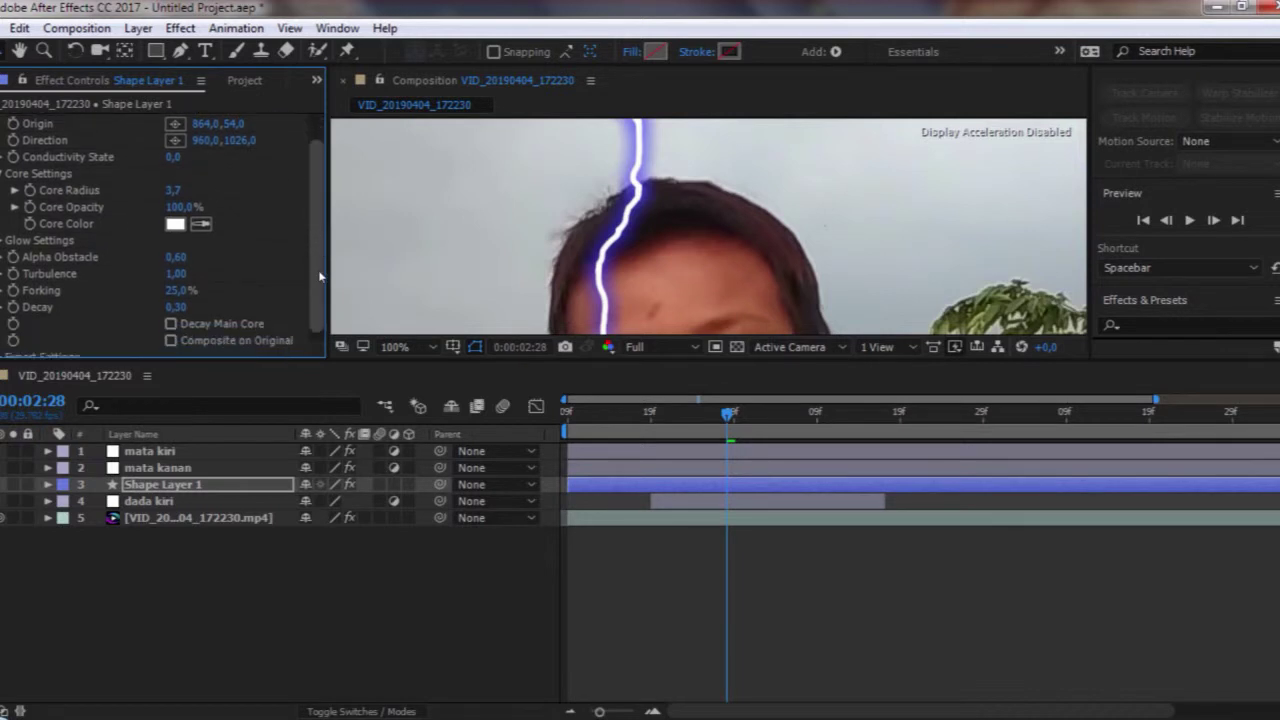
scroll(320, 268, "down", 1)
scroll(320, 268, "up", 2)
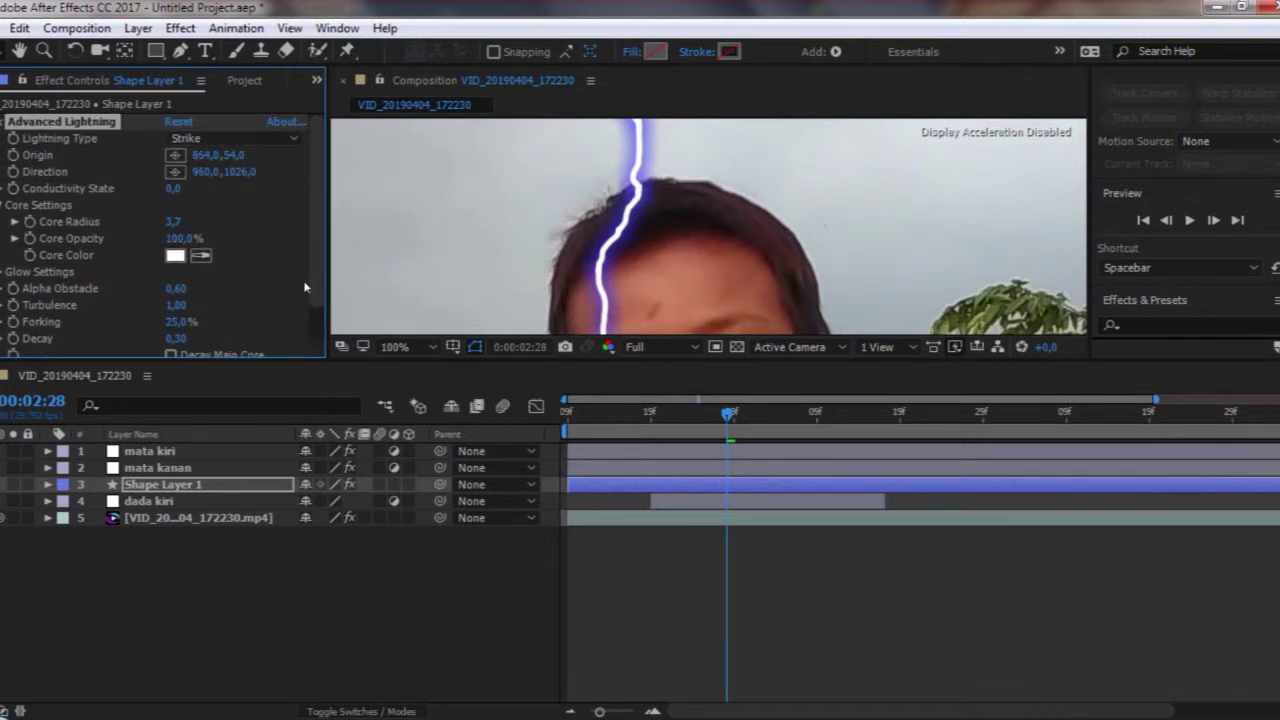
scroll(363, 323, "down", 2)
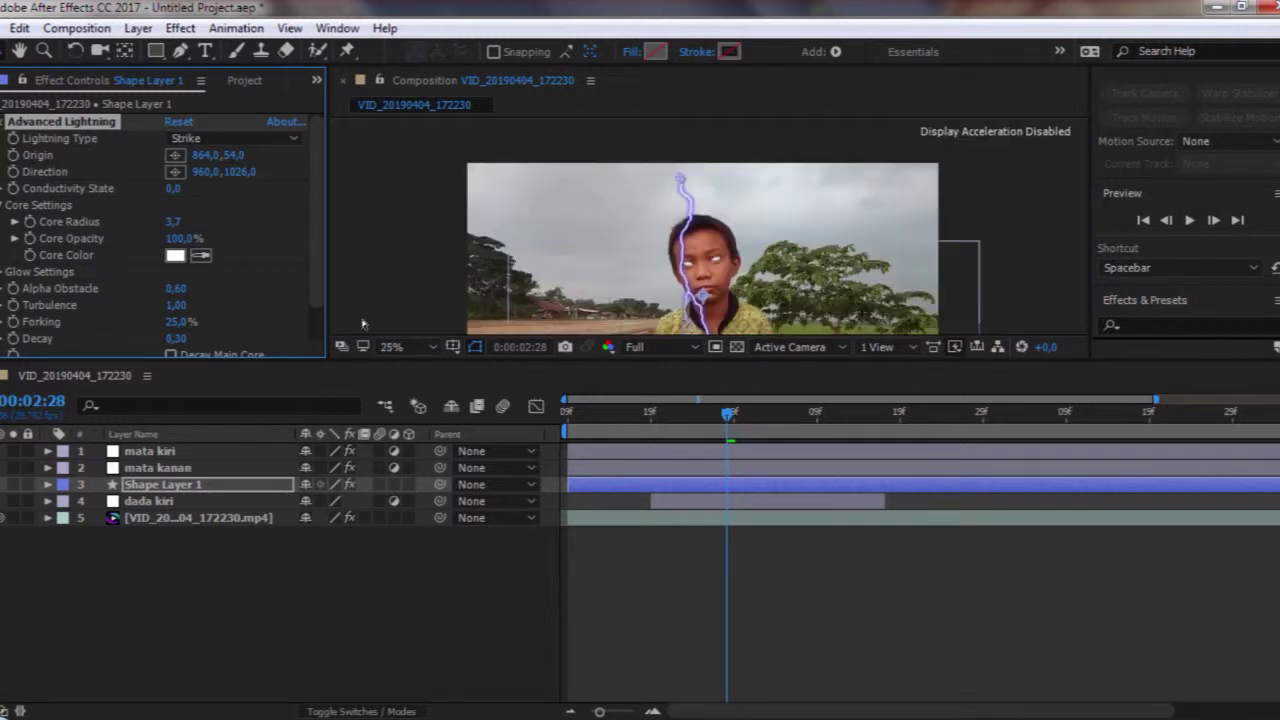
Move the lightning's origin onto the boy's chest at 1112,0, 822,0 and its direction point near his eye at 1004,0, 398,0
left_click_drag(685, 182, 717, 246)
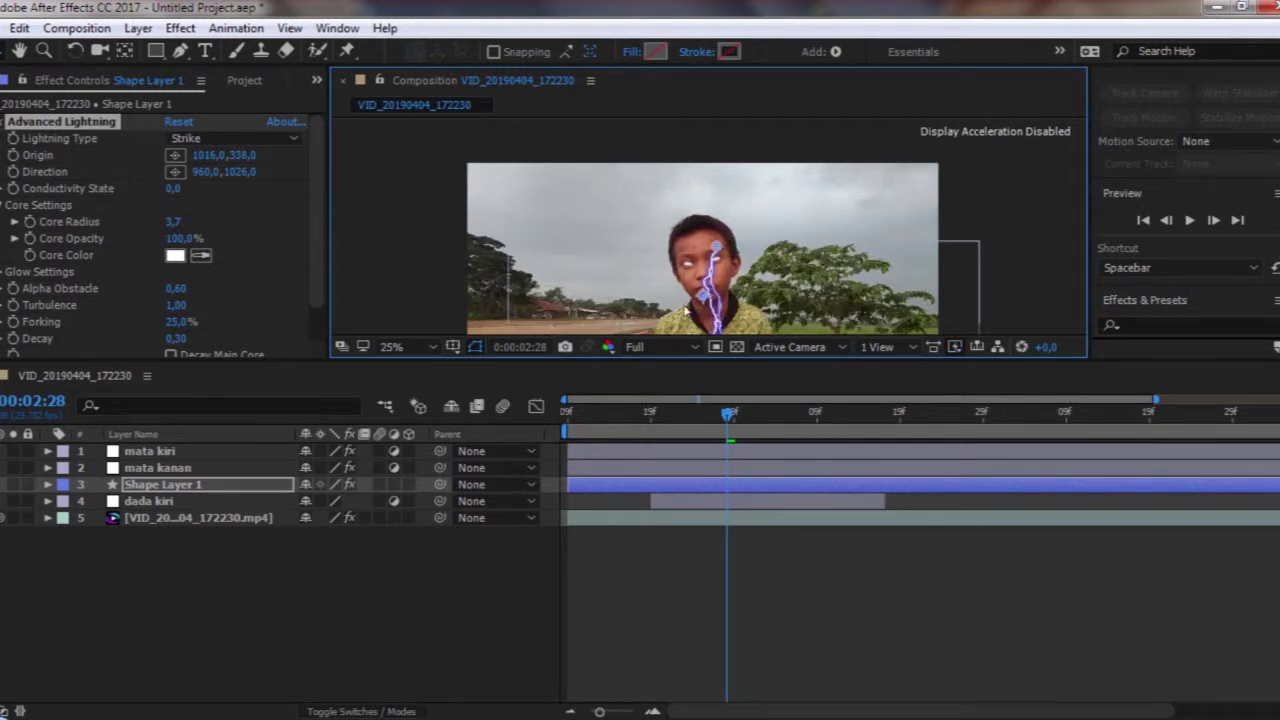
key("space")
left_click_drag(721, 295, 701, 195)
left_click_drag(683, 317, 718, 272)
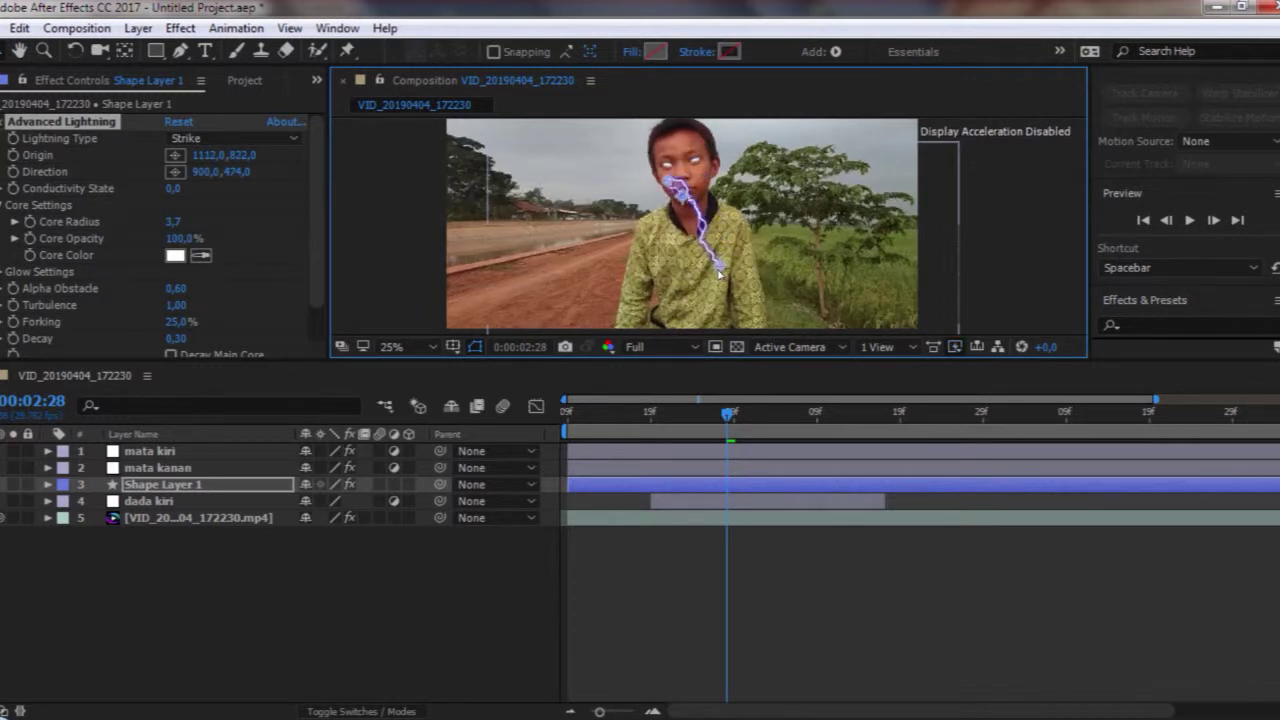
left_click_drag(665, 181, 692, 162)
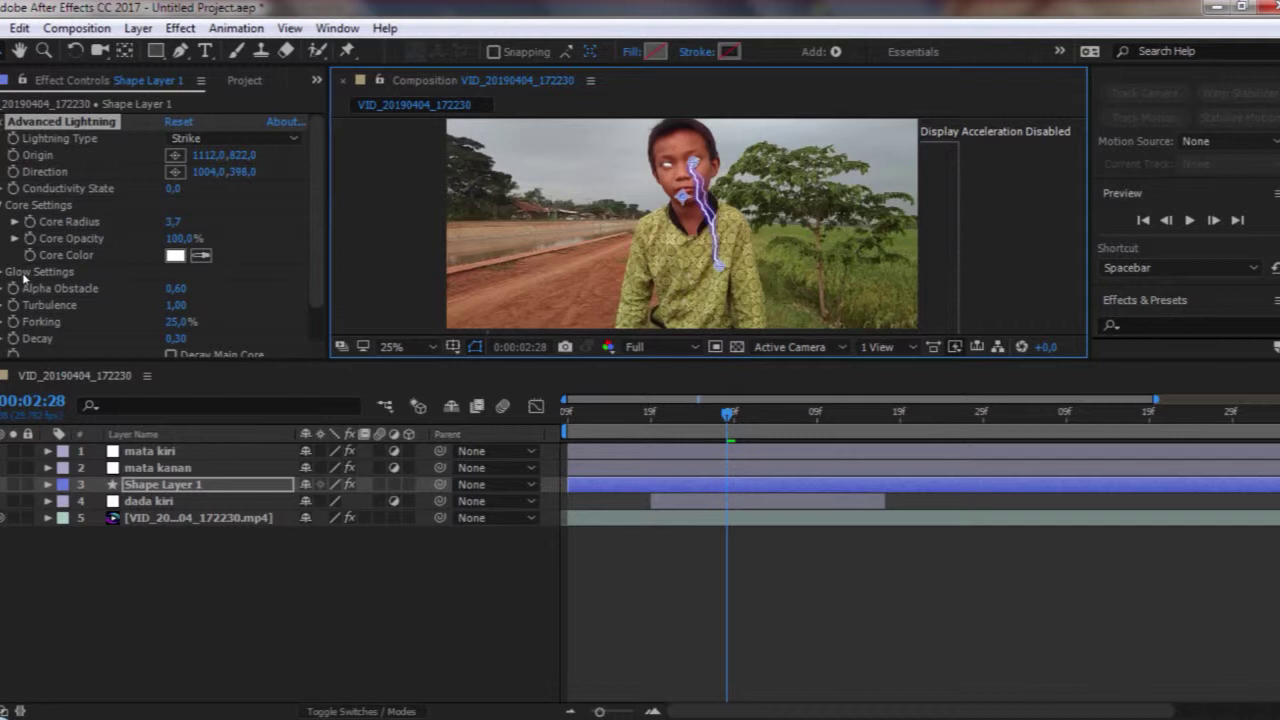
Set the lightning's Conductivity State to 8,6 and check the bolt between 0:00:02:22 and 0:00:02:27
left_click_drag(171, 189, 260, 202)
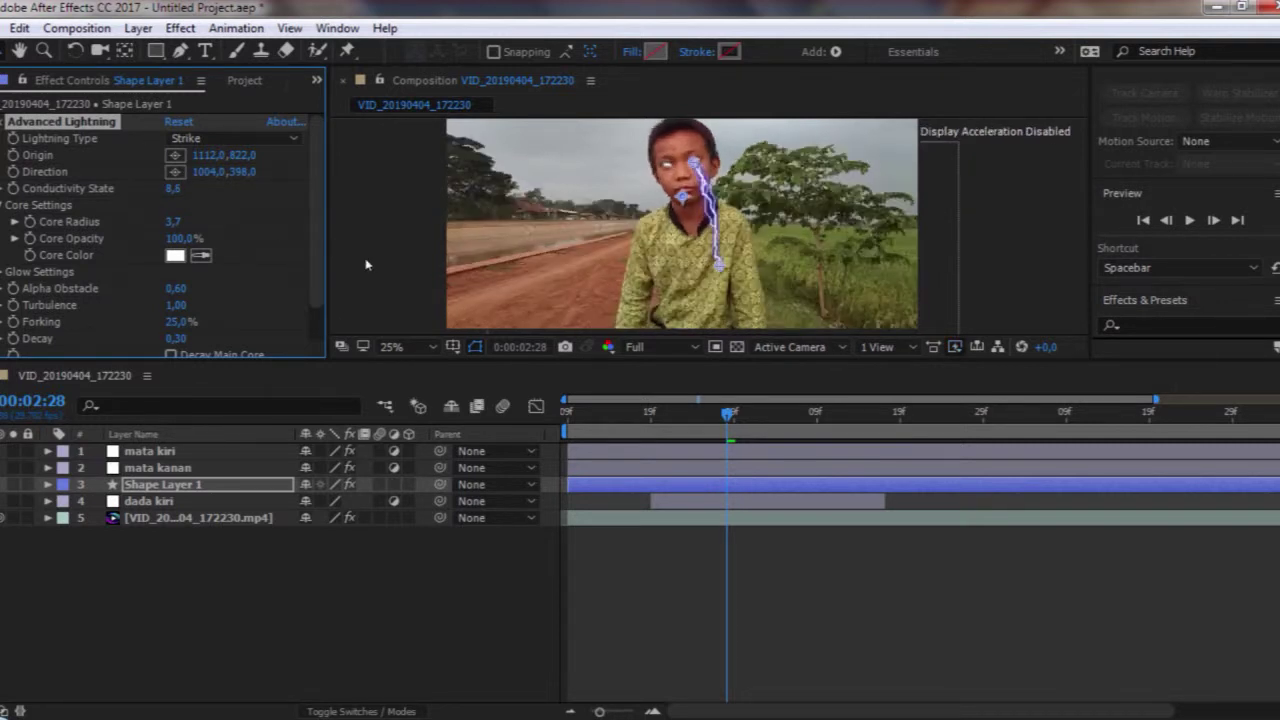
left_click_drag(727, 413, 676, 428)
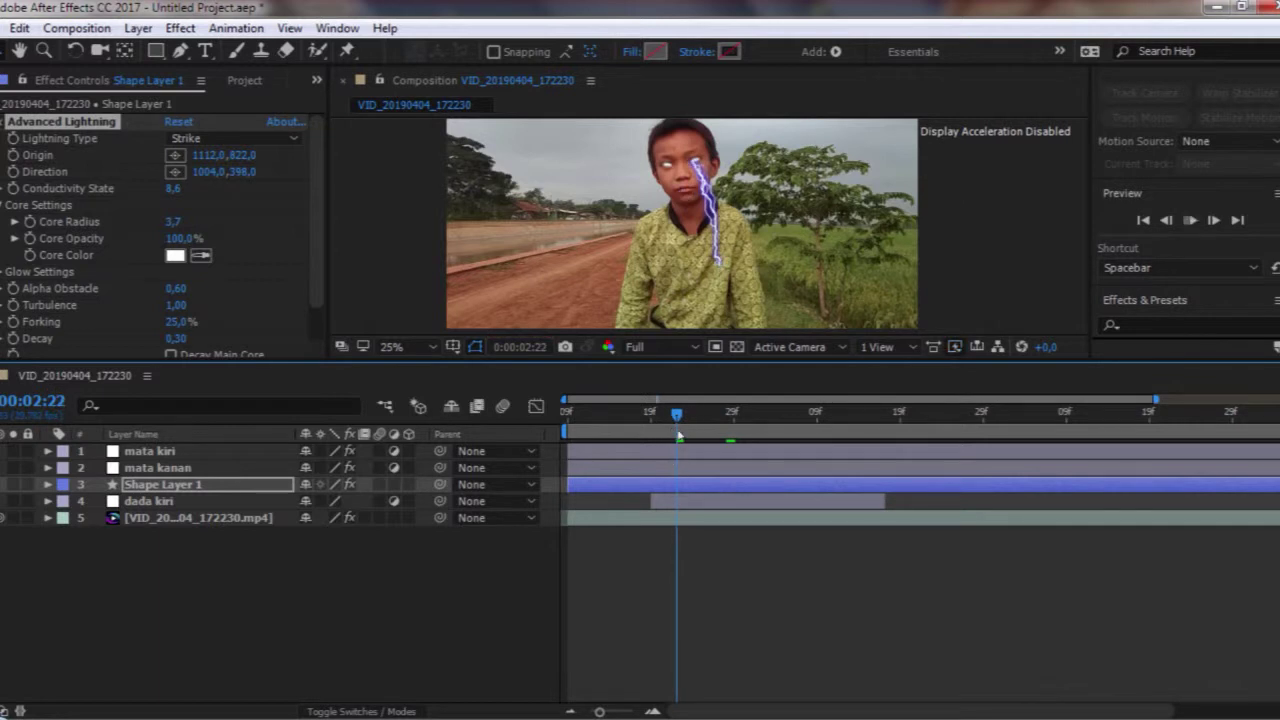
left_click_drag(677, 418, 718, 421)
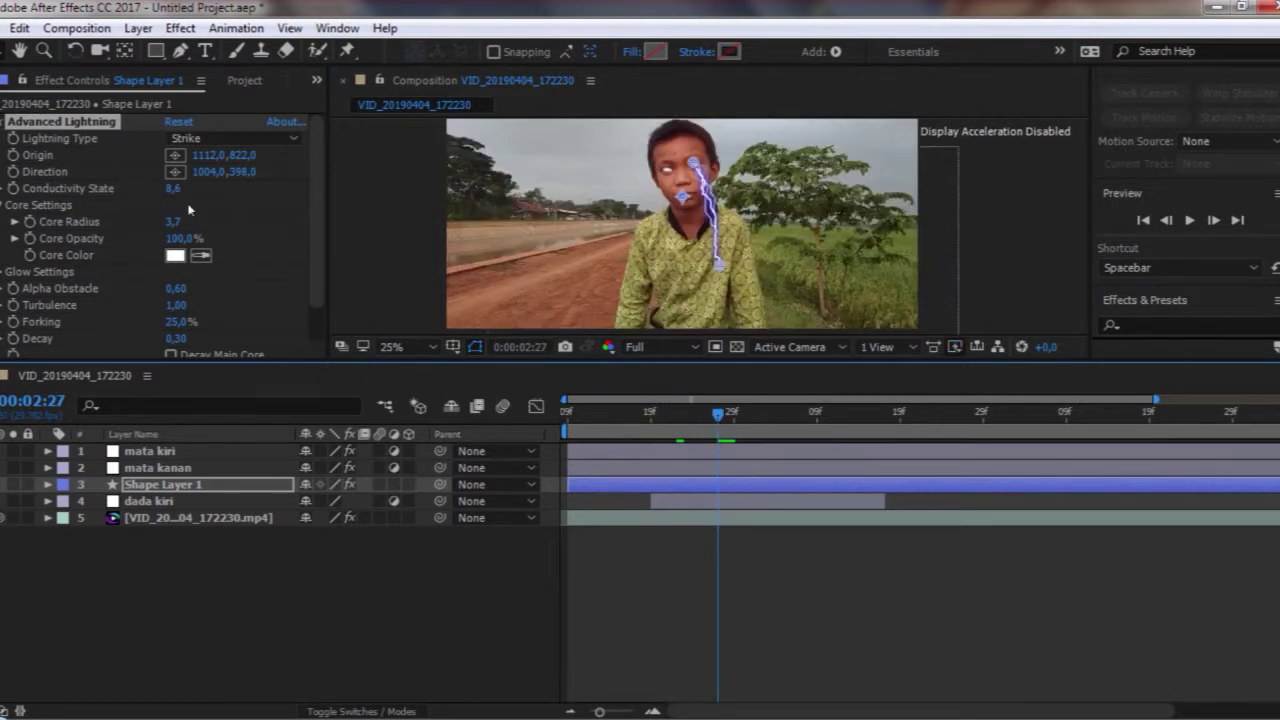
left_click_drag(172, 188, 160, 196)
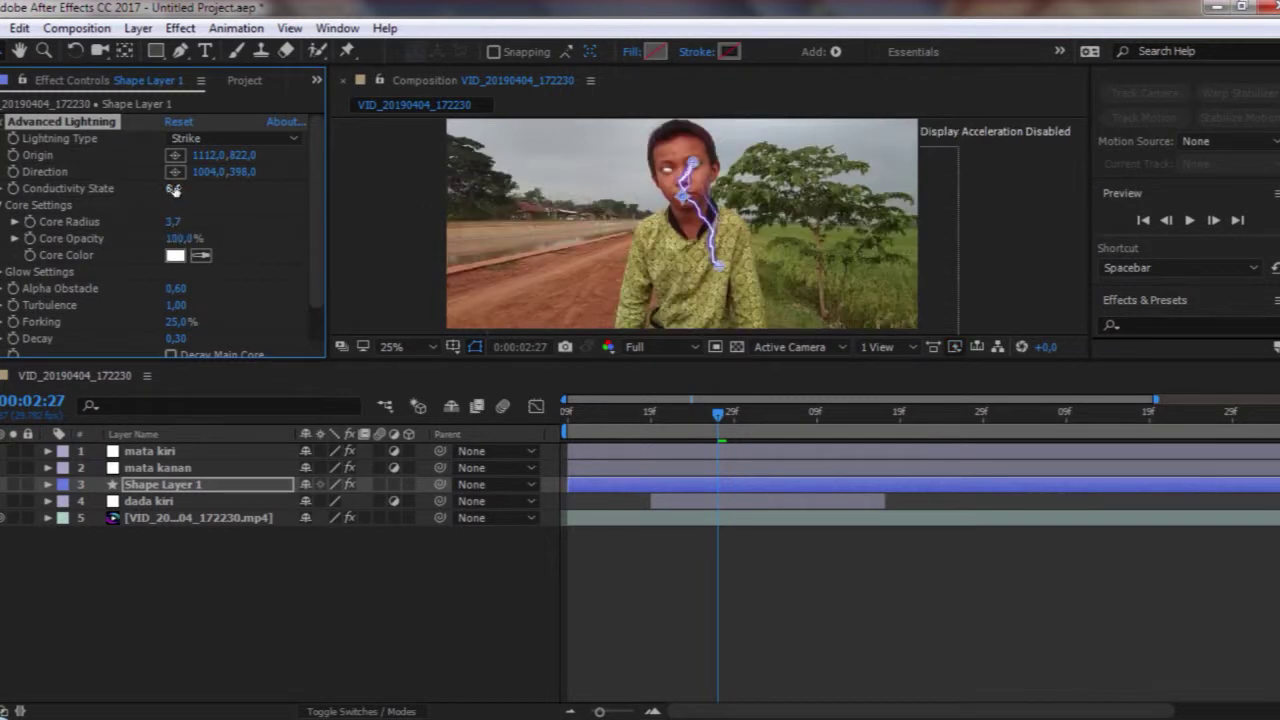
key("ctrl+z")
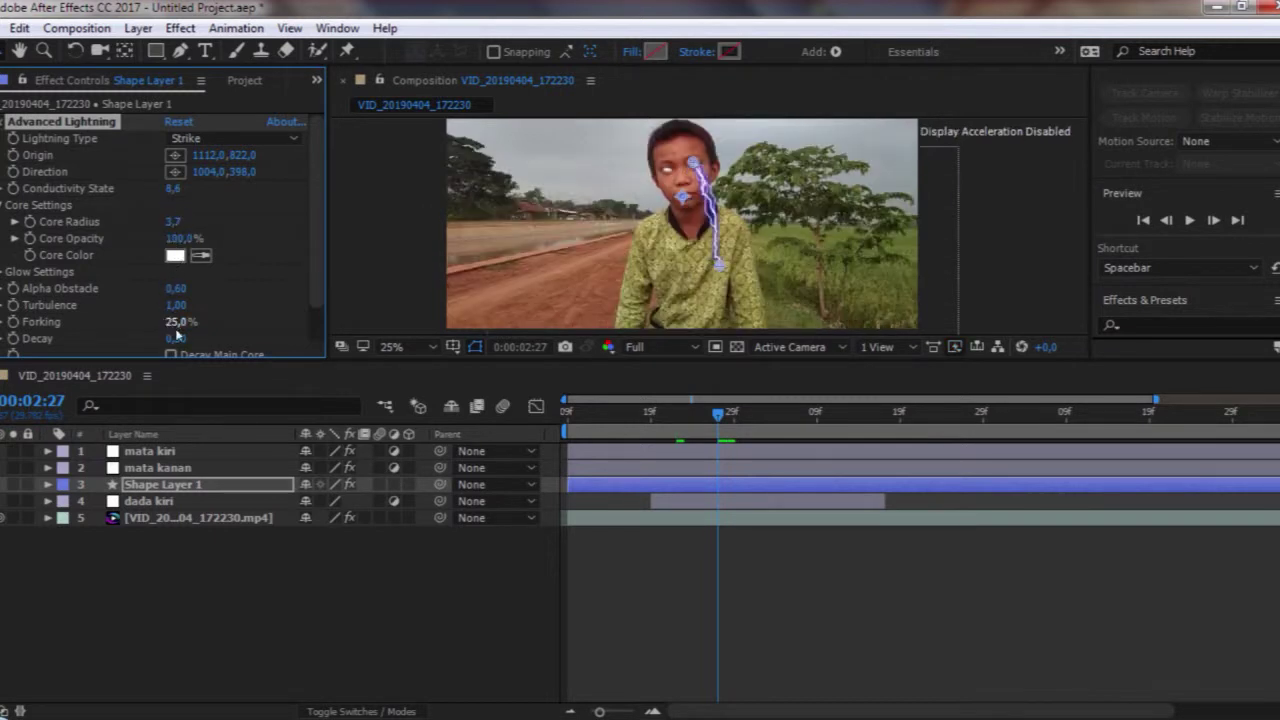
left_click_drag(311, 279, 313, 317)
scroll(309, 313, "up", 2)
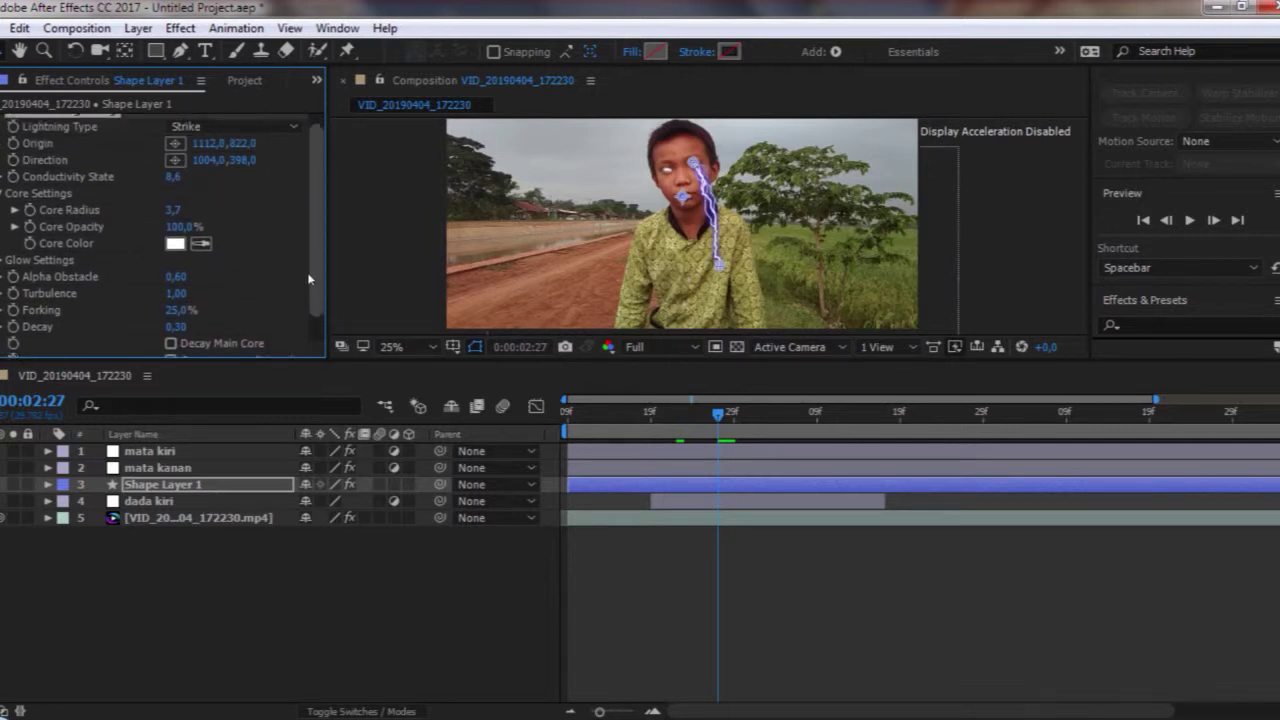
Move the lightning's direction point to 1012,0, 442,0 and add an expression to its Origin property on Shape Layer 1
left_click_drag(692, 163, 694, 174)
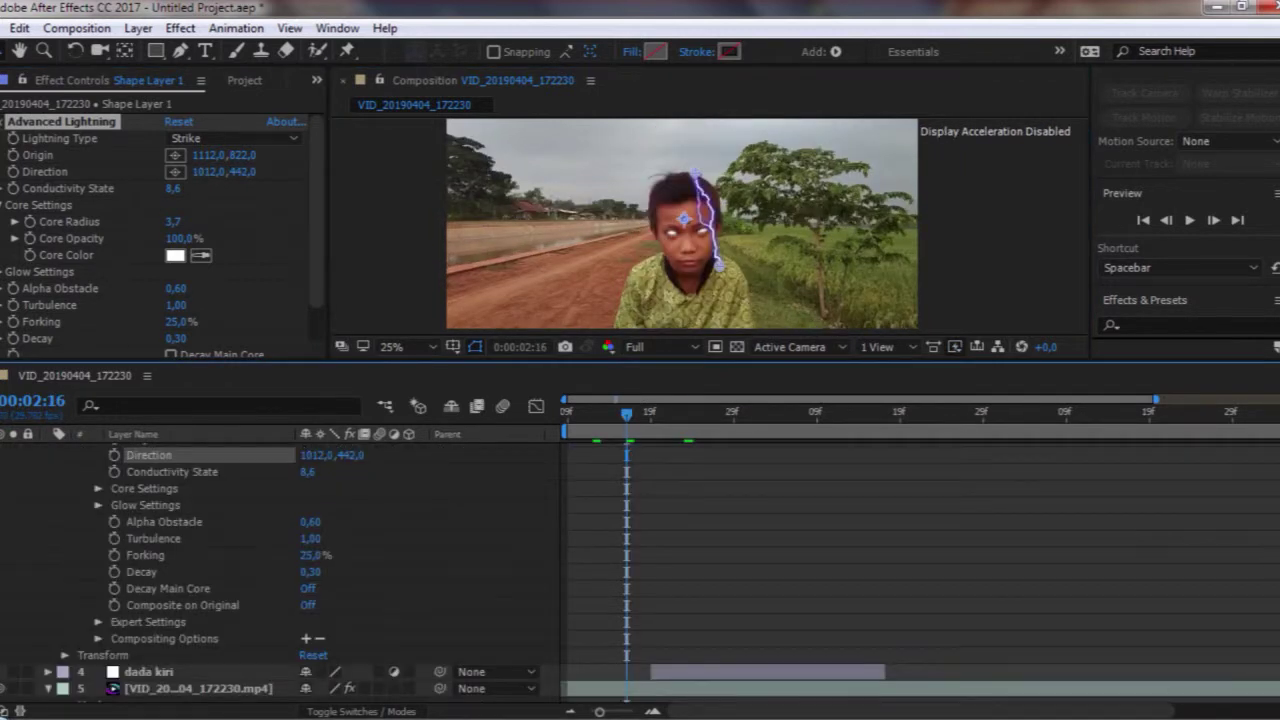
scroll(280, 560, "up", 5)
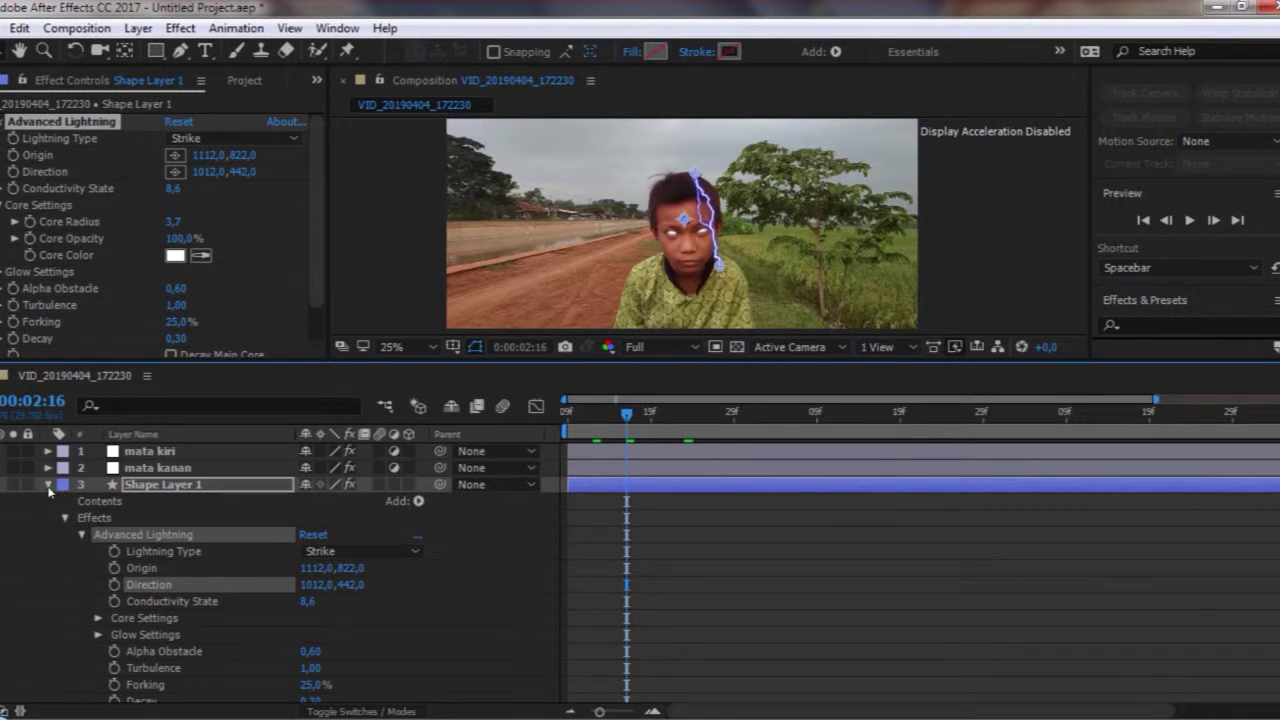
left_click(114, 568, "alt")
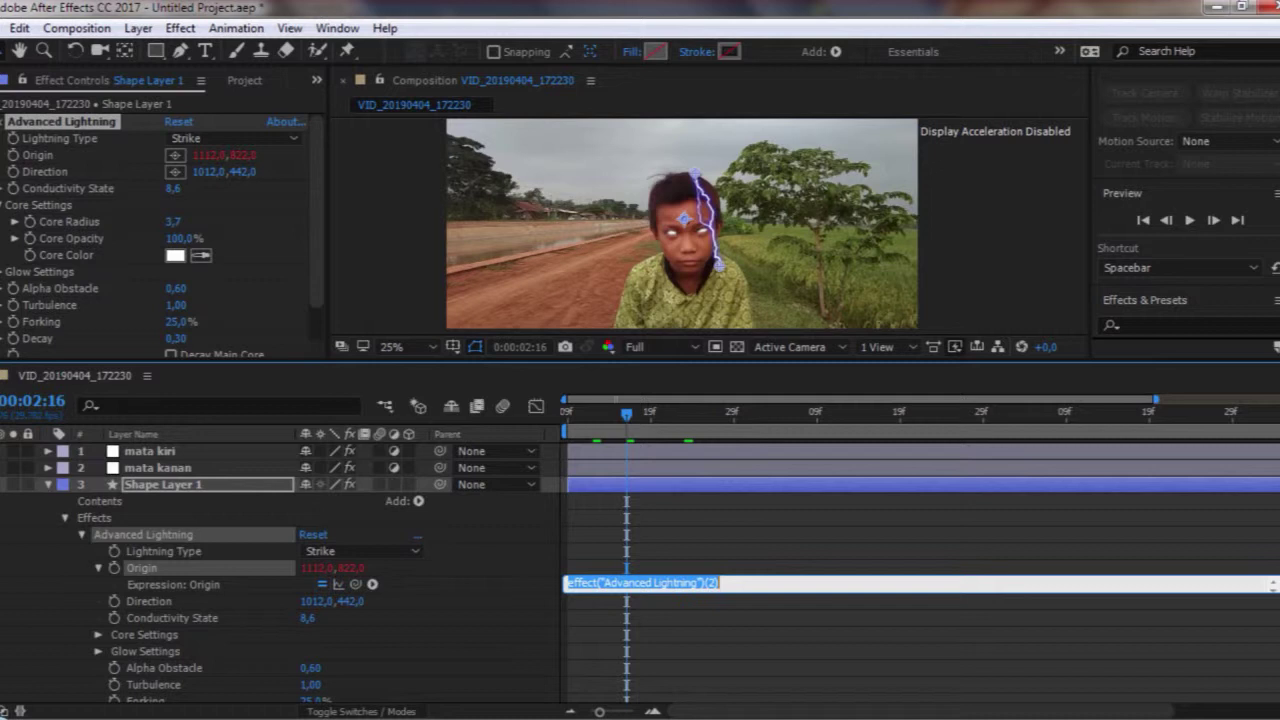
left_click(418, 567)
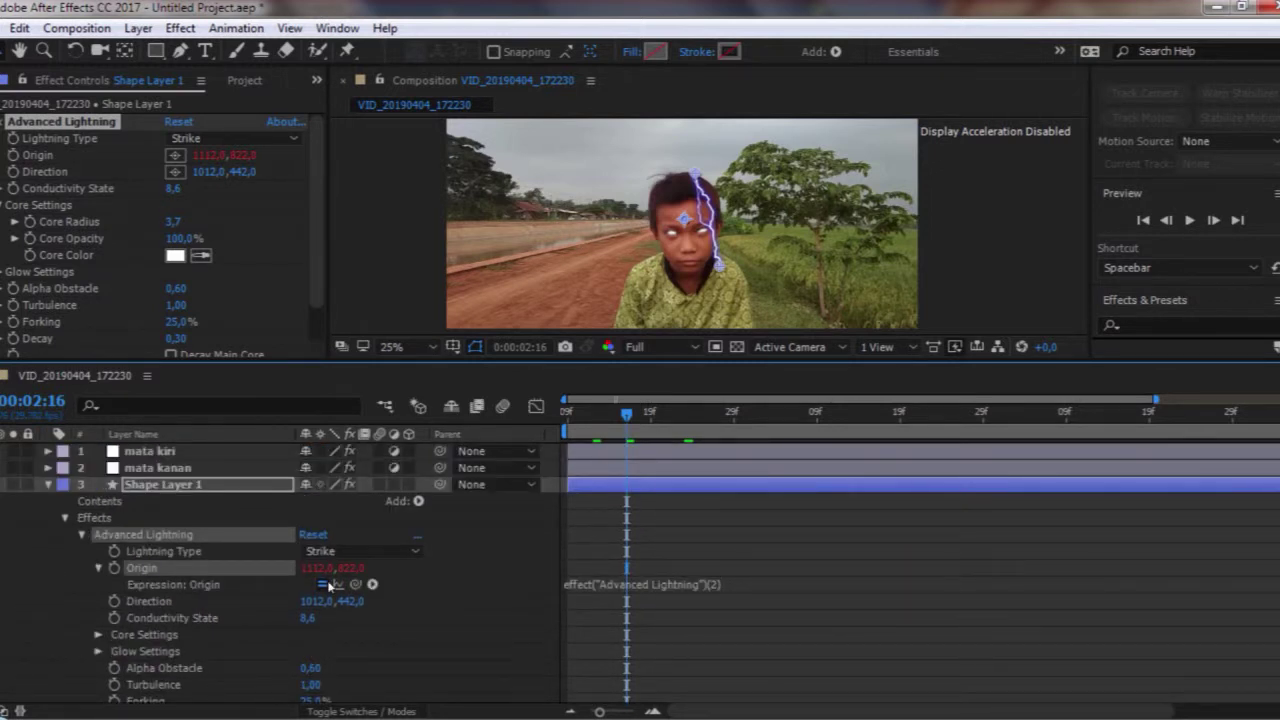
Try to link the lightning's Origin expression directly to the "dada kiri" layer
left_click_drag(341, 596, 157, 582)
left_click(458, 519)
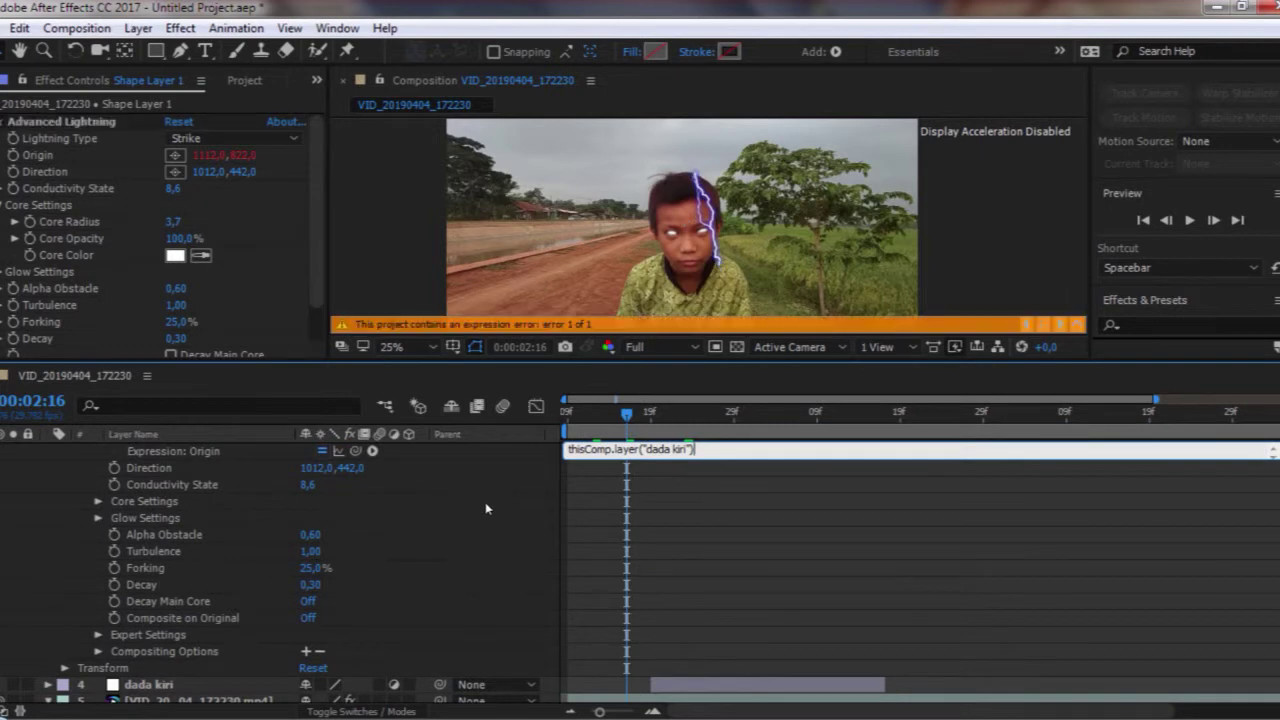
key("ctrl+z")
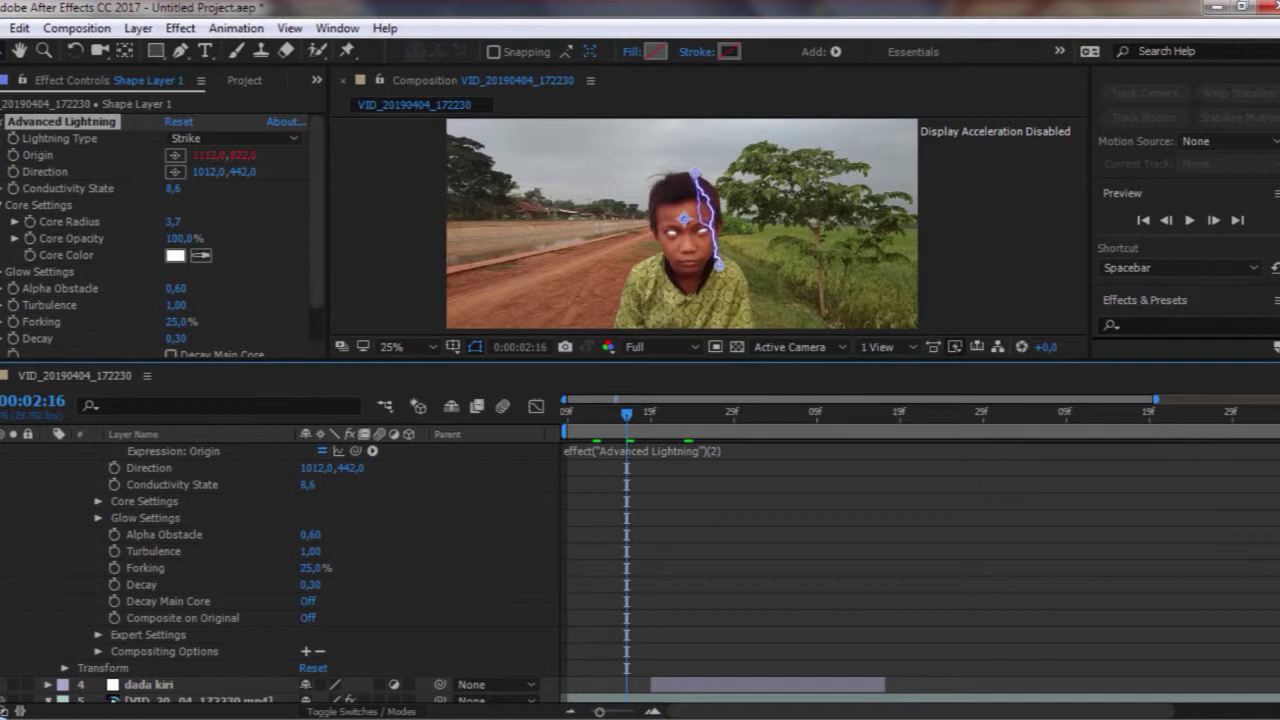
Reveal the Transform properties of "dada kiri" and link the lightning's Origin expression to that layer's Position
scroll(640, 573, "up", 3)
scroll(640, 573, "down", 4)
scroll(58, 614, "down", 2)
scroll(58, 614, "up", 1)
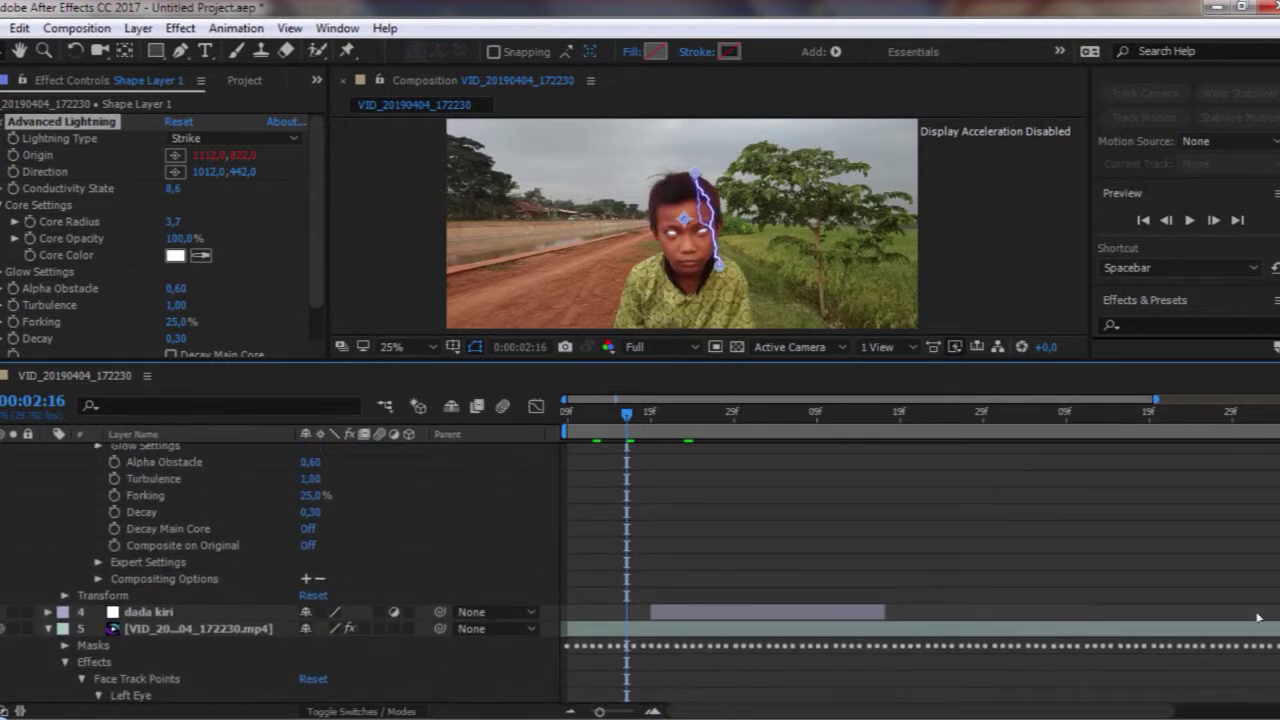
left_click(54, 613)
left_click(49, 612)
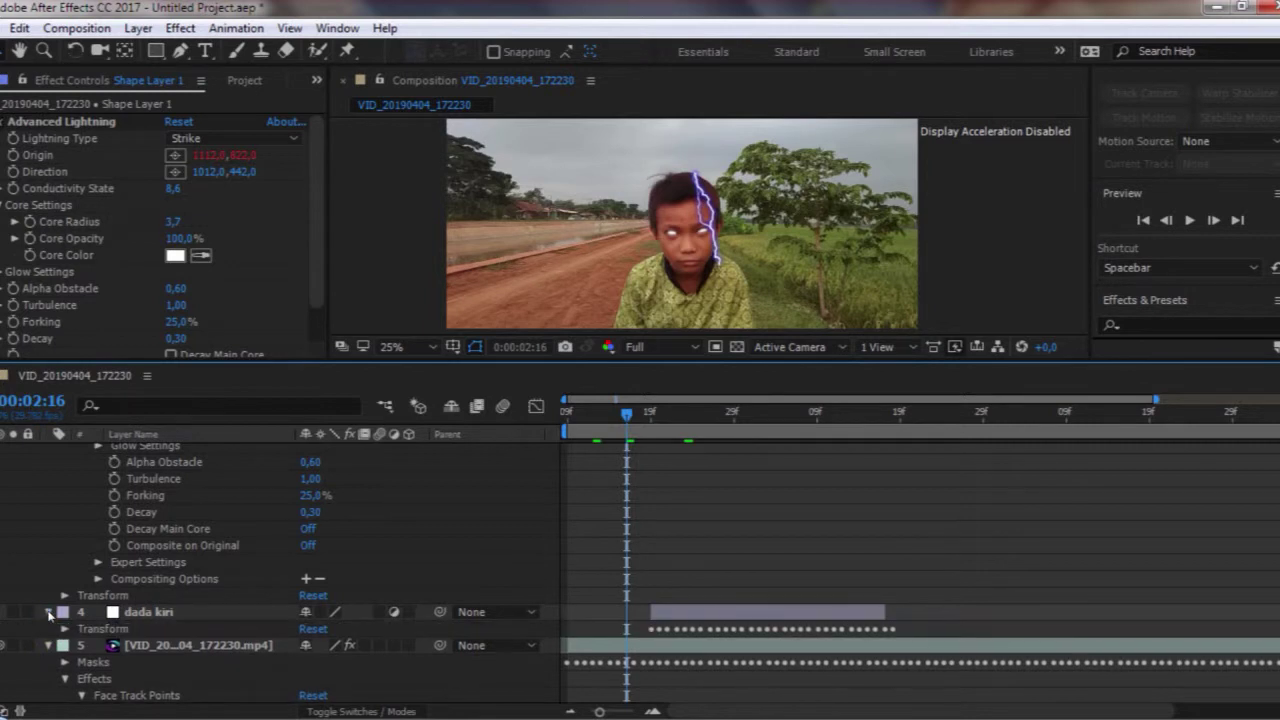
left_click(63, 629)
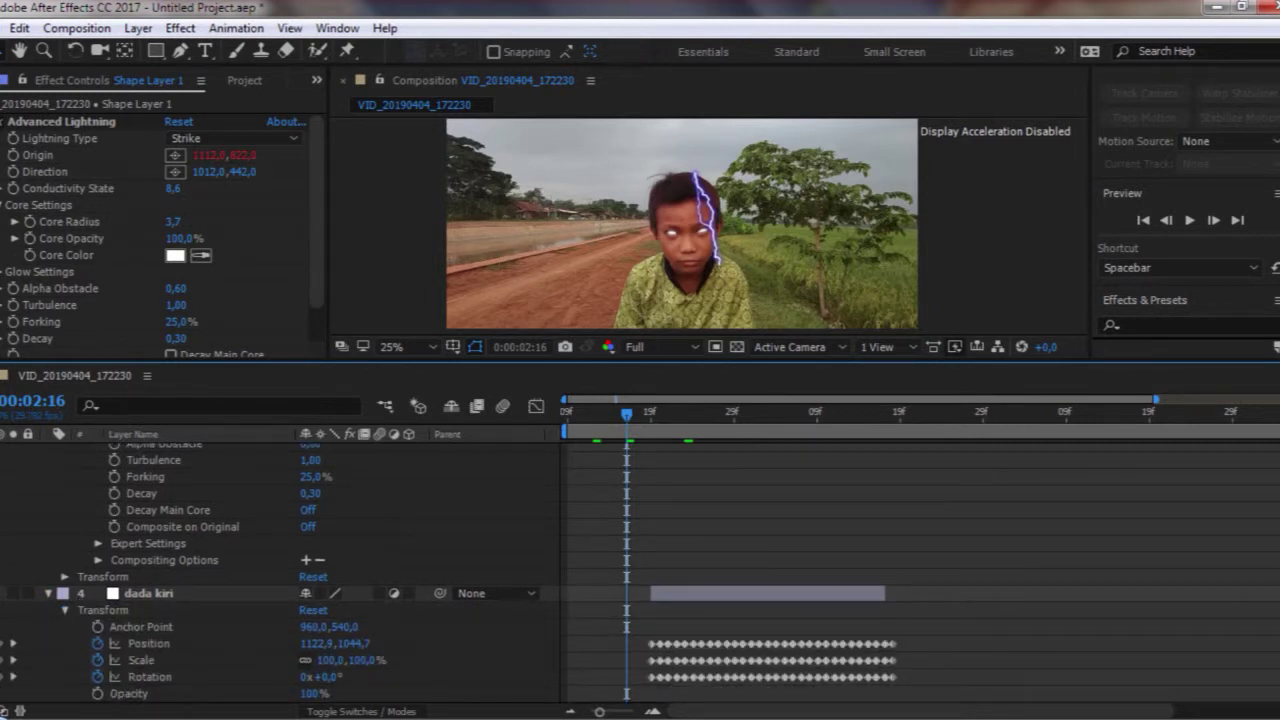
scroll(280, 570, "up", 5)
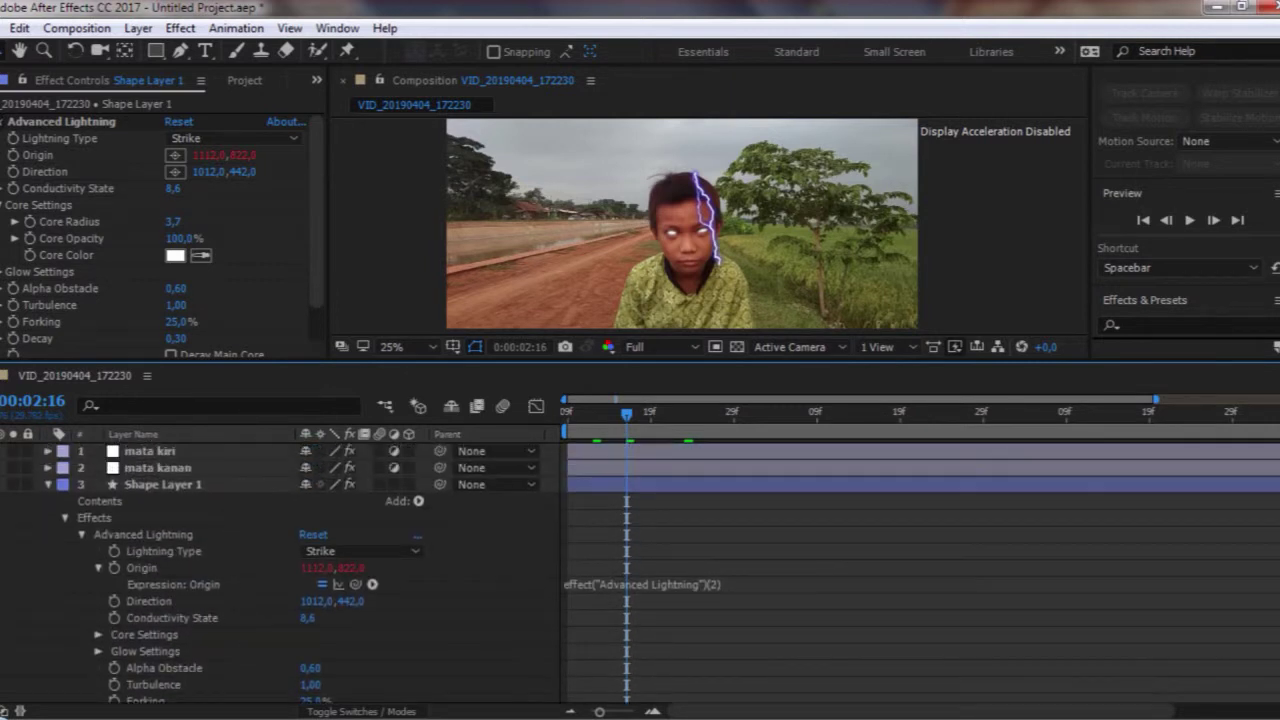
left_click_drag(358, 584, 151, 626)
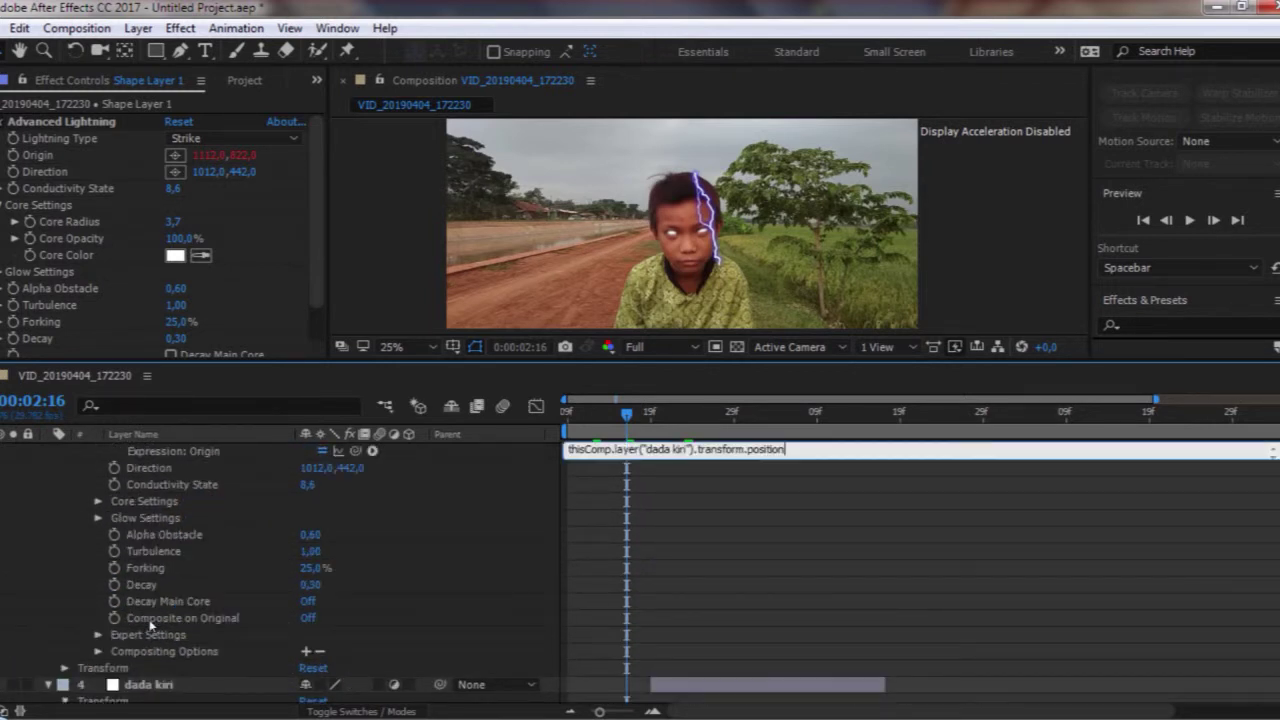
left_click(453, 577)
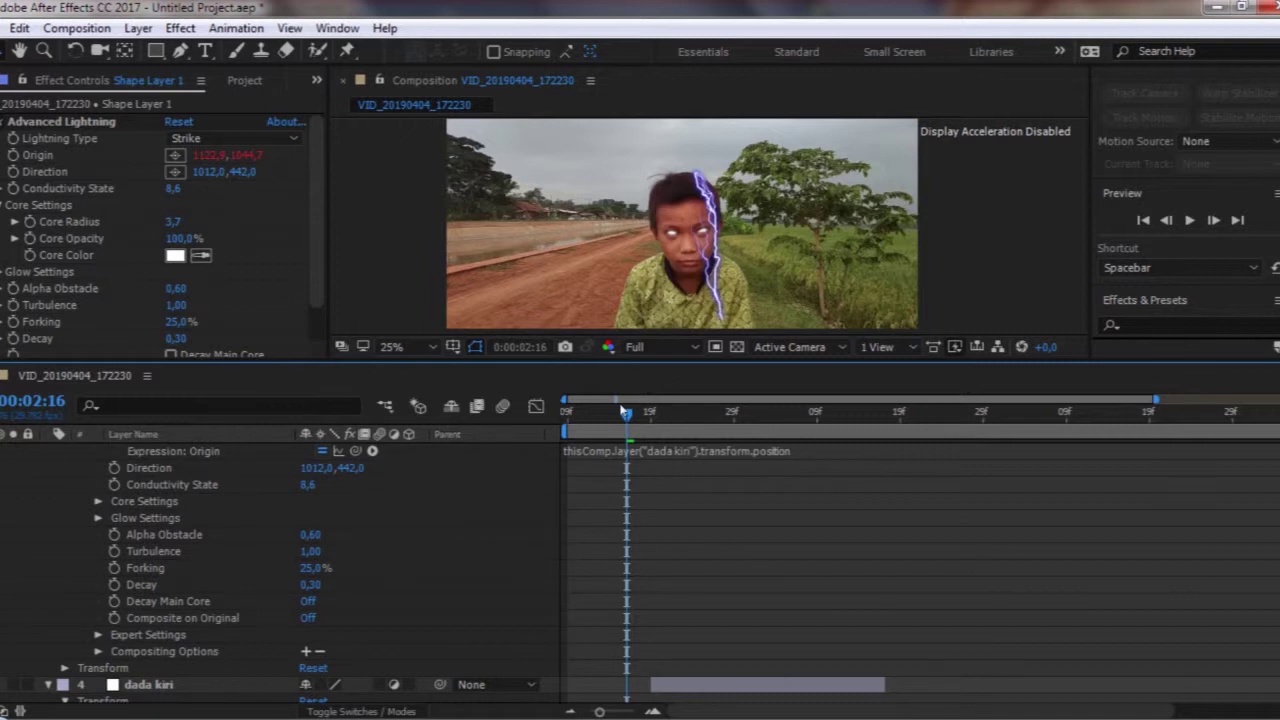
Move to 0:00:02:14 and collapse the properties of Shape Layer 1, "dada kiri" and the video layer
left_click_drag(626, 412, 610, 412)
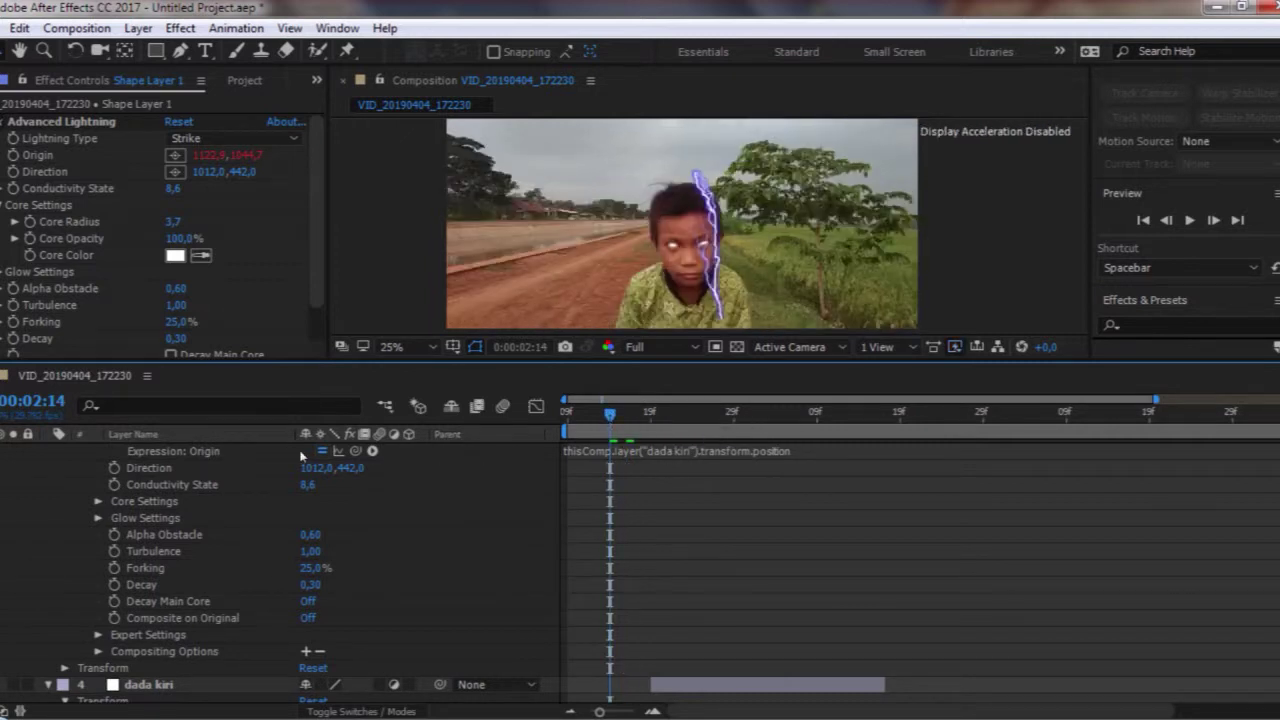
scroll(300, 570, "up", 4)
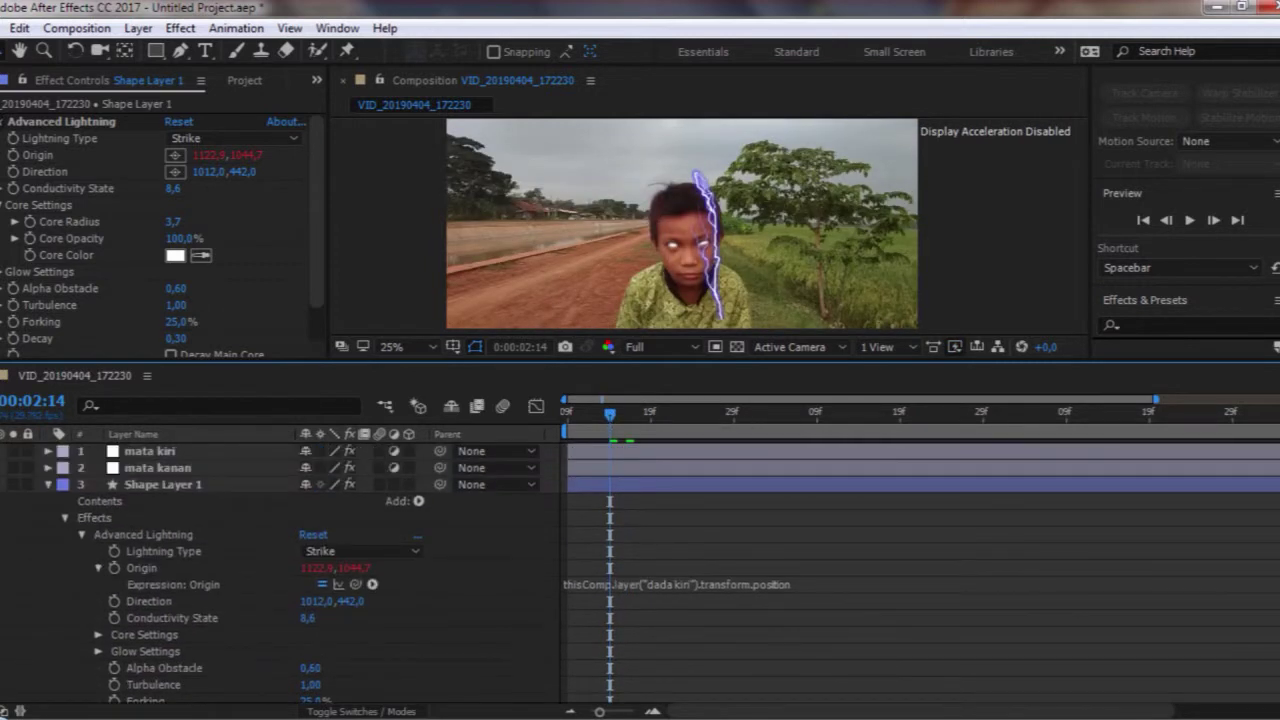
left_click(48, 486)
left_click(49, 500)
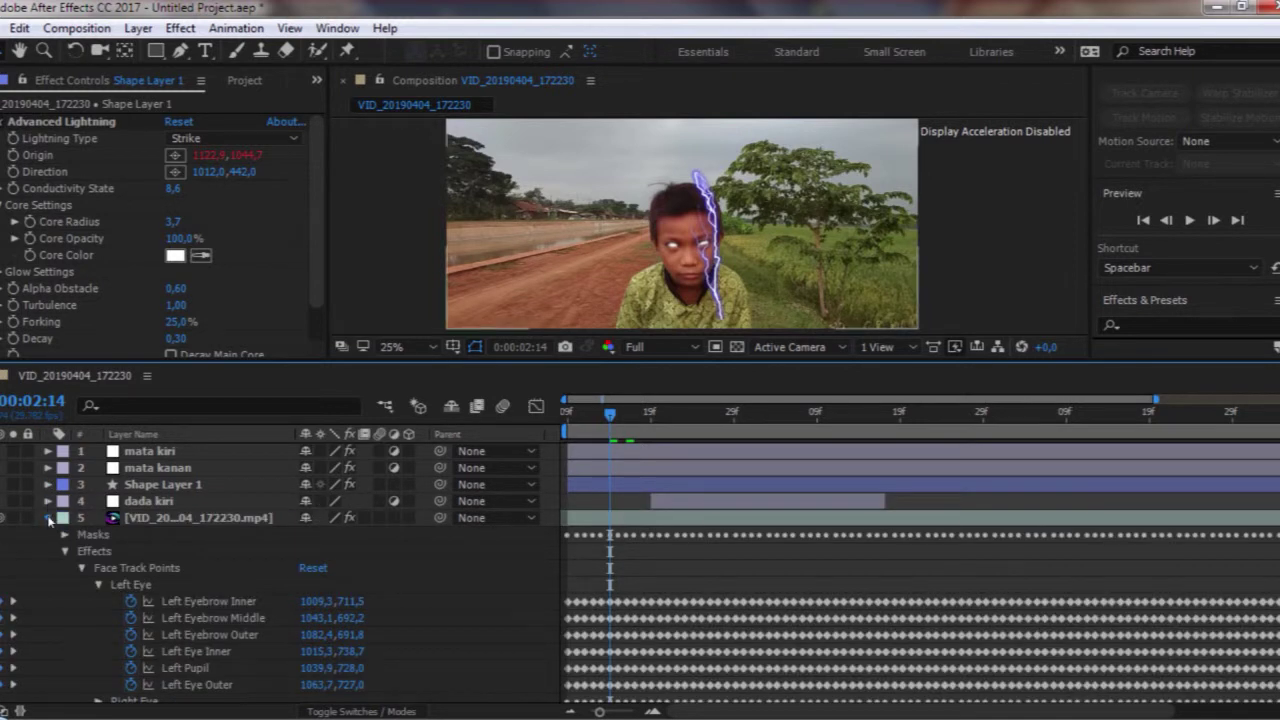
left_click(48, 517)
Go to 0:00:02:20 and set the composition's preview resolution to Third
left_click_drag(614, 418, 660, 418)
left_click(693, 348)
left_click(690, 440)
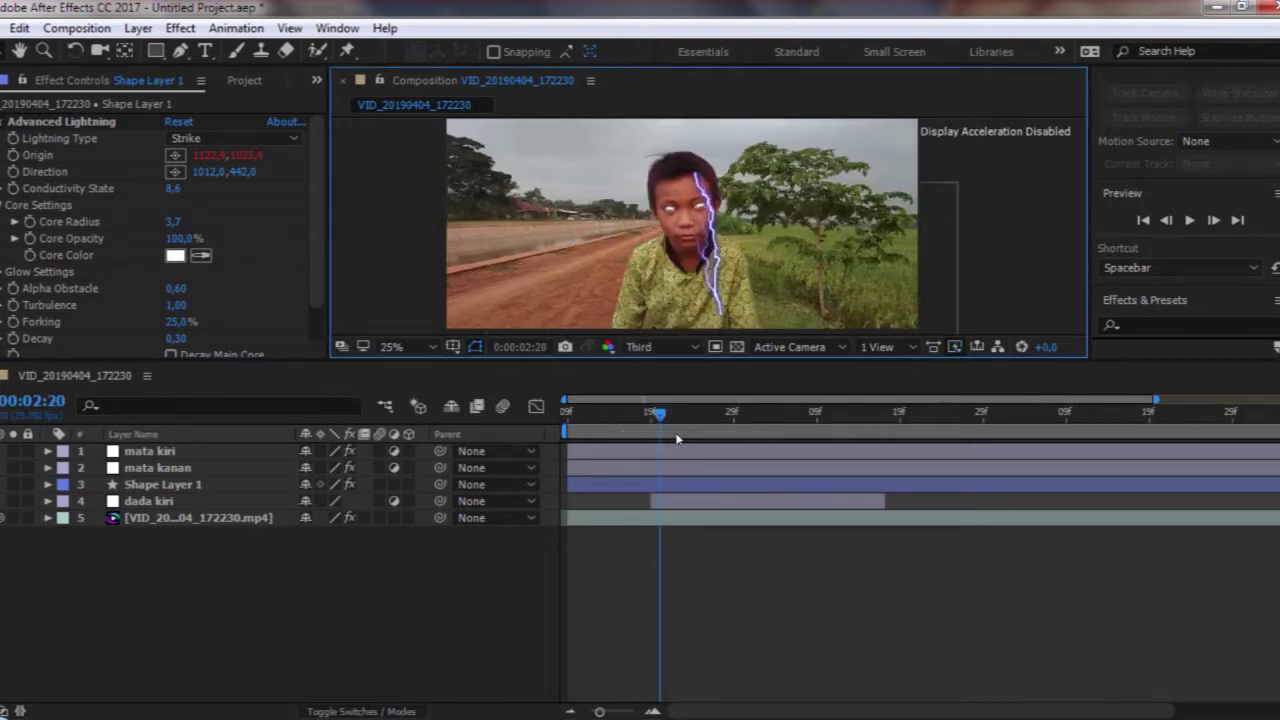
Trim Shape Layer 1 to start at 0:00:02:19 and end together with the "dada kiri" layer
left_click_drag(657, 420, 643, 509)
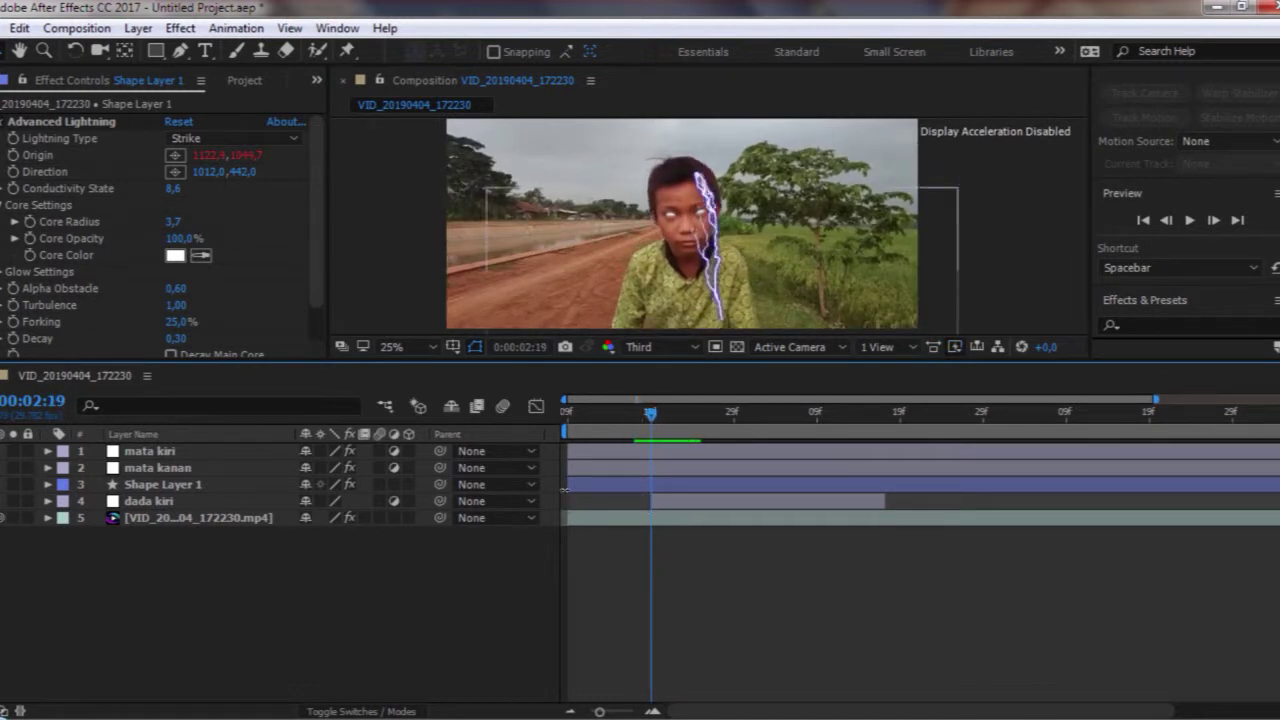
left_click_drag(571, 487, 617, 498)
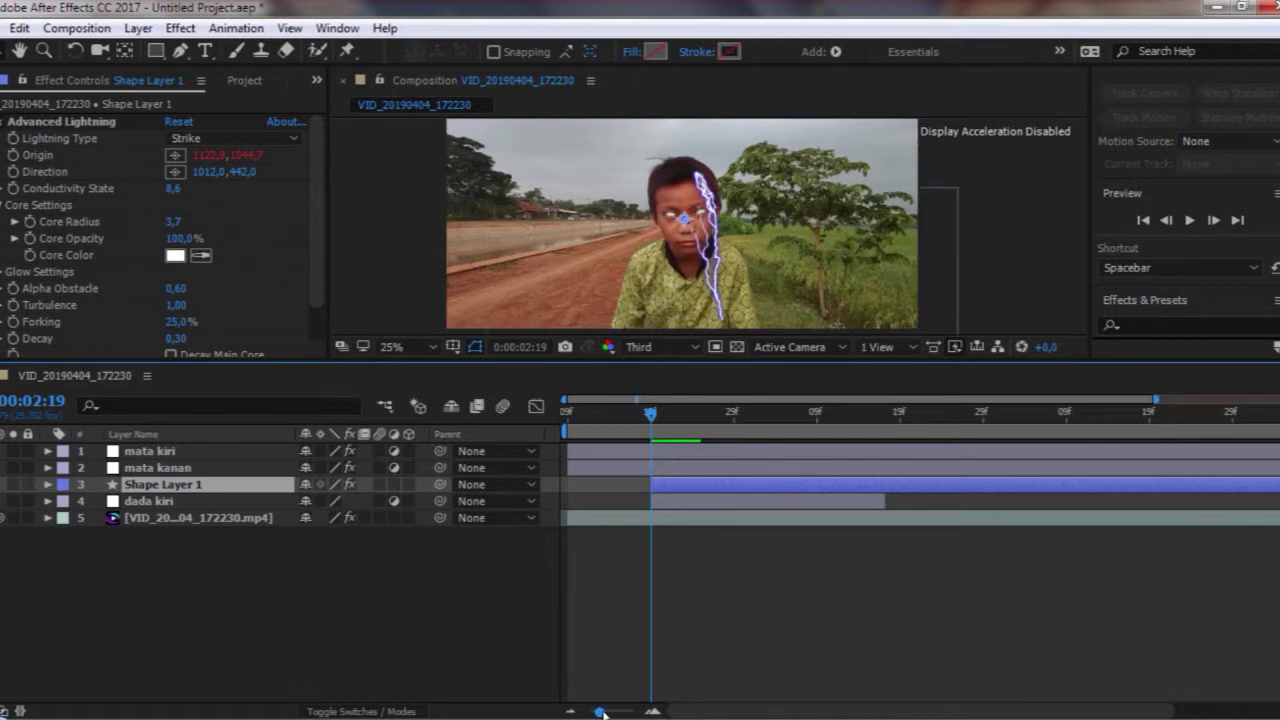
left_click_drag(604, 714, 582, 714)
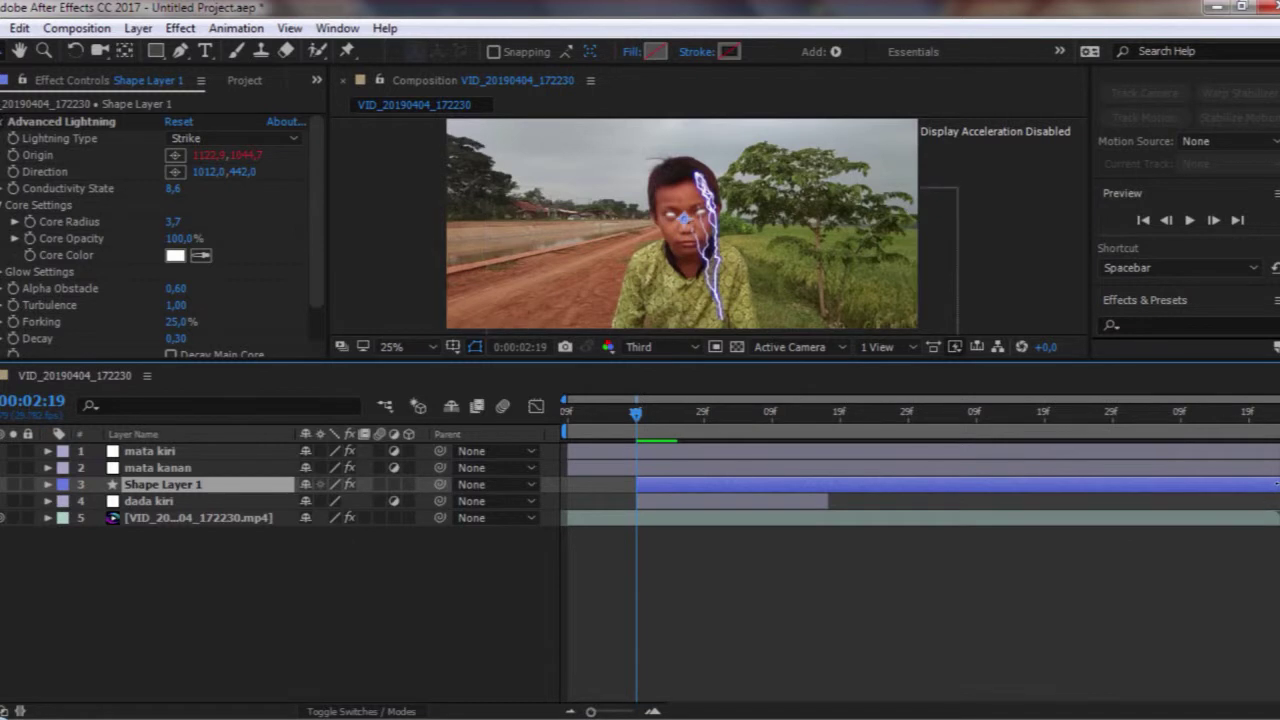
left_click_drag(1223, 494, 843, 560)
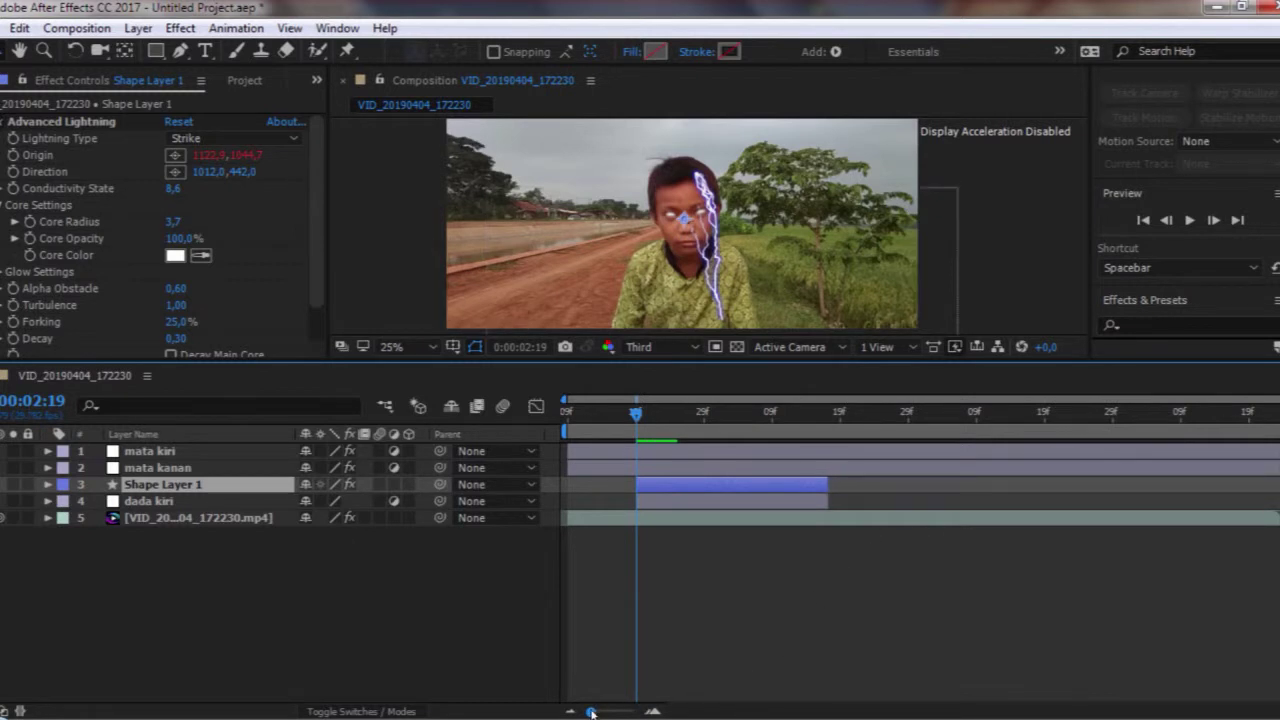
At 0:00:02:19, place the lightning's Direction point on its chest origin at 1122, 1046 and enable keyframing for Direction
left_click_drag(634, 428, 629, 502)
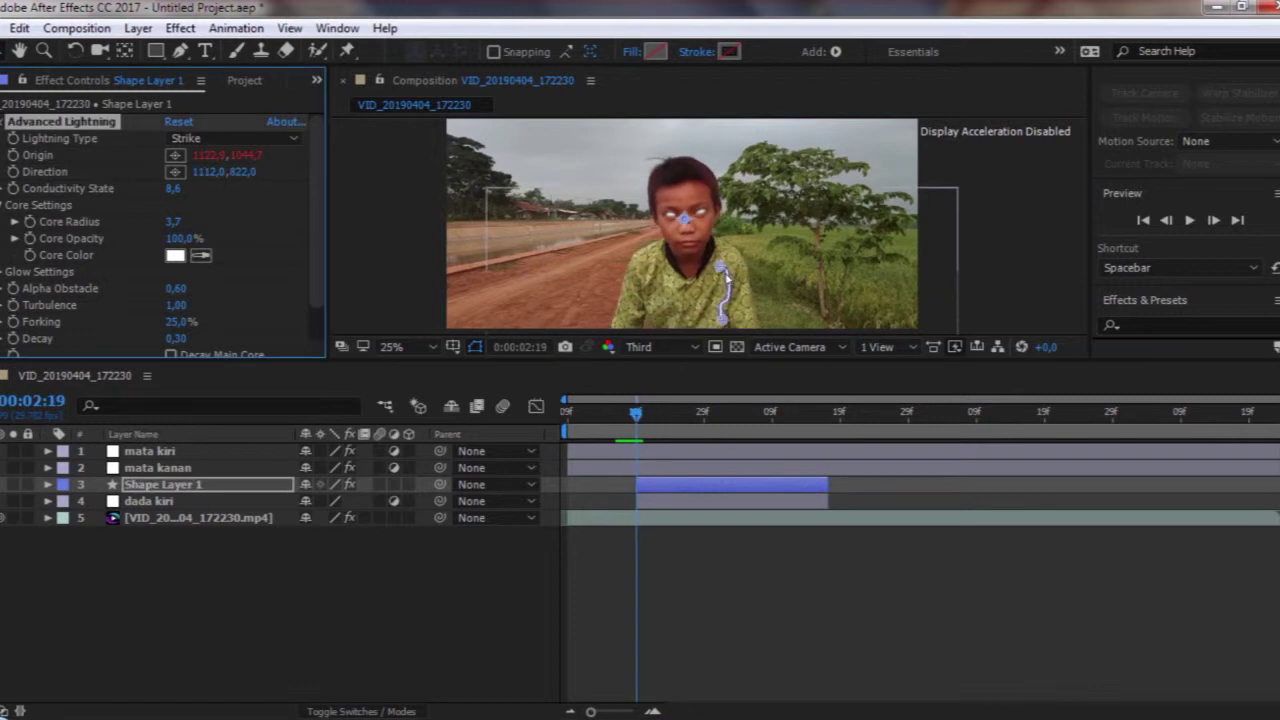
scroll(730, 279, "up", 2)
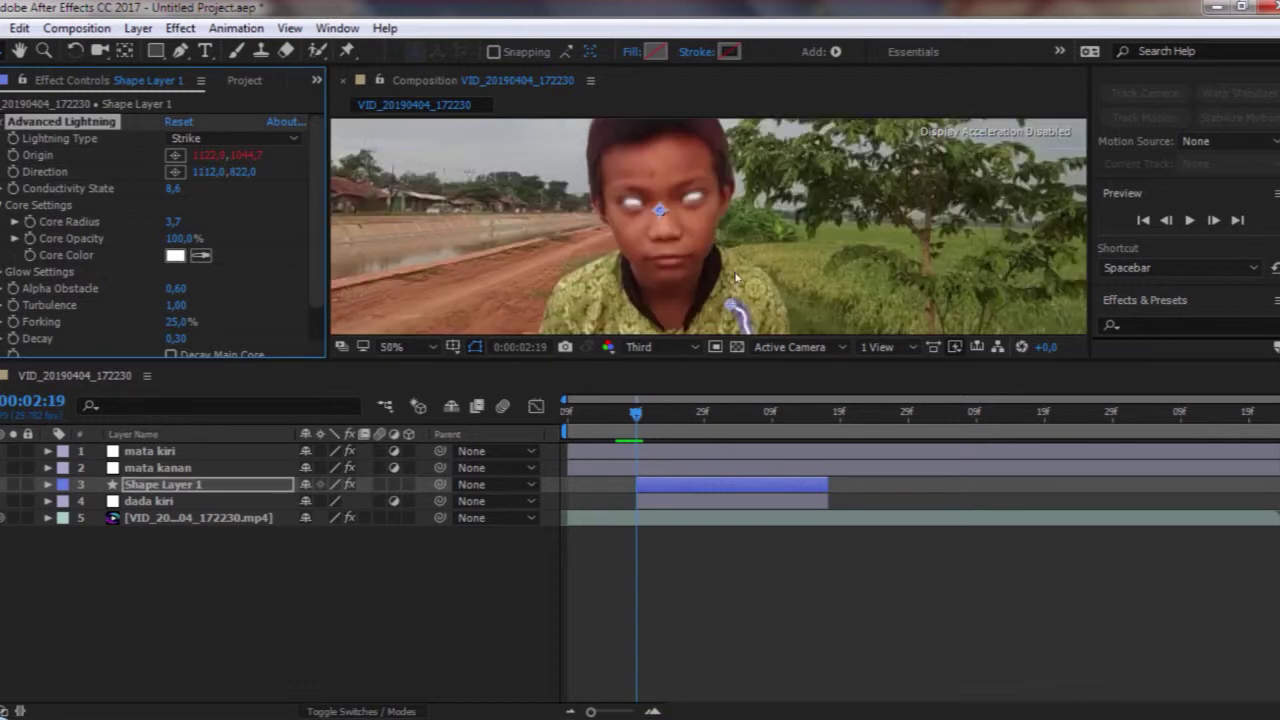
left_click_drag(760, 300, 753, 225)
scroll(773, 228, "up", 1)
scroll(750, 223, "up", 1)
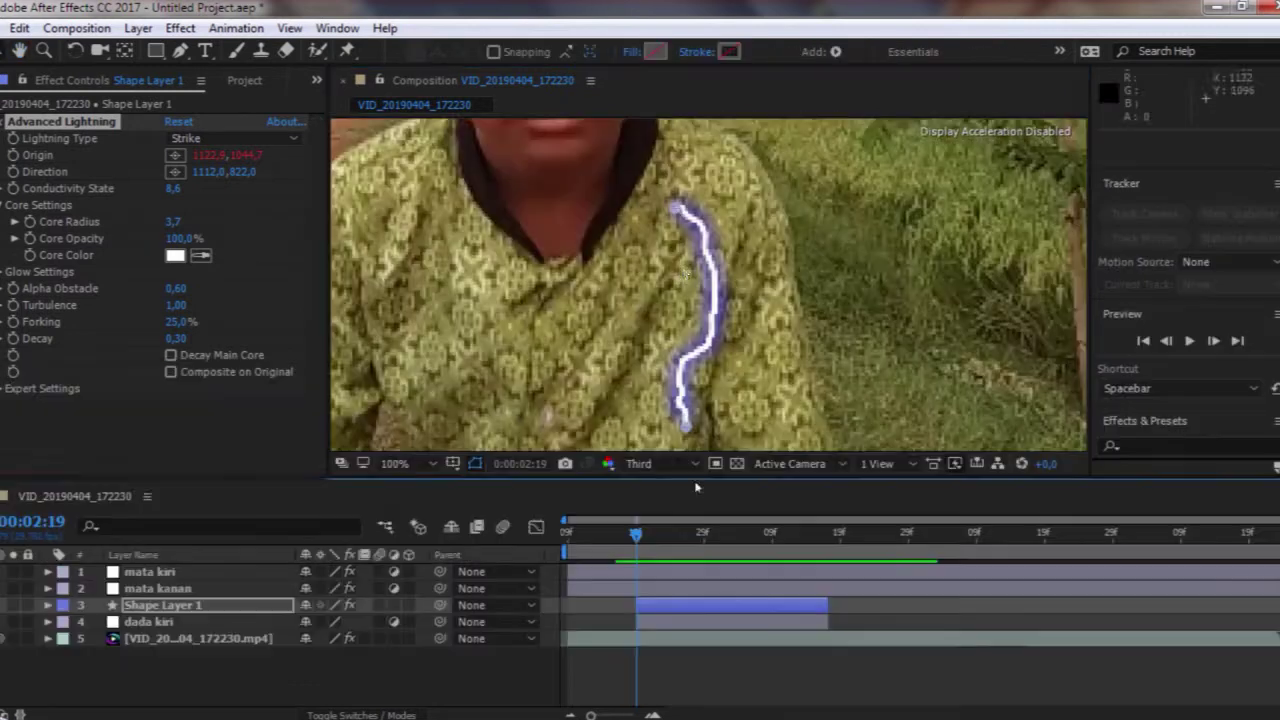
left_click_drag(697, 486, 697, 491)
left_click_drag(677, 210, 690, 417)
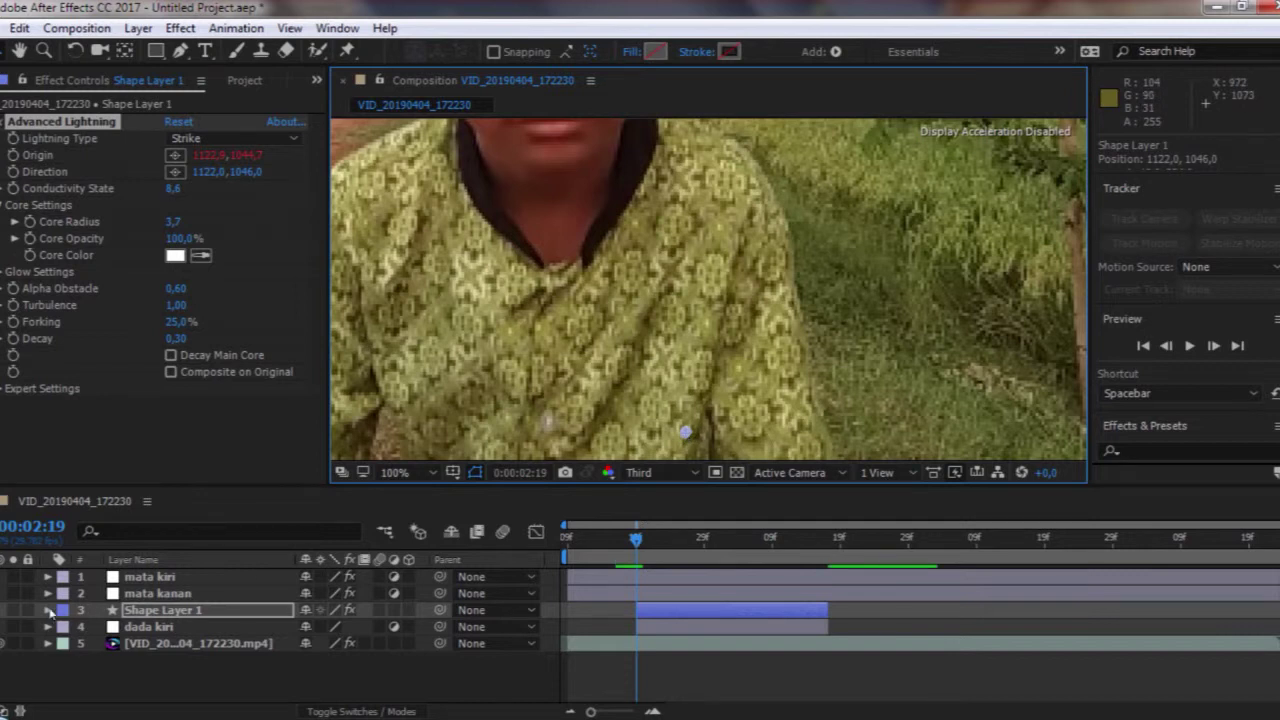
left_click(13, 171)
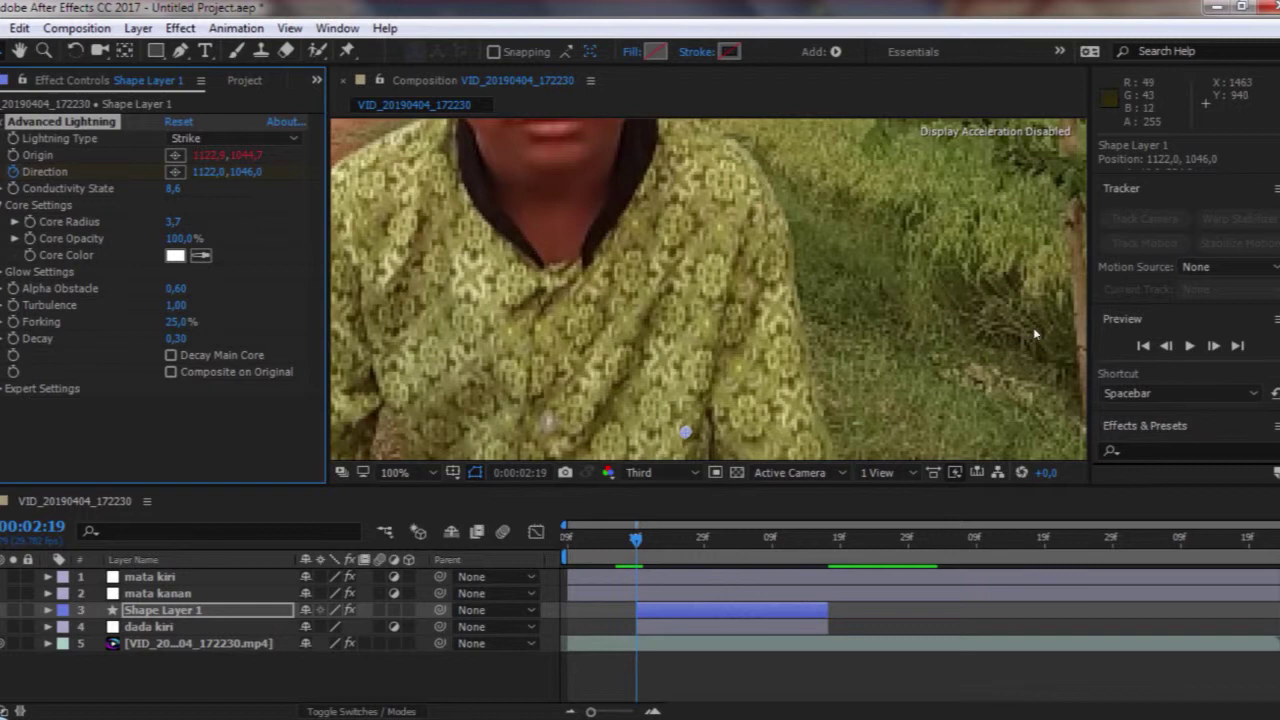
Keyframe the lightning's Direction at 1108, 930 on 0:00:02:20 and at 1099, 817 on 0:00:02:22
left_click(1213, 345)
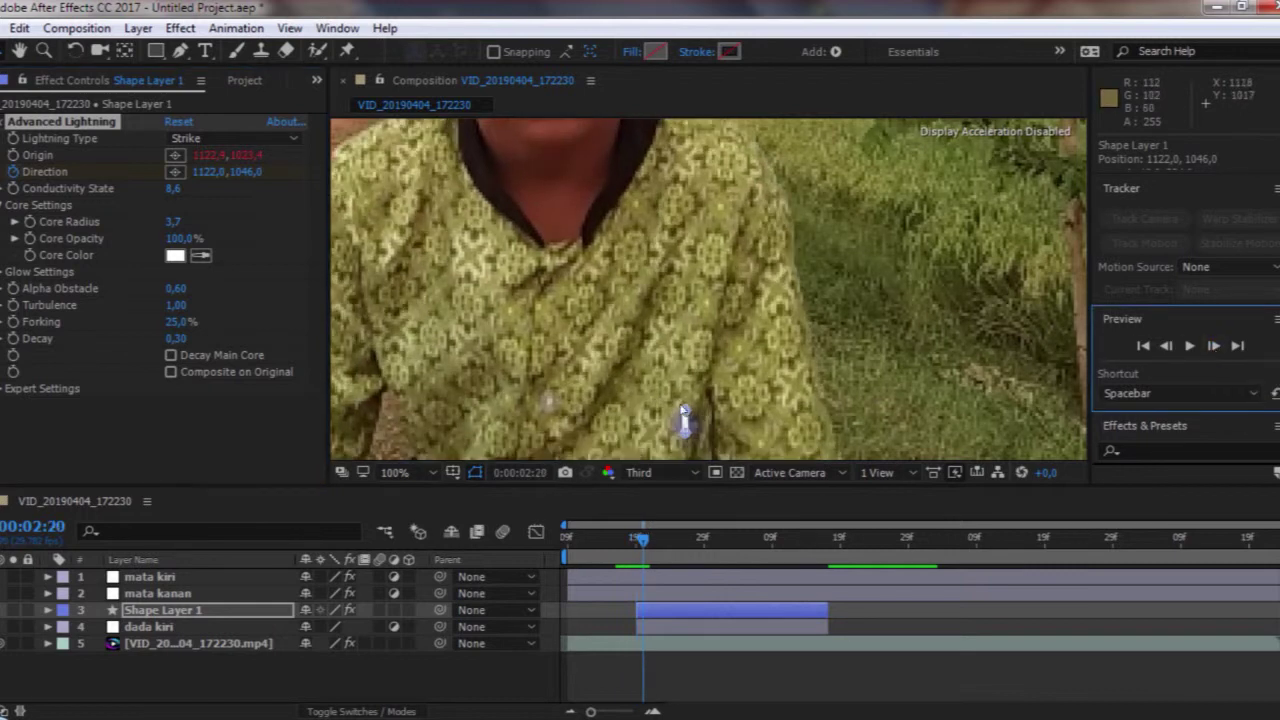
left_click(675, 383)
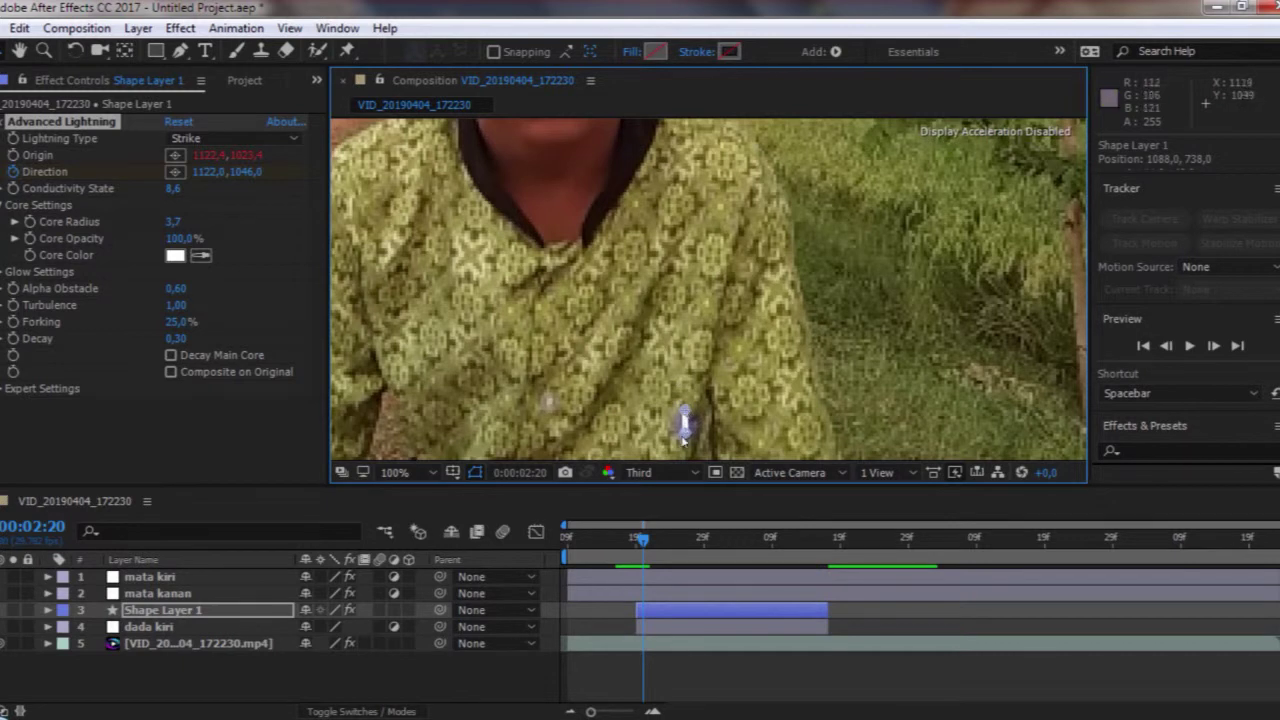
left_click_drag(684, 425, 672, 311)
left_click(1214, 345)
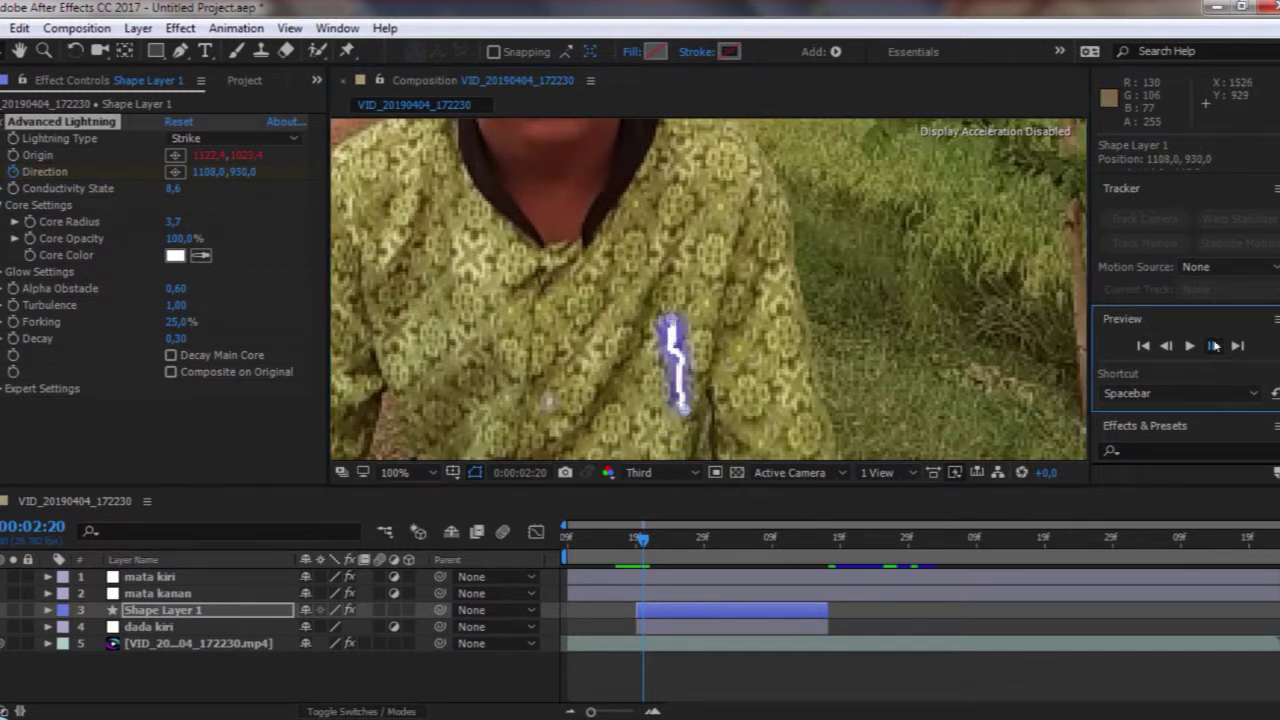
left_click(1214, 345)
left_click_drag(673, 318, 664, 205)
key("space")
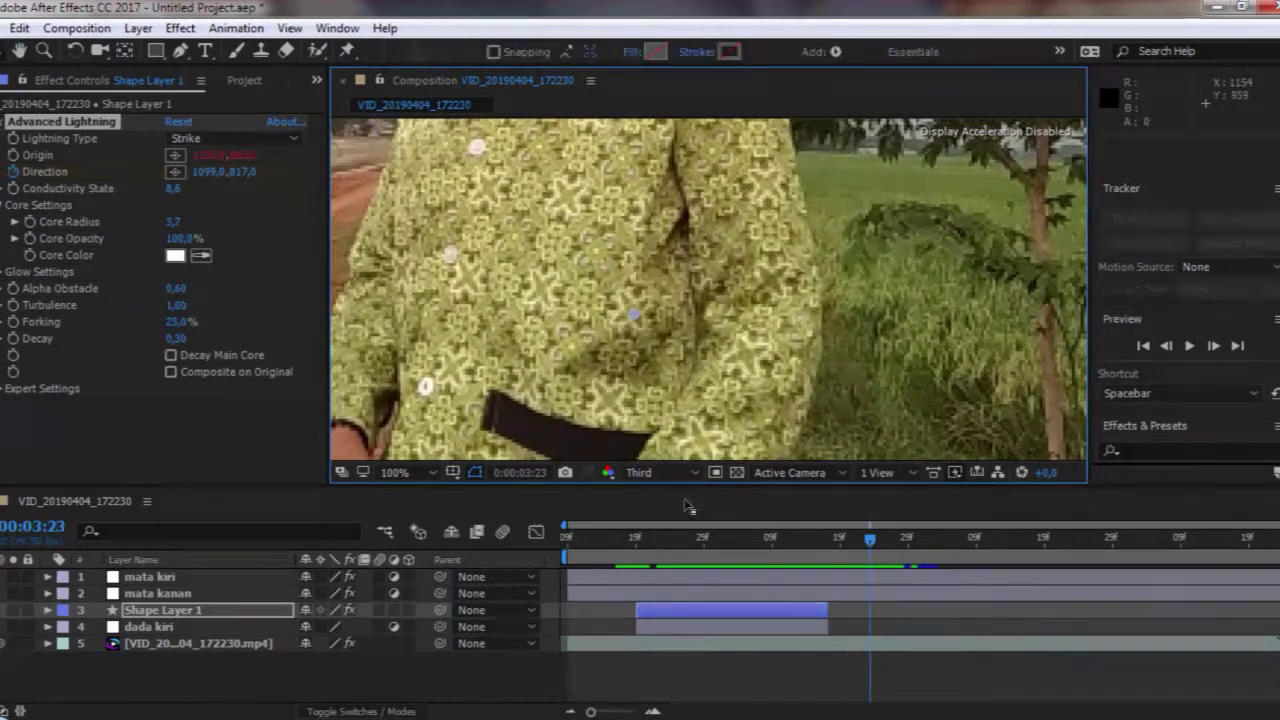
Reveal the effect properties of Shape Layer 1 and keyframe Direction at 1073, 671 between 0:00:02:22 and 0:00:03:00
left_click(48, 610)
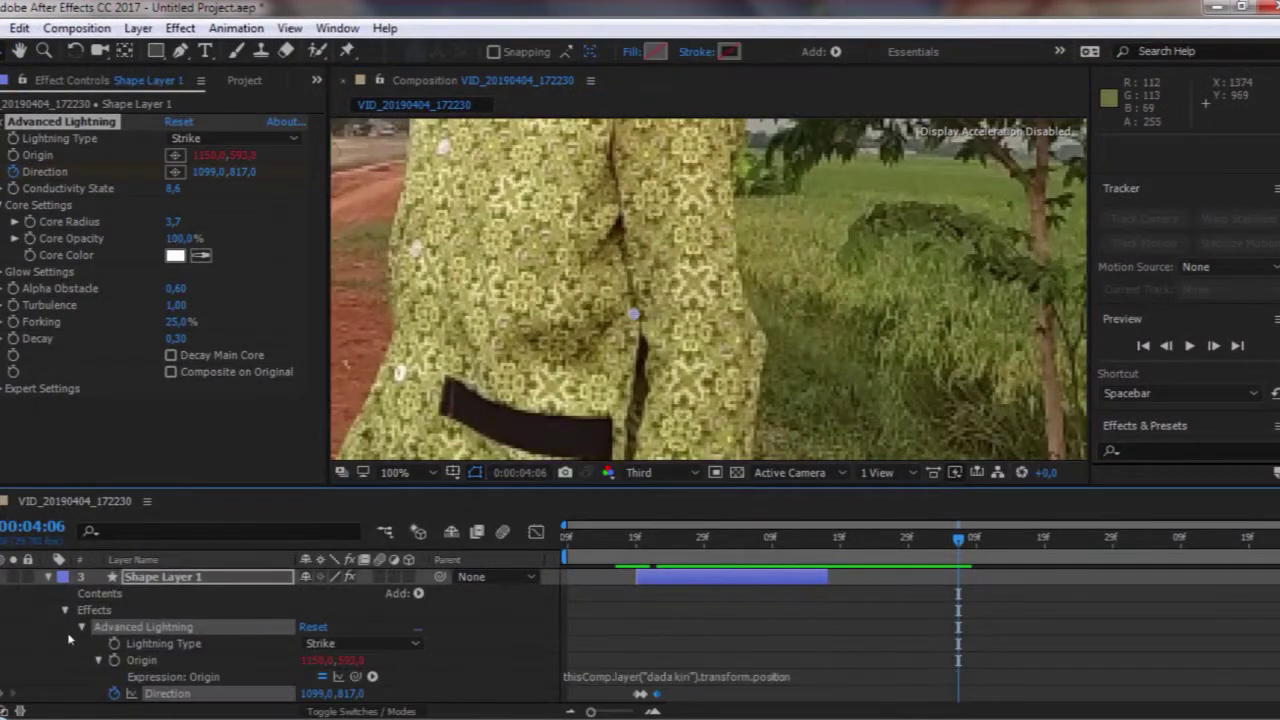
key("space")
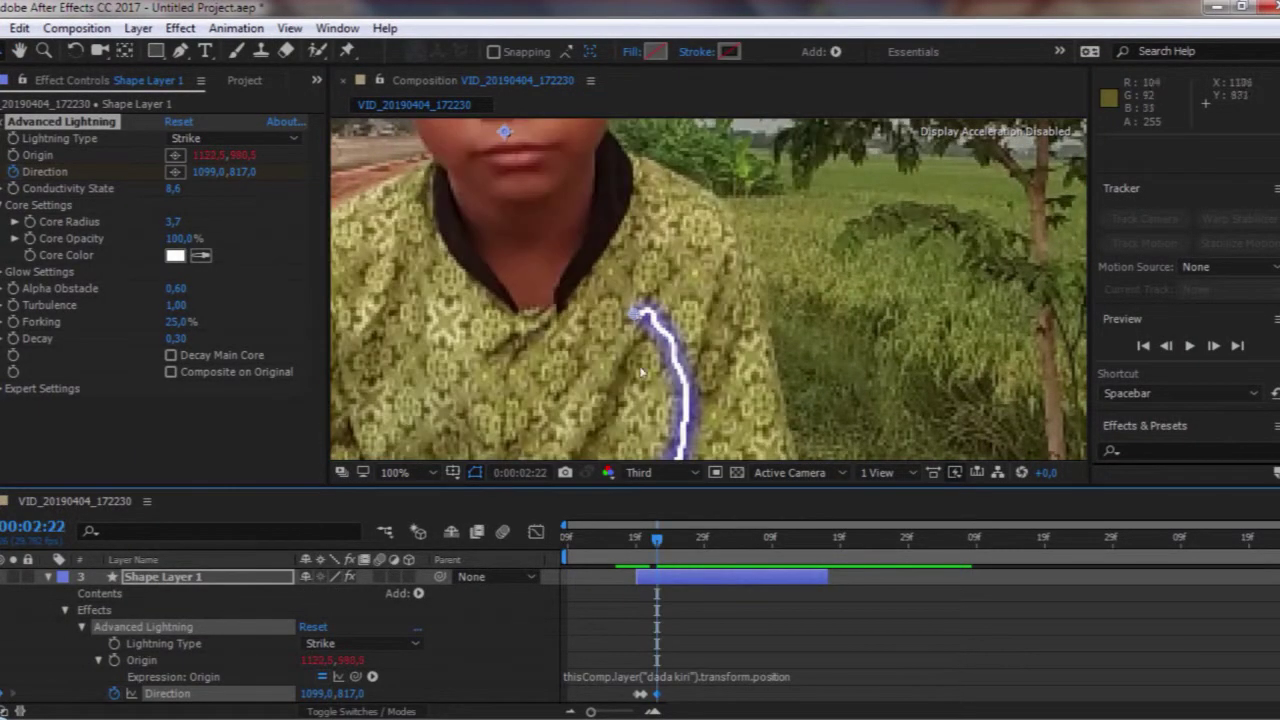
left_click_drag(640, 316, 648, 341)
key("space")
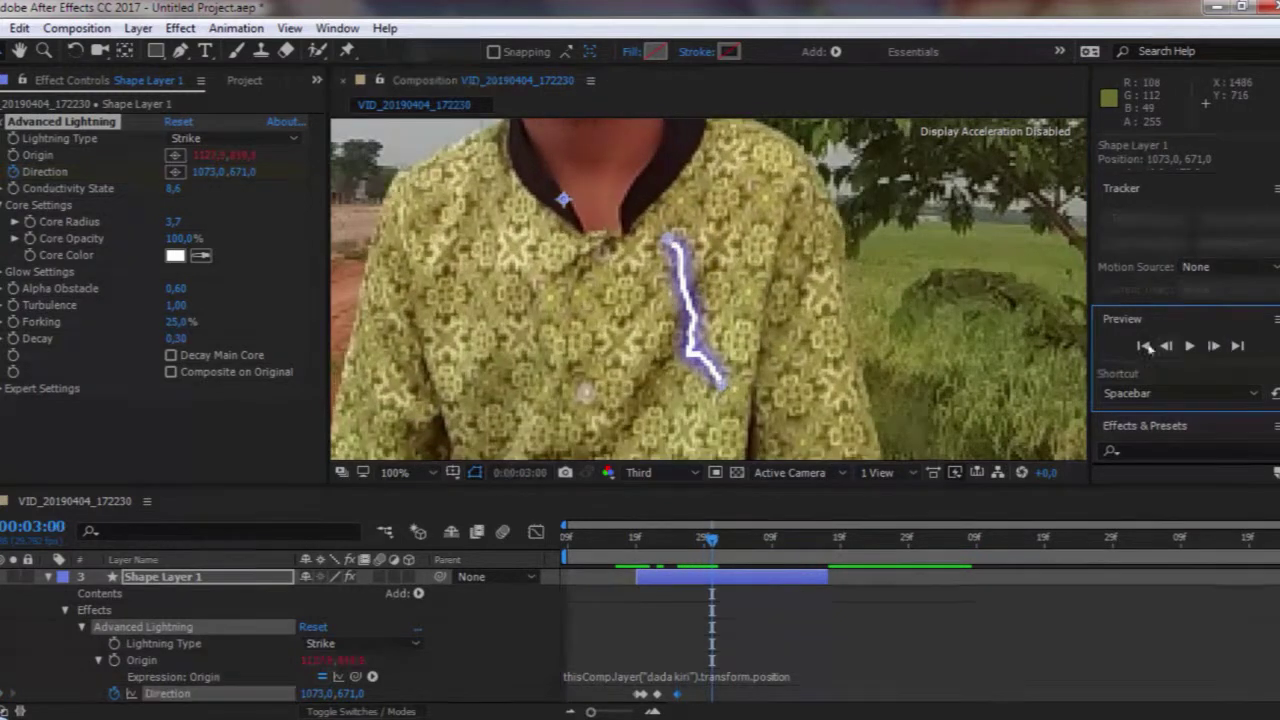
At 0:00:03:00, move the lightning's end up toward the face by keyframing Direction at 1040, 461
left_click_drag(916, 326, 971, 412)
left_click_drag(770, 421, 738, 217)
key("space")
left_click_drag(840, 192, 889, 363)
At 0:00:03:03, keyframe the lightning's Direction on the glowing eye at 1021.8, 306.3, using Full preview resolution
left_click(1214, 346)
left_click(1214, 346)
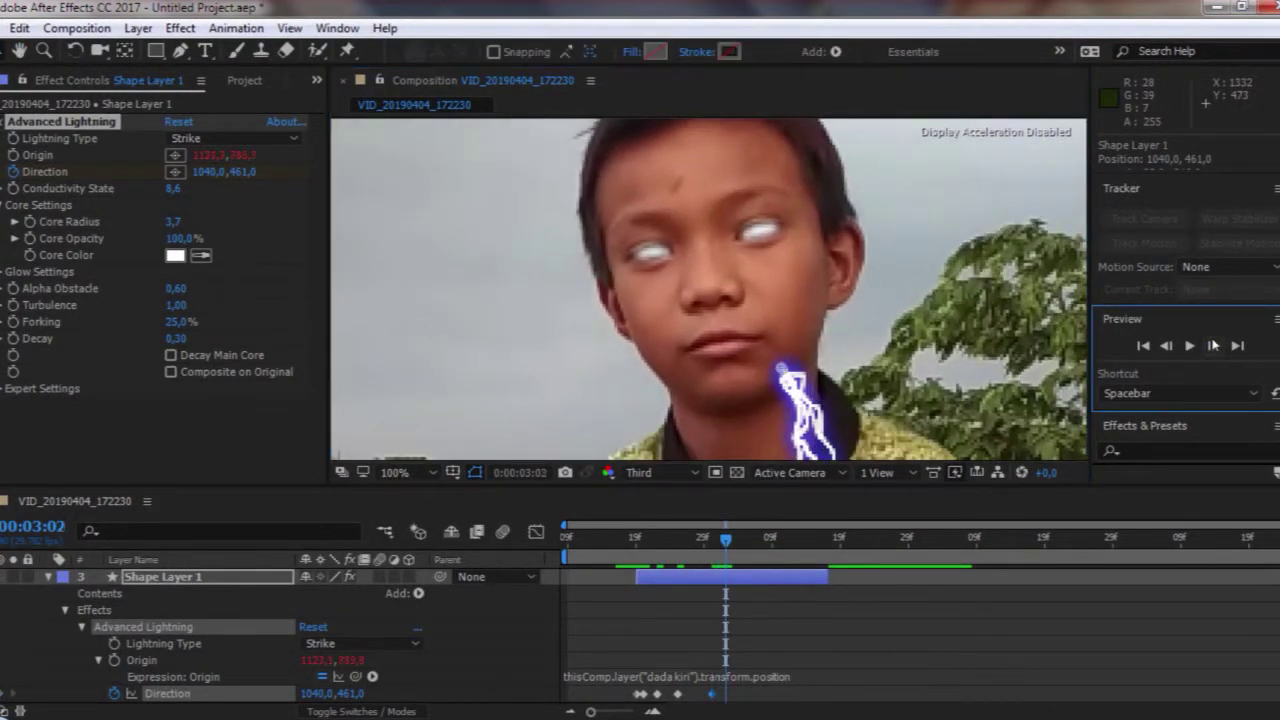
left_click(1214, 346)
left_click_drag(785, 370, 763, 221)
scroll(763, 221, "up", 4)
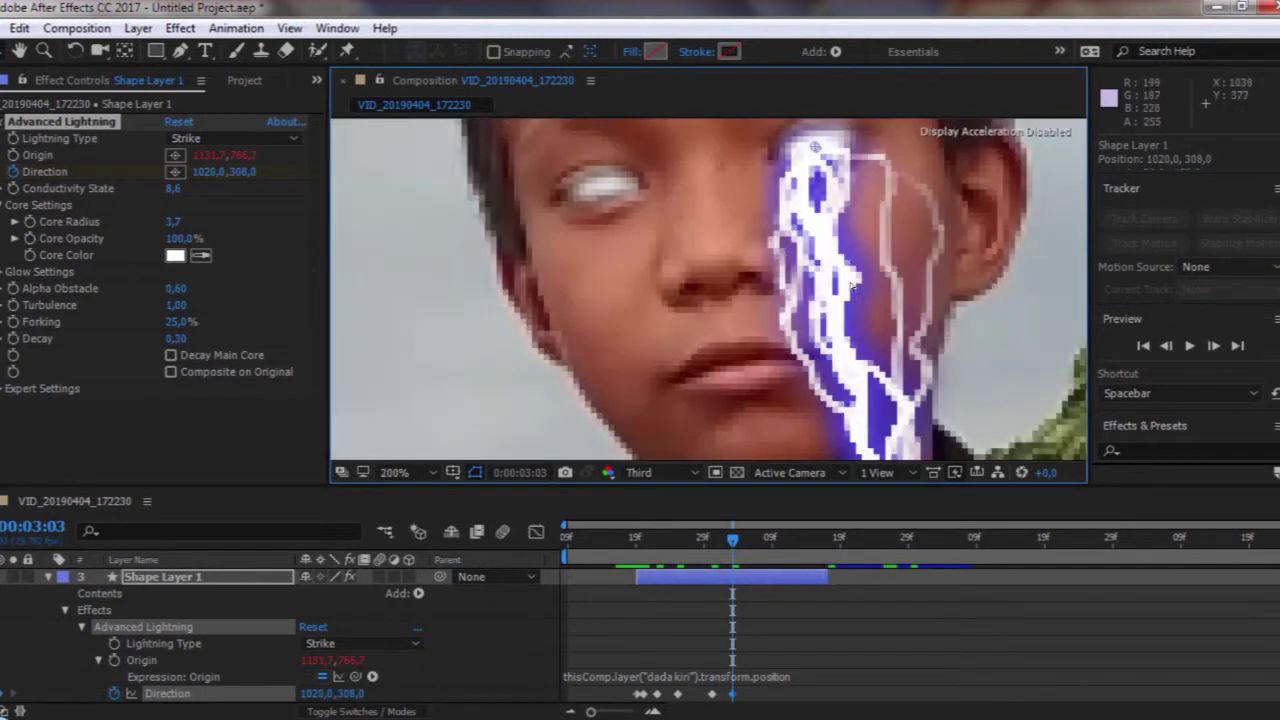
left_click_drag(916, 189, 725, 441)
left_click(647, 474)
left_click(691, 530)
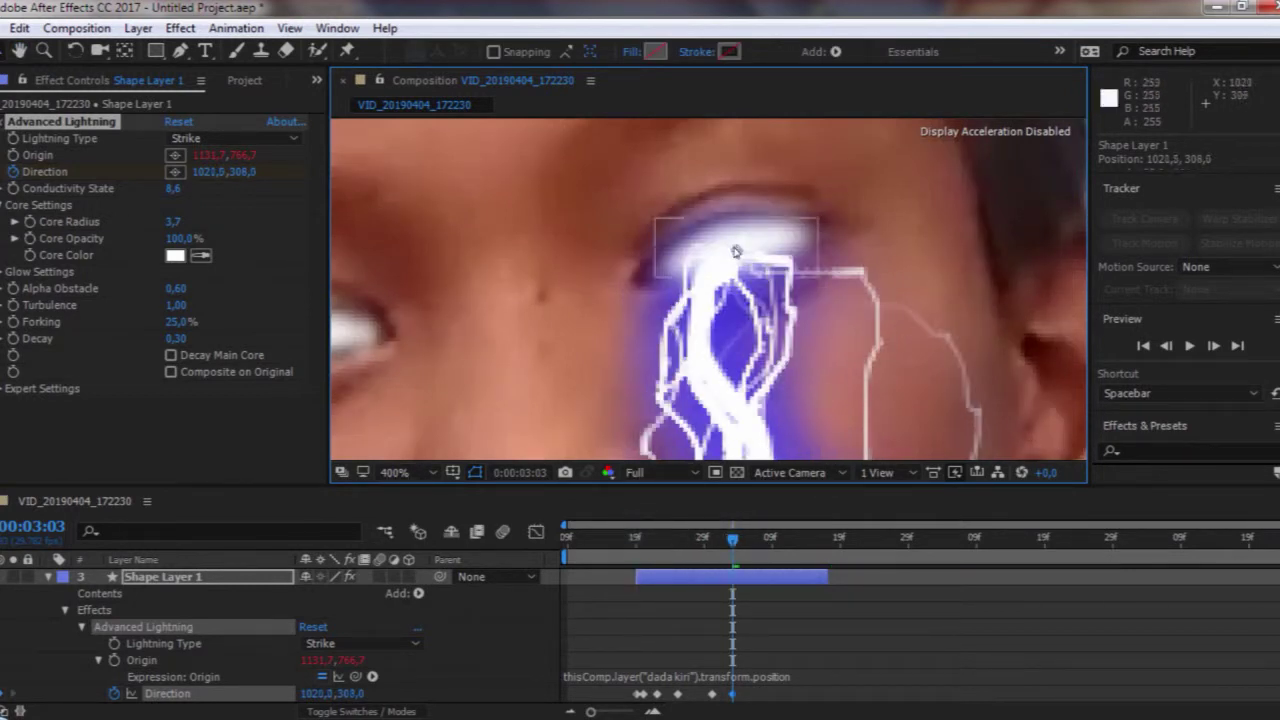
left_click_drag(732, 255, 738, 248)
Keyframe Direction on the glowing eye at 1021.7, 291.3 on 0:00:03:04 and at 1058.8, 231.3 on 0:00:03:16
left_click(1213, 345)
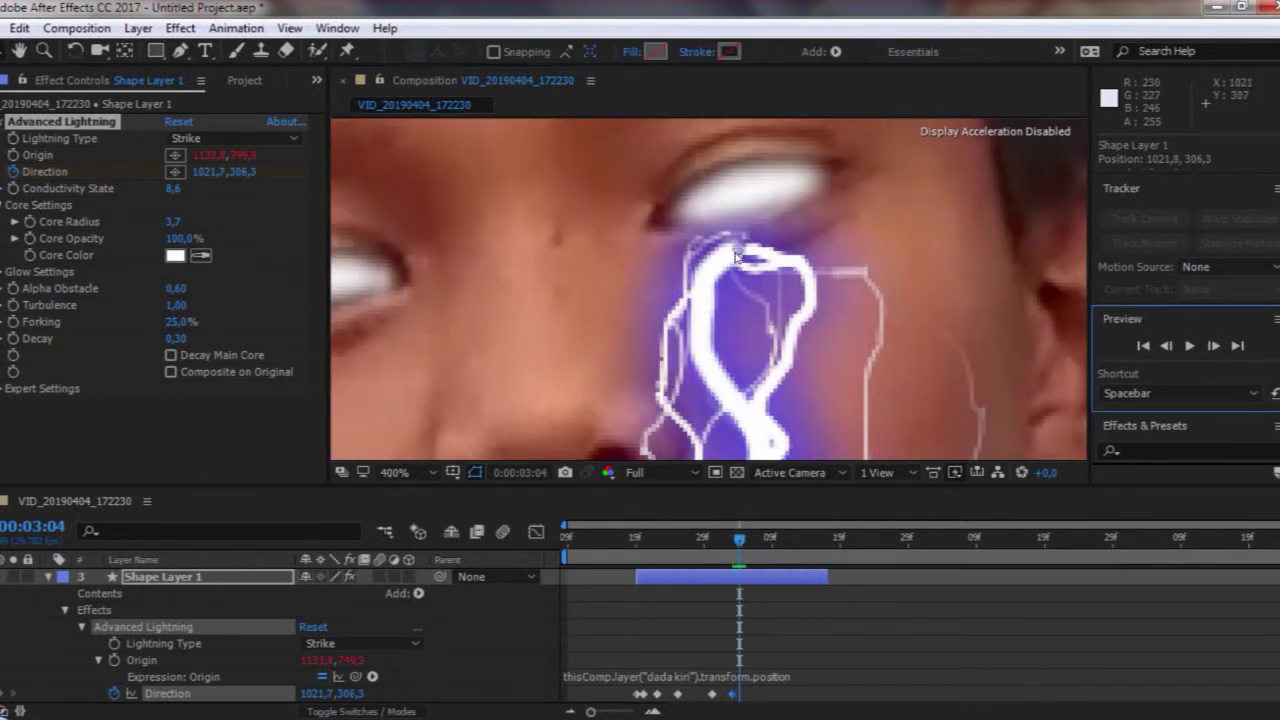
left_click_drag(737, 245, 737, 190)
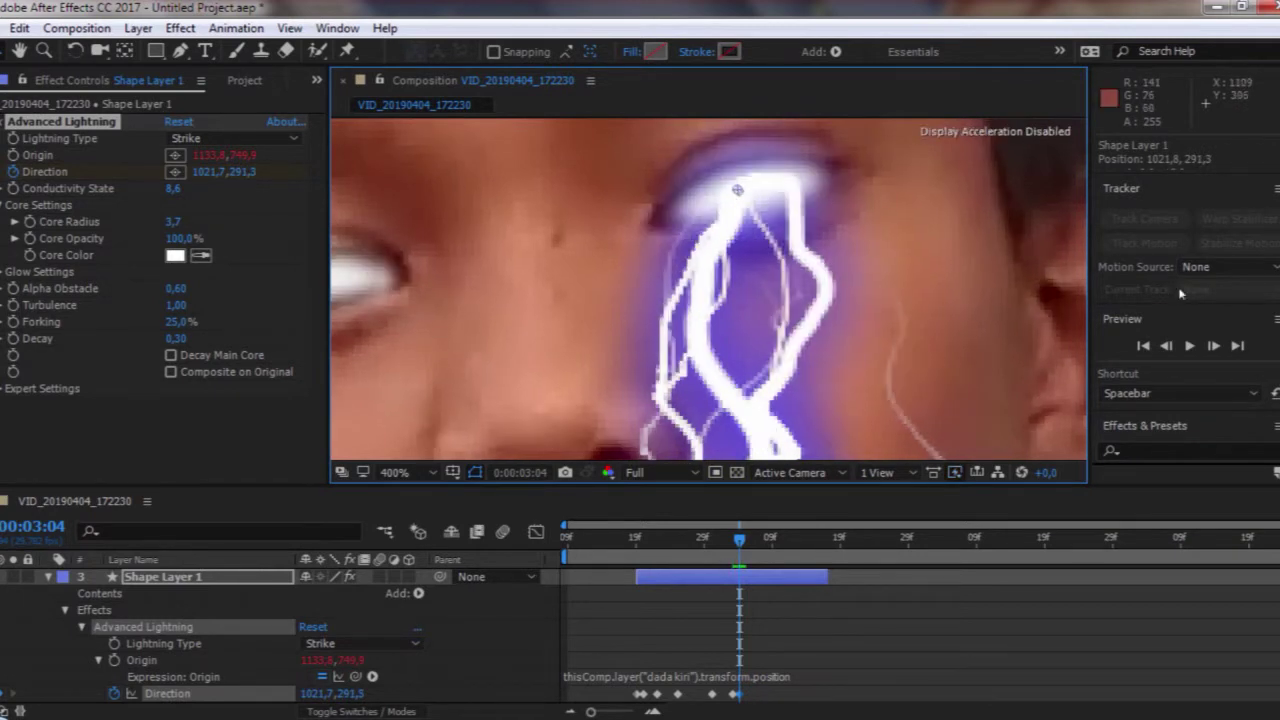
left_click_drag(739, 541, 825, 619)
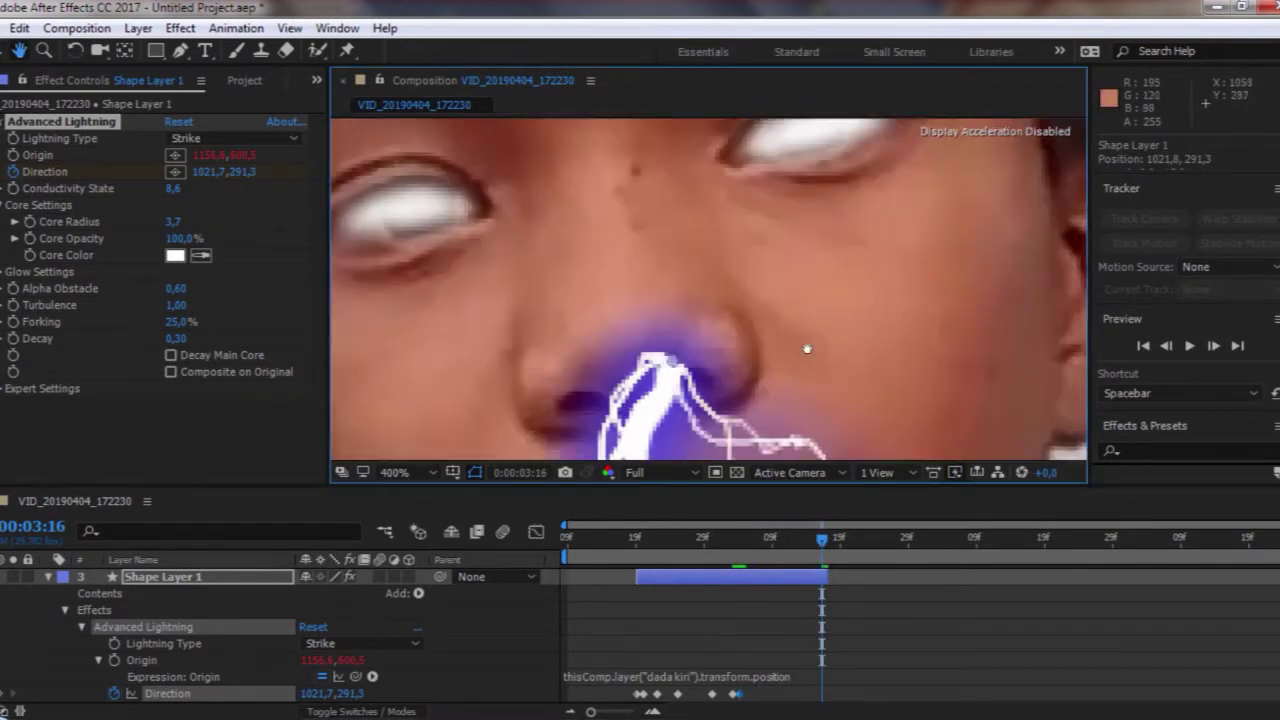
left_click_drag(632, 424, 759, 193)
Set the work area from 0:00:02:19 to 0:00:03:16 and preview the lightning with the whole frame fitted in view
key("n")
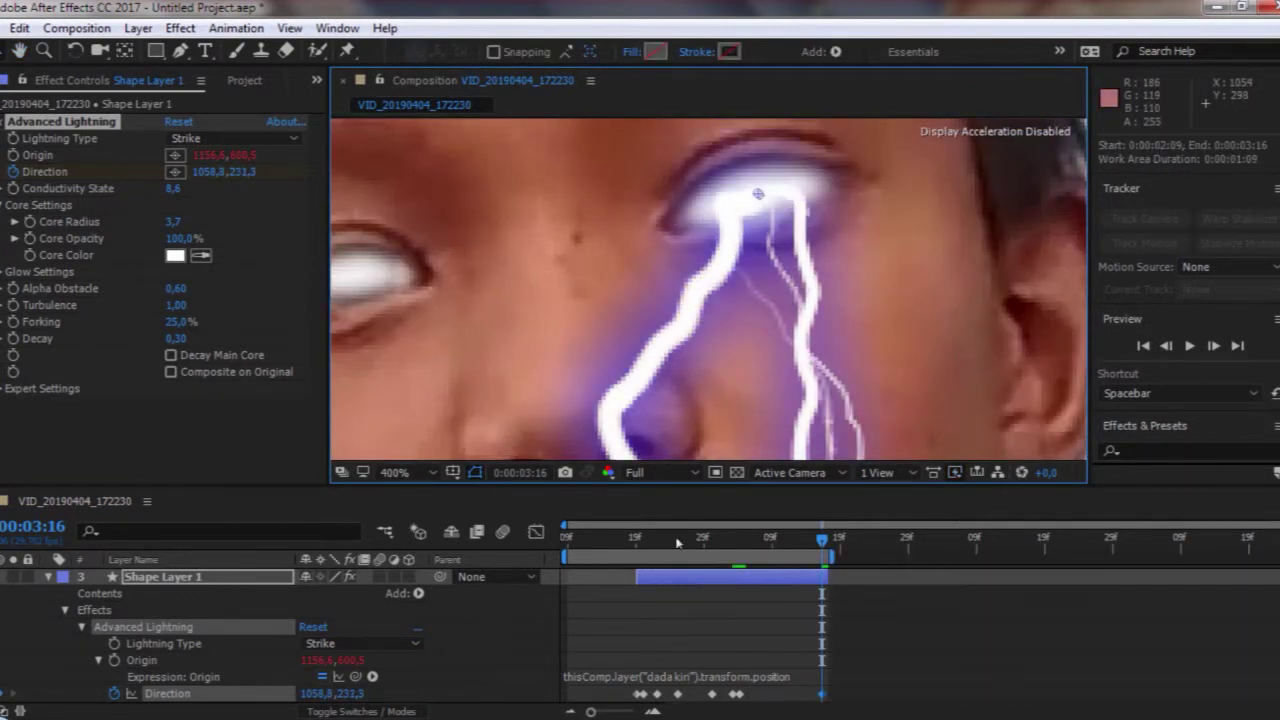
left_click(640, 543)
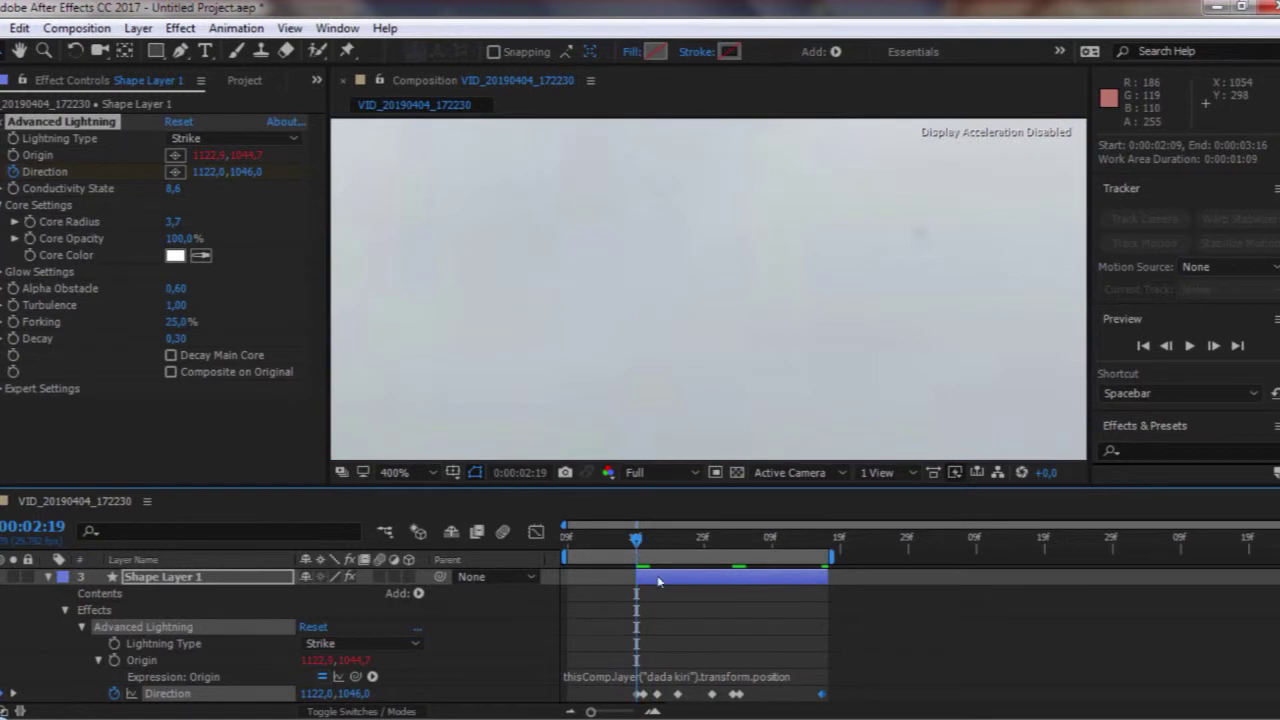
key("b")
left_click(395, 472)
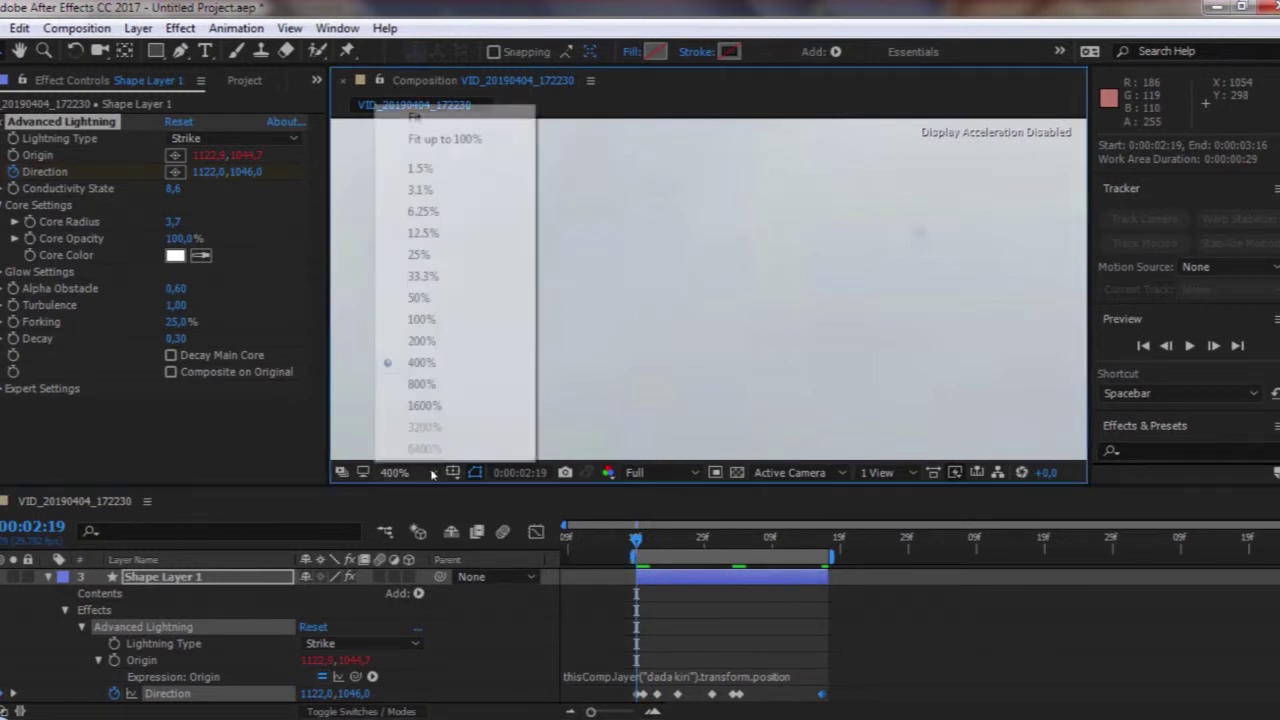
left_click(400, 114)
key("space")
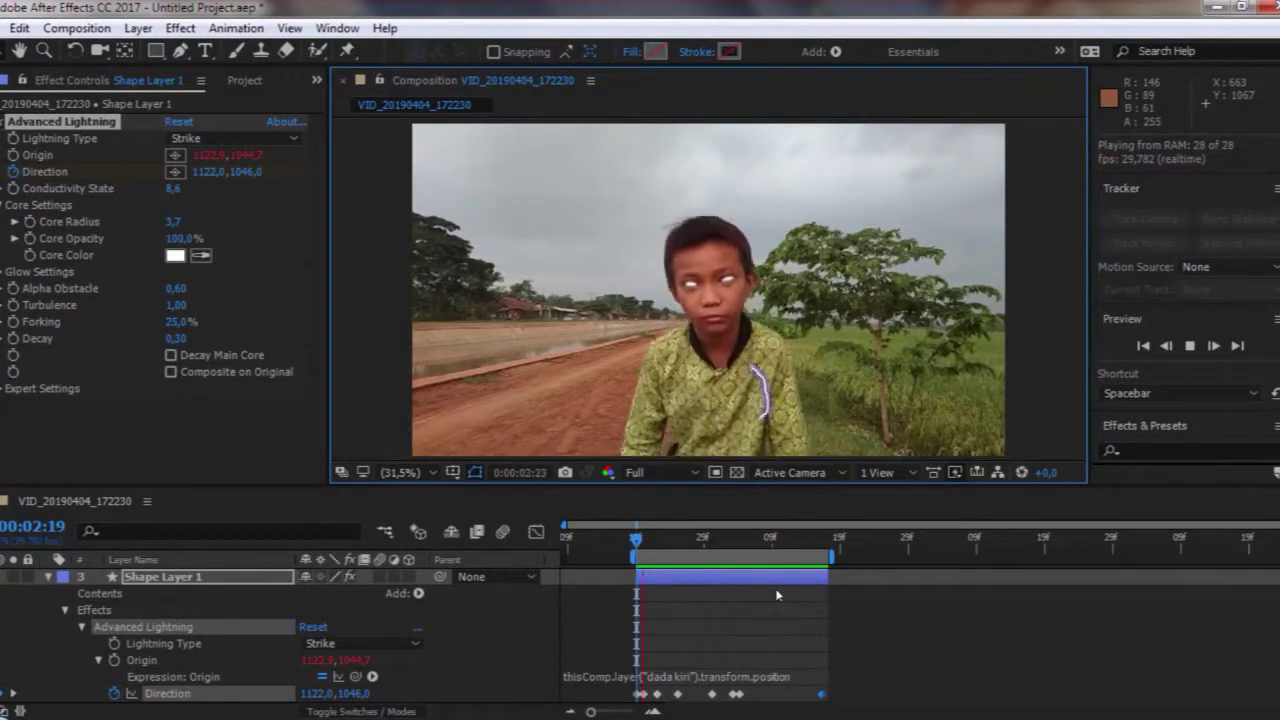
key("space")
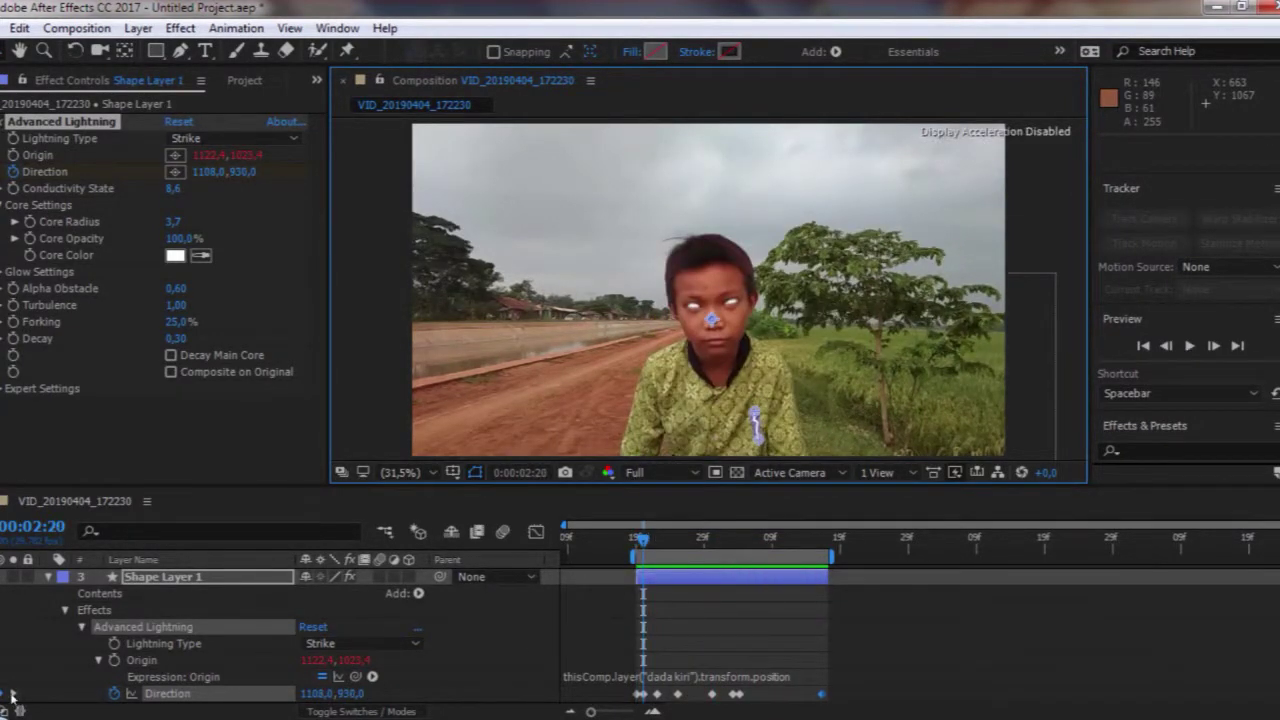
Keyframe the lightning's Direction to follow the glowing eye on every frame from 0:00:03:05 to 0:00:03:09
left_click(13, 694)
left_click(13, 694)
left_click(13, 694)
left_click(13, 694)
left_click(13, 694)
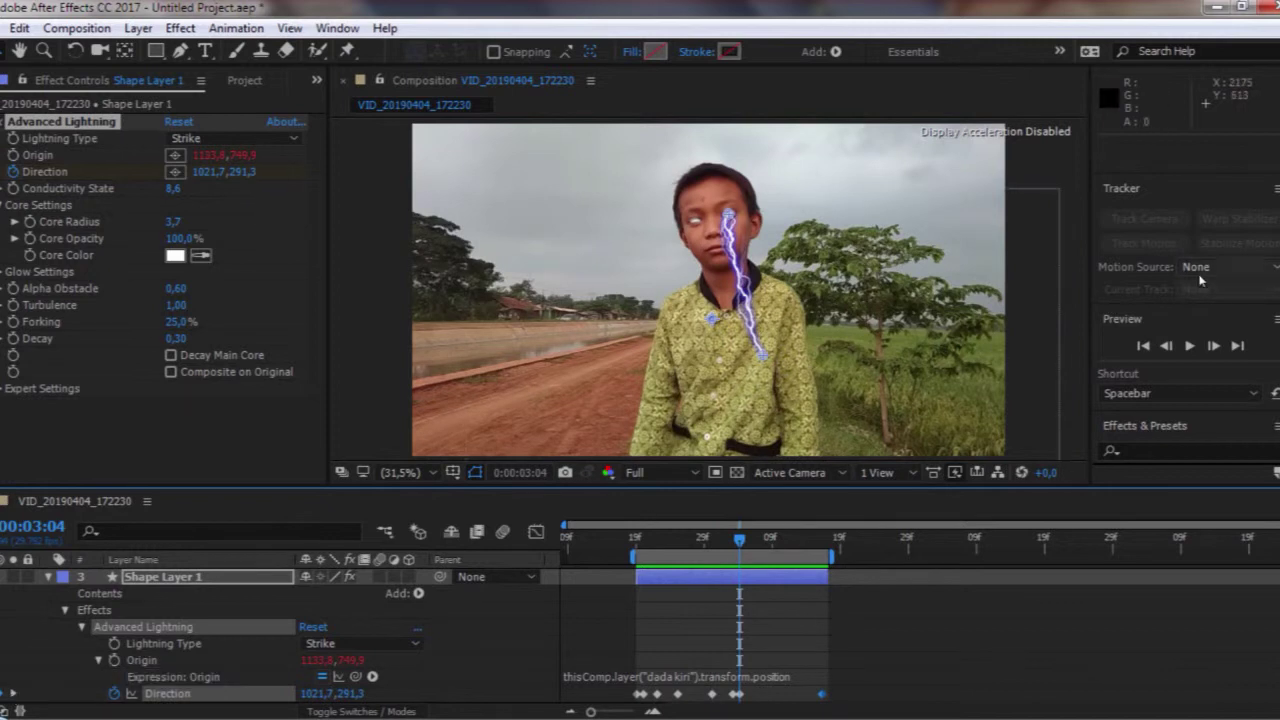
scroll(1042, 287, "up", 5)
left_click_drag(1020, 130, 883, 263)
left_click_drag(860, 128, 828, 297)
left_click(1213, 347)
left_click_drag(678, 205, 697, 158)
left_click(1212, 348)
left_click_drag(786, 168, 679, 220)
left_click(1213, 347)
left_click(1213, 346)
left_click(1213, 347)
Keyframe Direction on the eye at 0:00:03:10 (1052.7, 229.6), 0:00:03:12 (1057.6, 227.1) and 0:00:03:14 (1059.3, 227.8), and preview the animation
left_click(1213, 347)
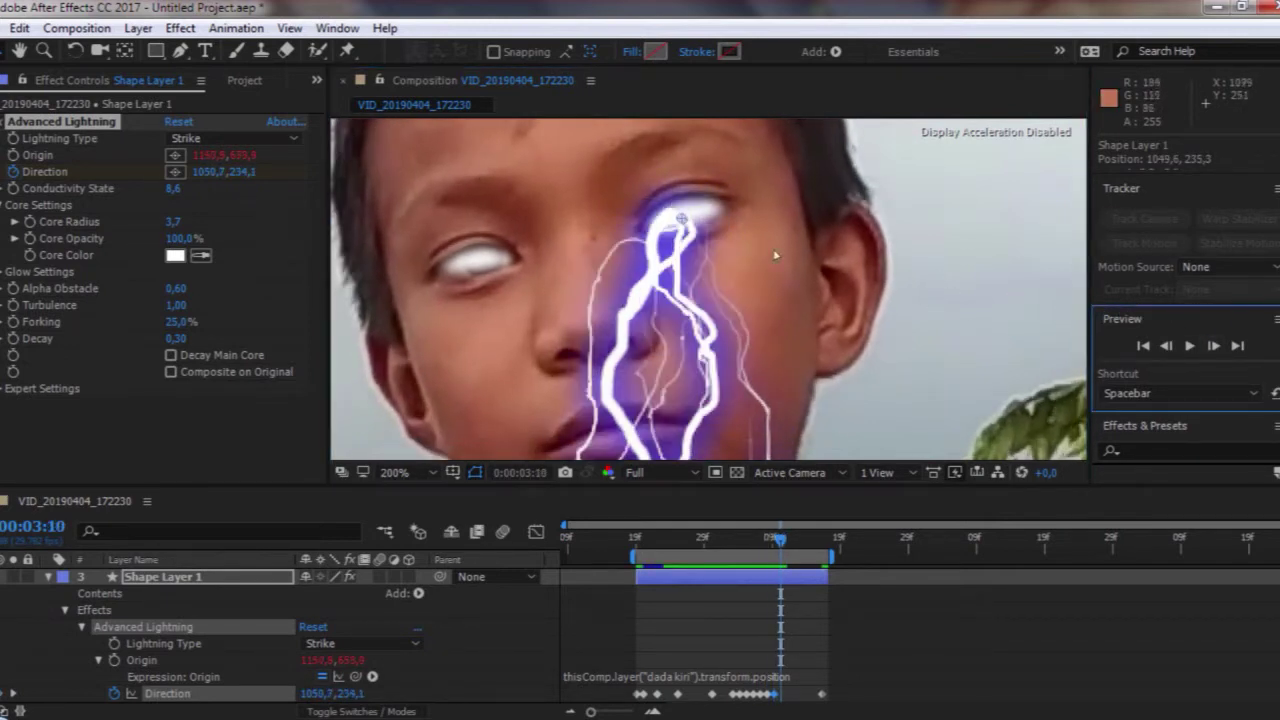
left_click_drag(680, 220, 687, 208)
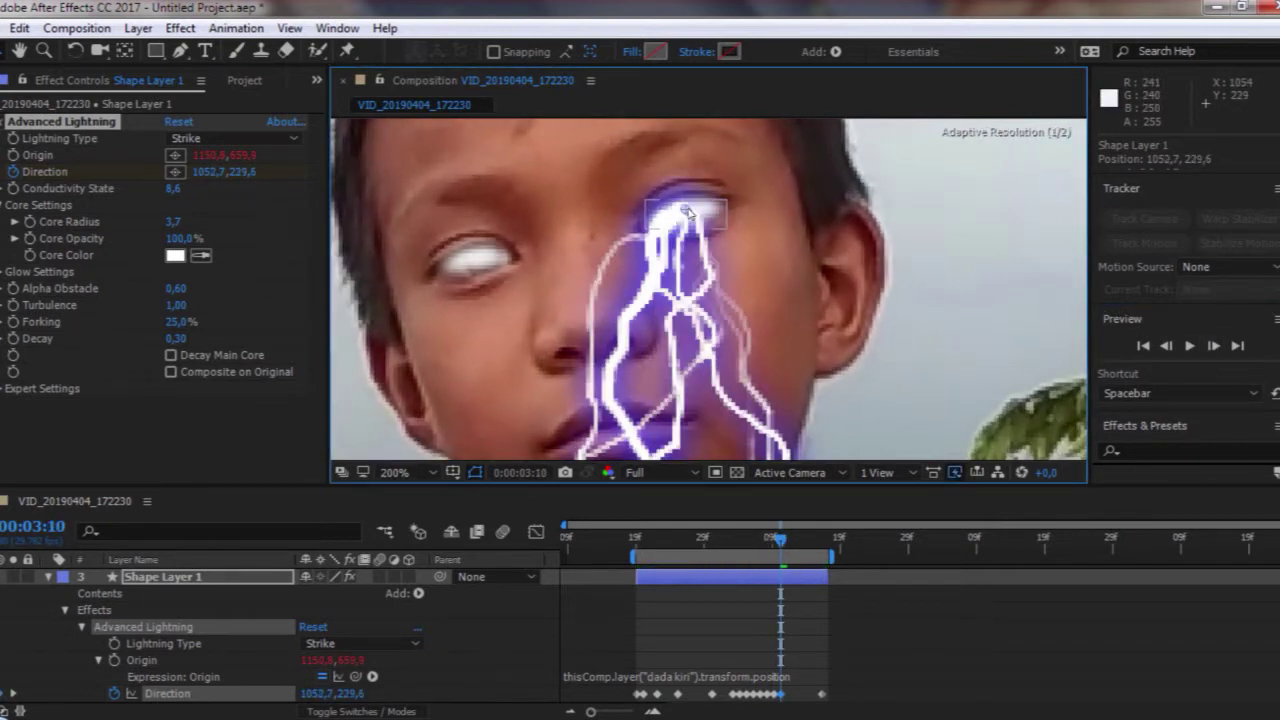
left_click(1213, 346)
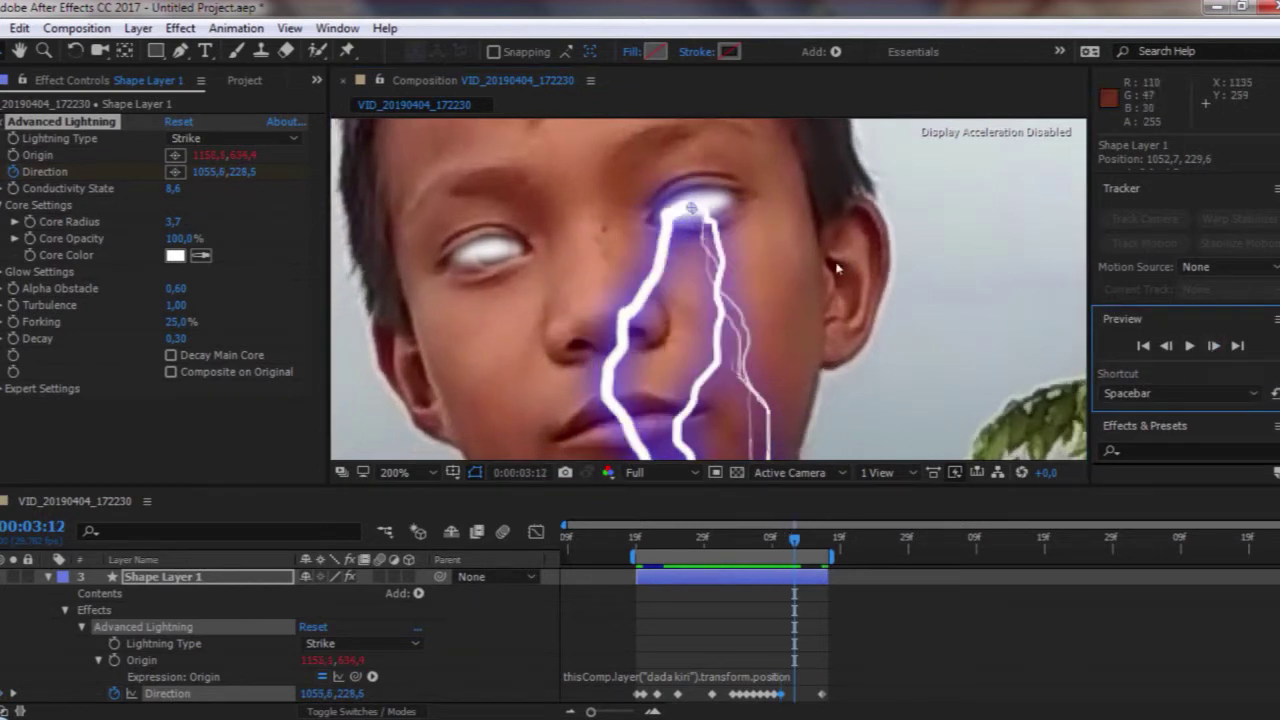
left_click(1213, 346)
left_click(1214, 346)
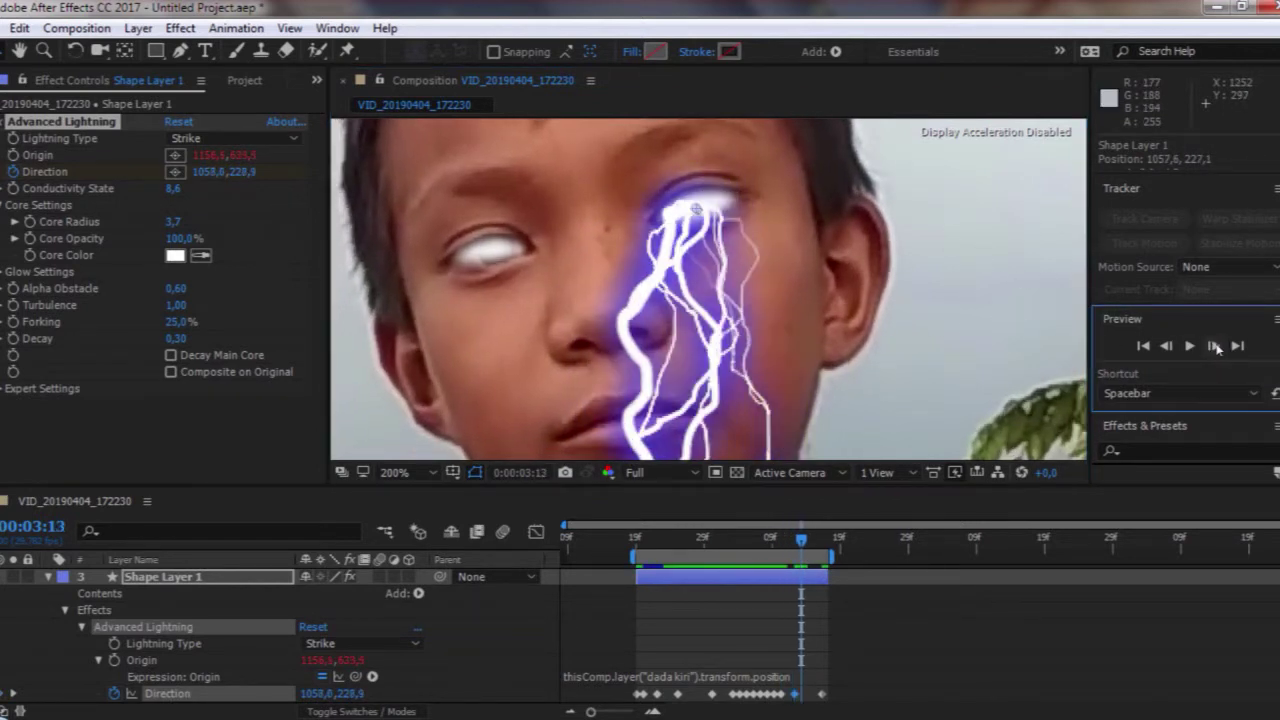
left_click(1214, 346)
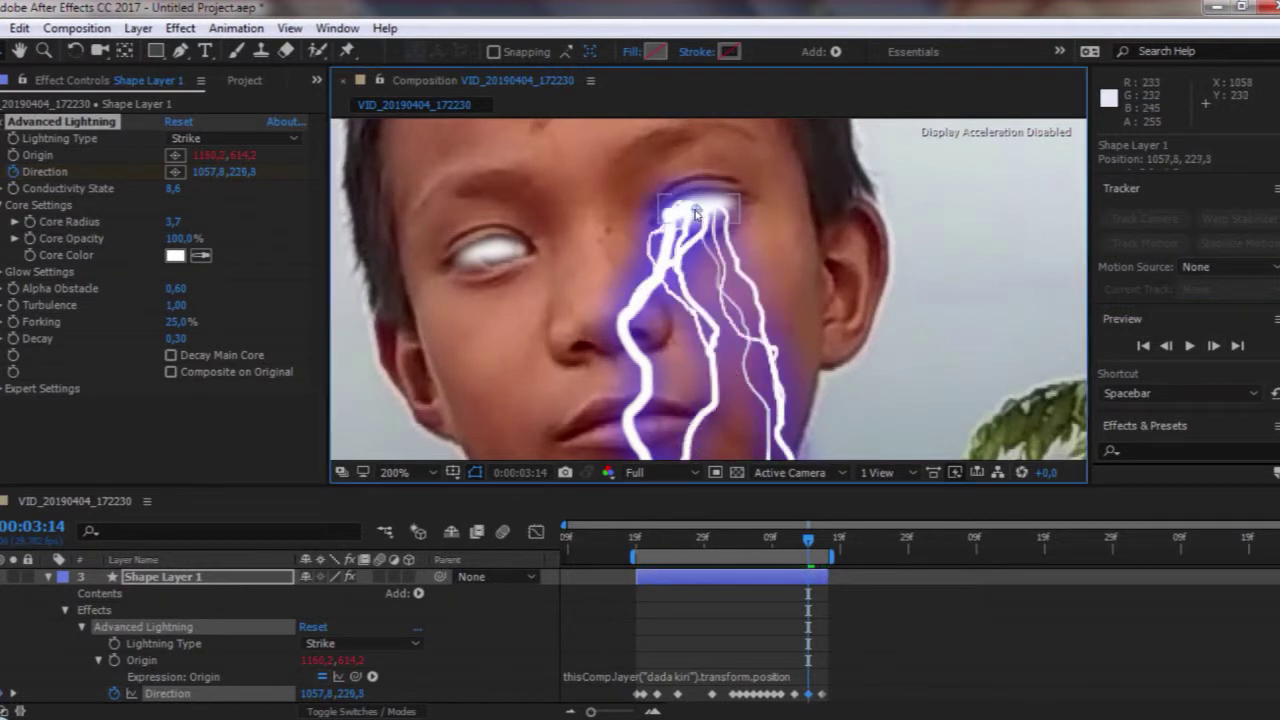
left_click(1214, 346)
left_click(1214, 346)
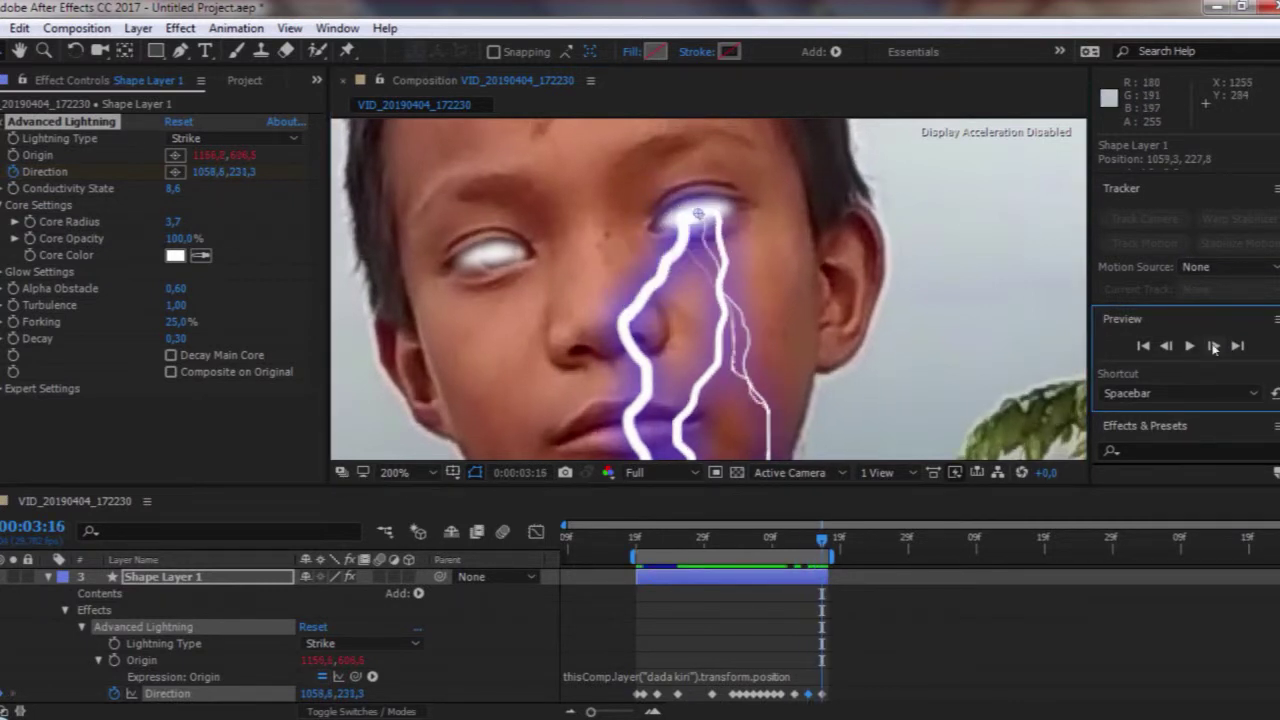
left_click(1214, 346)
left_click(699, 215)
key("space")
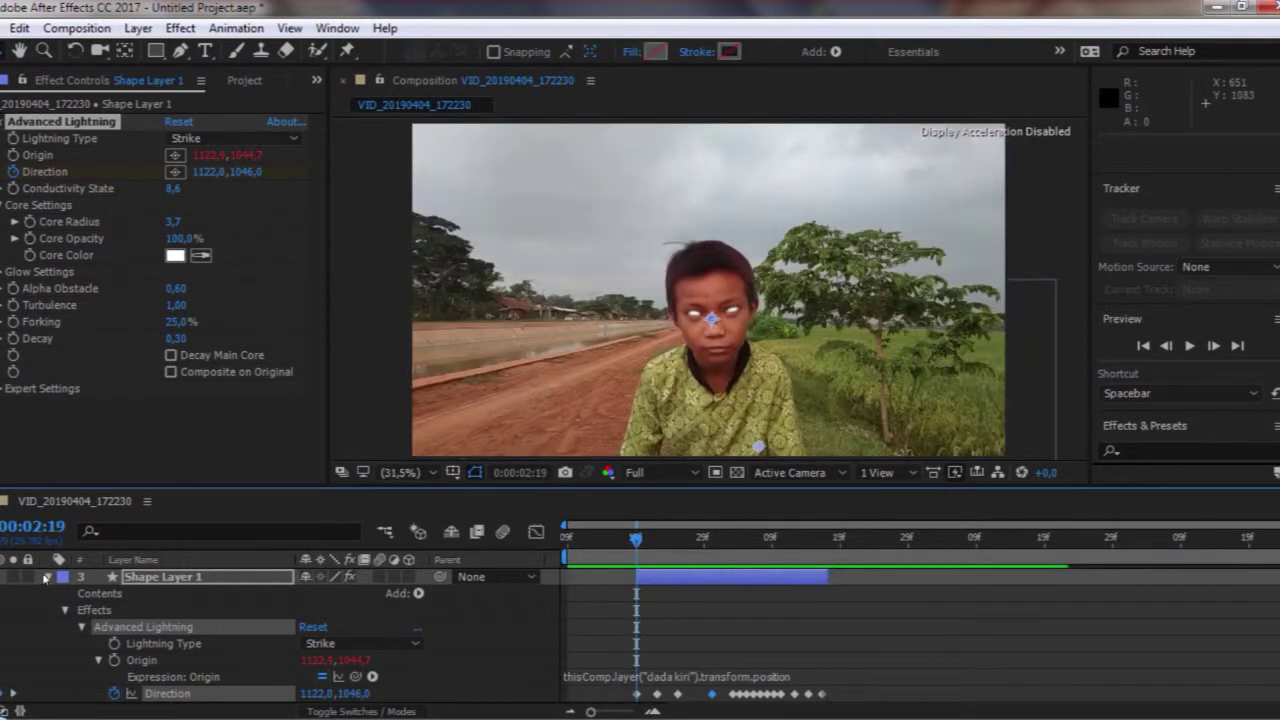
Collapse the properties of Shape Layer 1 and rename the layer "petir dada ke mata"
left_click(45, 579)
left_click(174, 612)
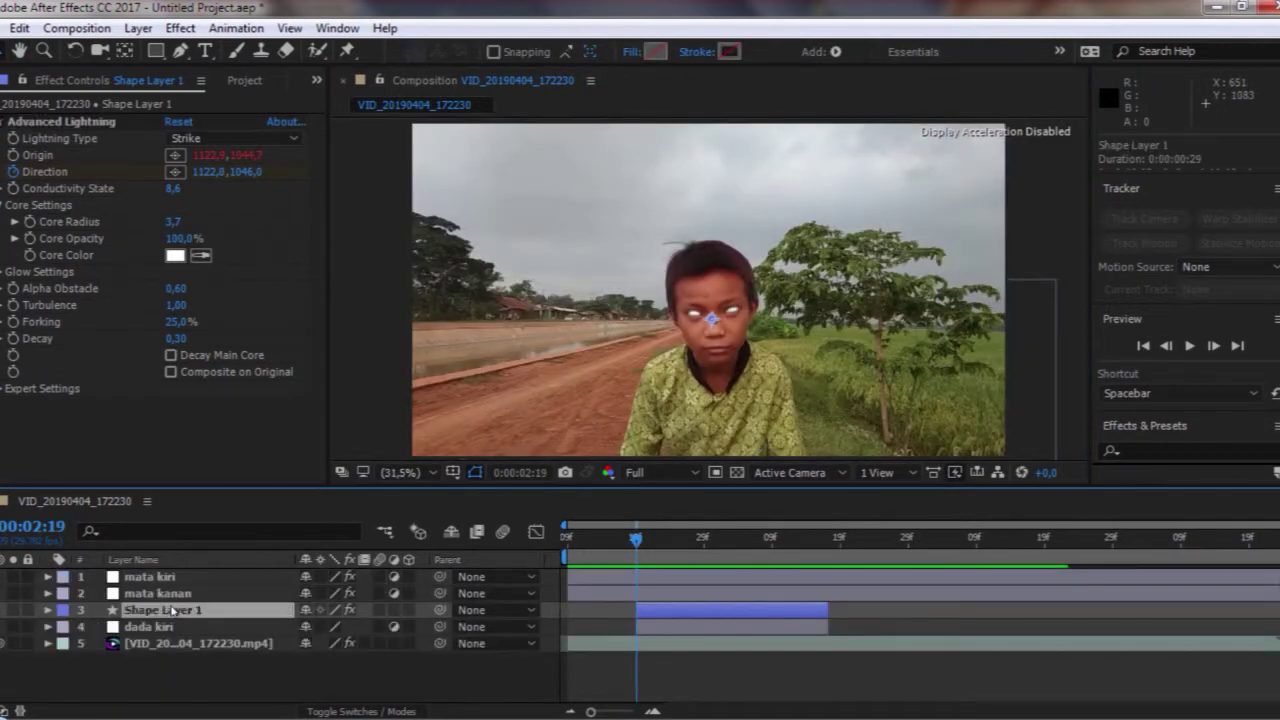
right_click(174, 612)
left_click(429, 142)
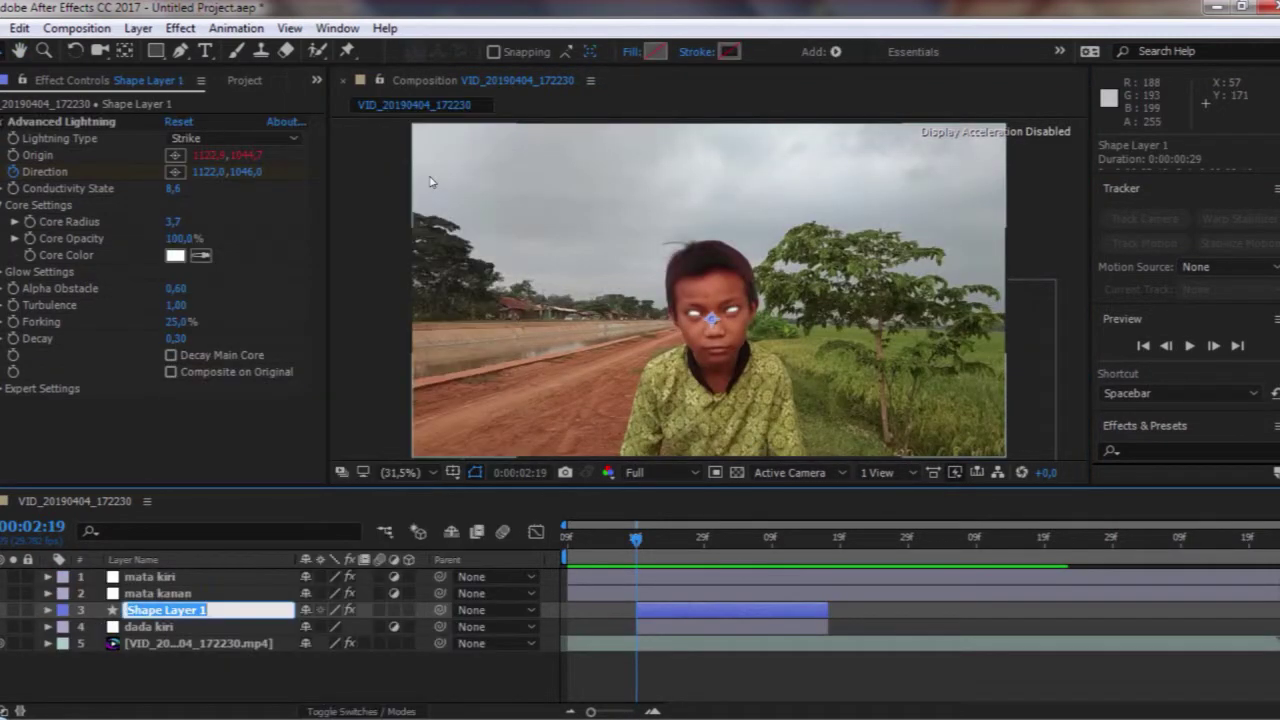
type("pe")
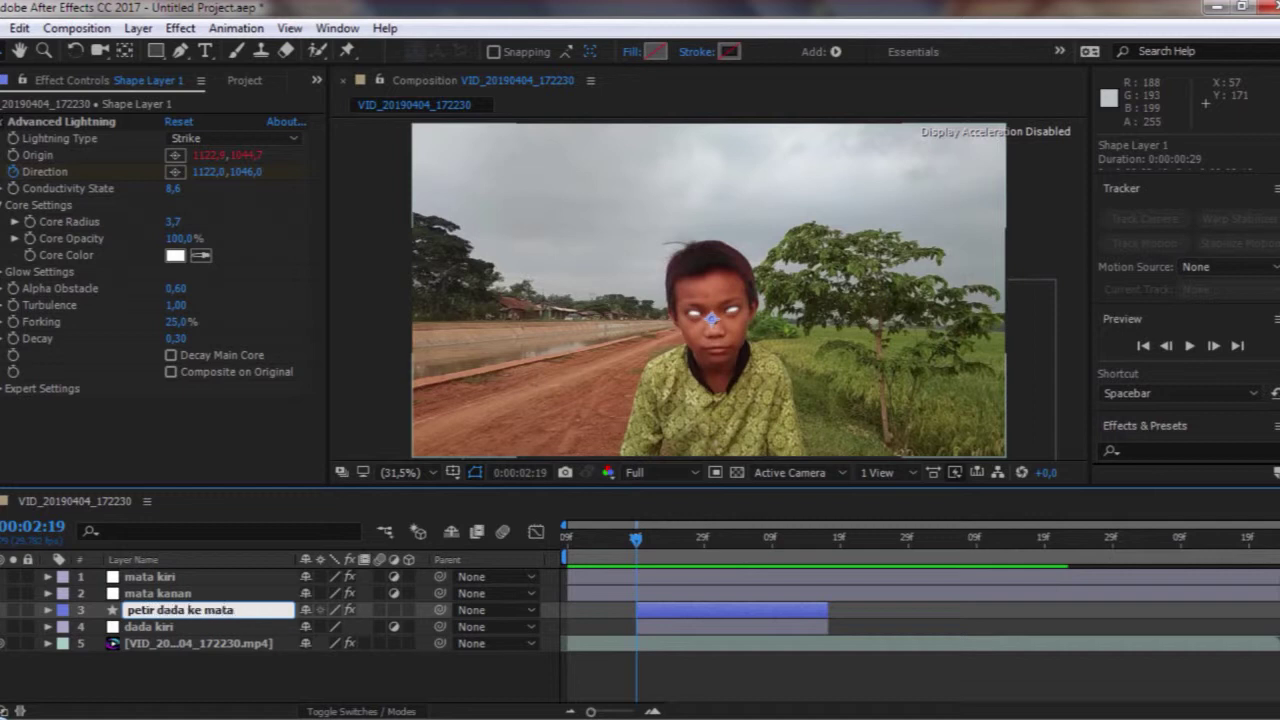
type("tir dada ke mata")
key("Return")
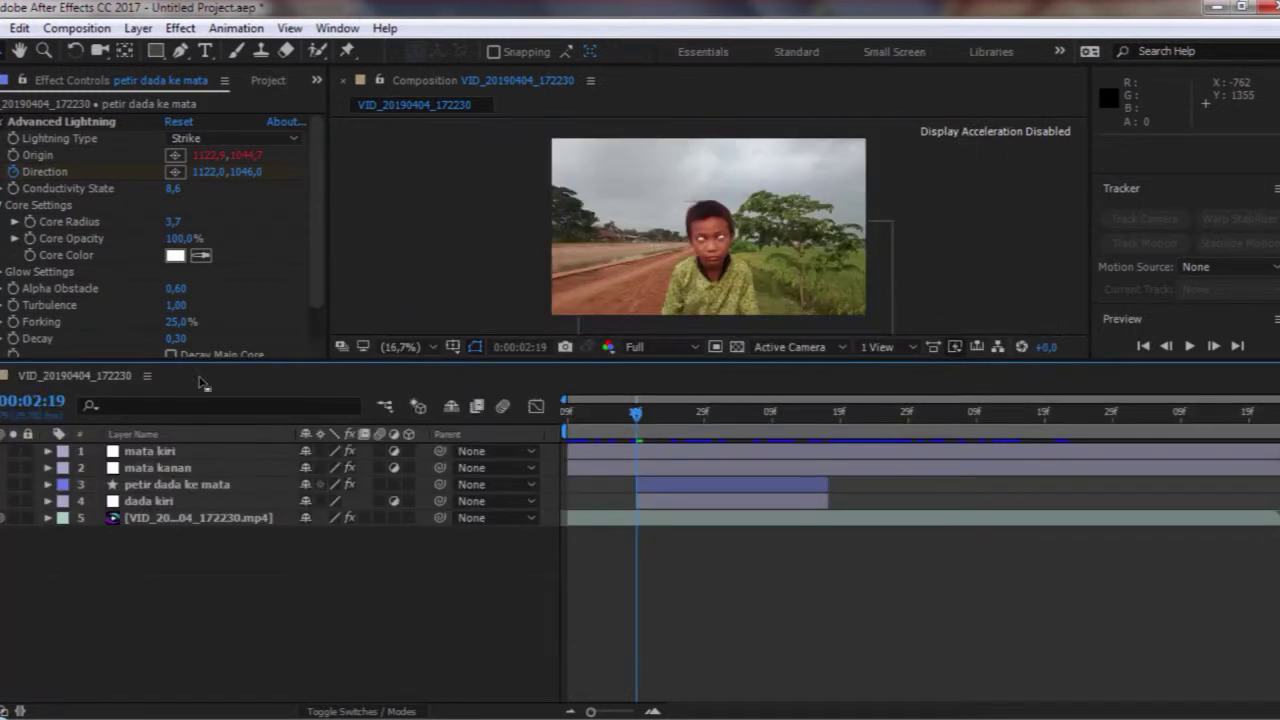
Add a new adjustment layer and place it directly above the petir dada ke mata layer
left_click(138, 28)
mouse_move(200, 21)
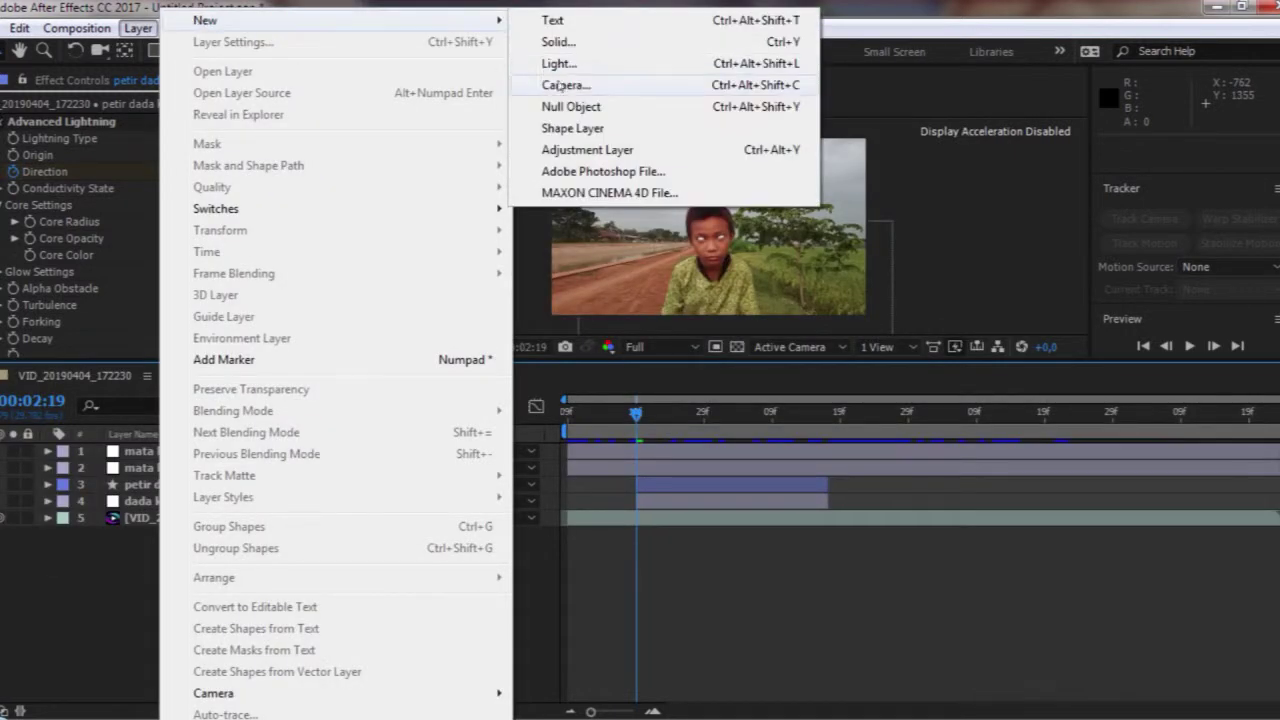
left_click(581, 150)
left_click_drag(200, 451, 247, 502)
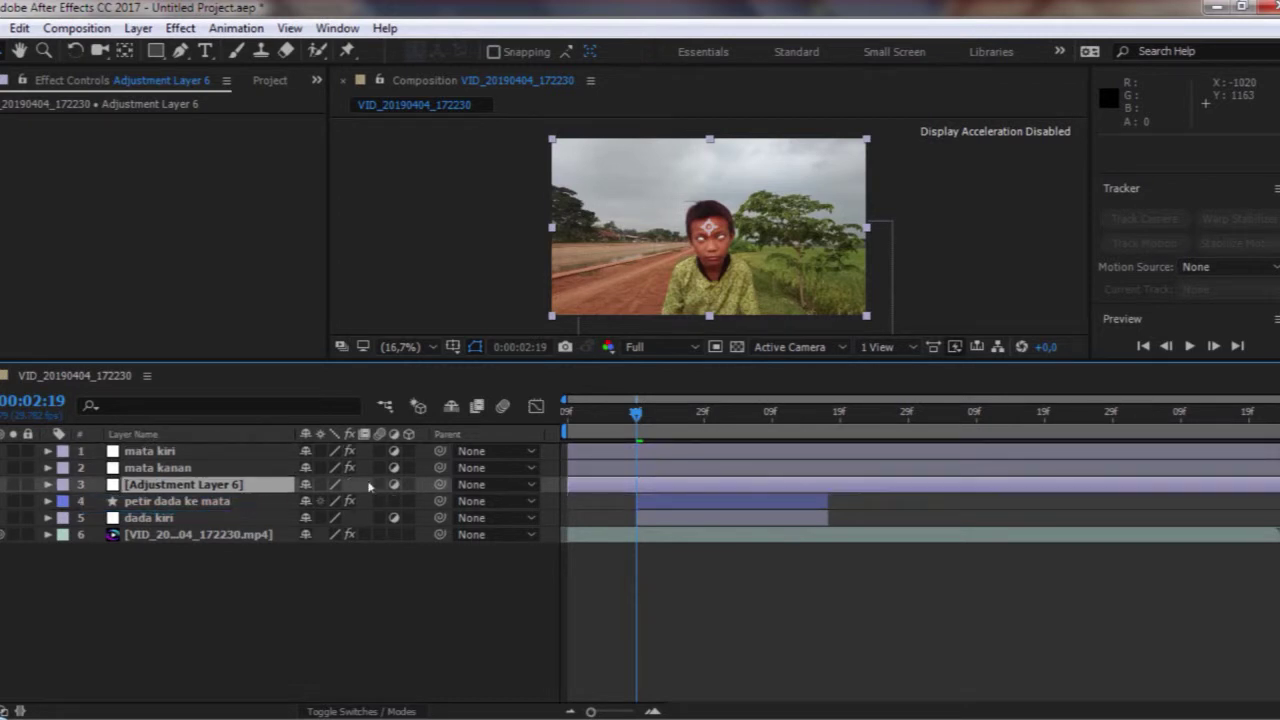
Trim both ends of the new adjustment layer to match the duration of the petir dada ke mata layer
left_click_drag(562, 484, 622, 510)
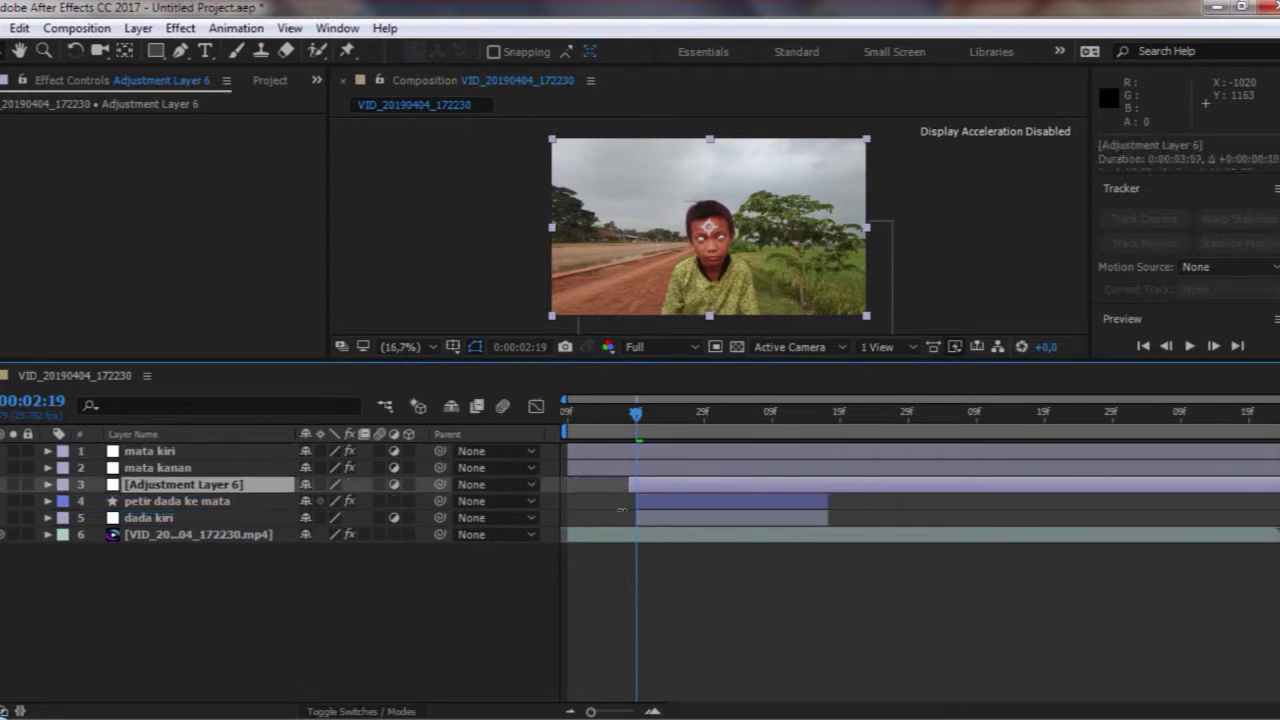
left_click(1216, 347)
left_click_drag(1275, 487, 831, 561)
Draw a Pen mask on the adjustment layer around the base of the lightning on the chest at 0:00:02:20
scroll(766, 242, "up", 5)
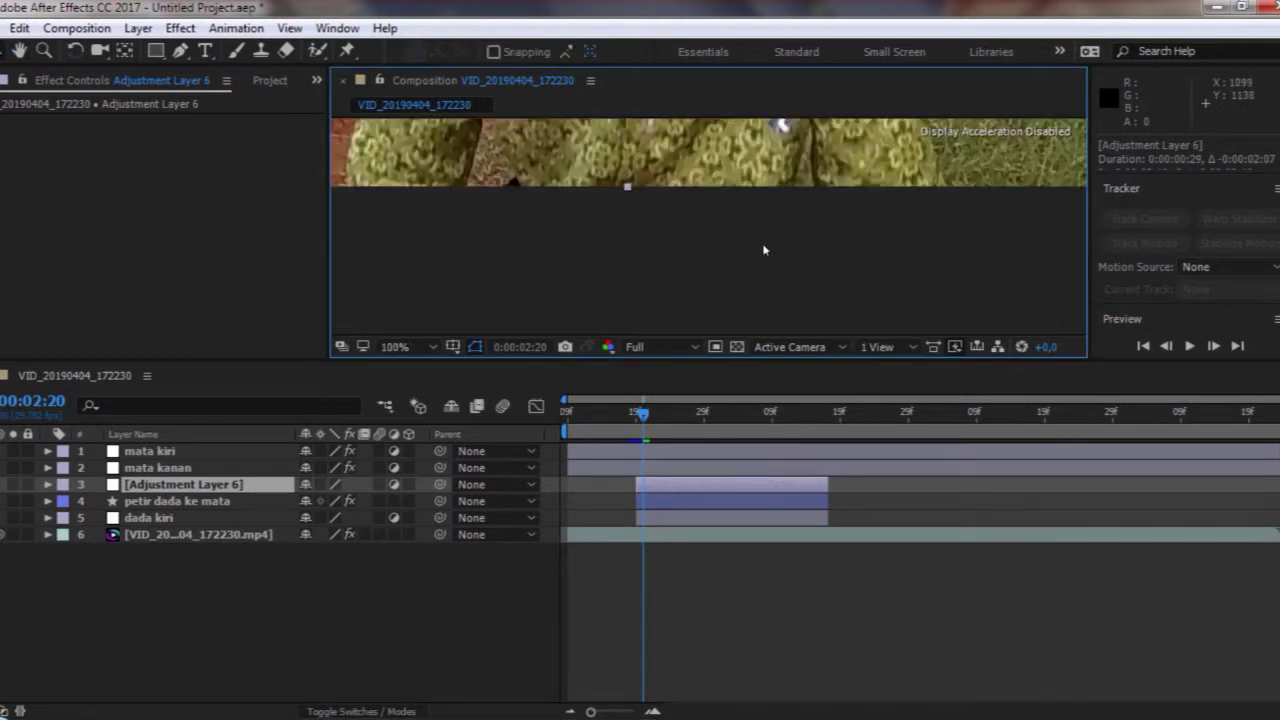
left_click(181, 51)
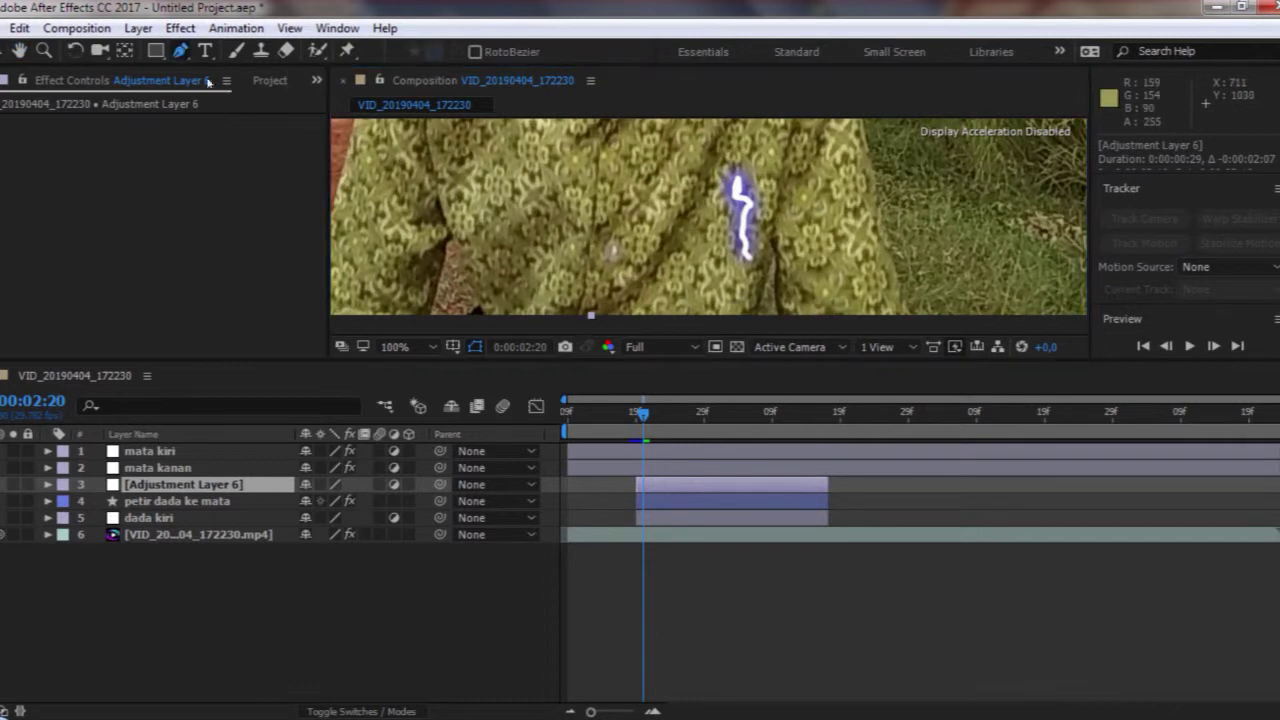
left_click(745, 252)
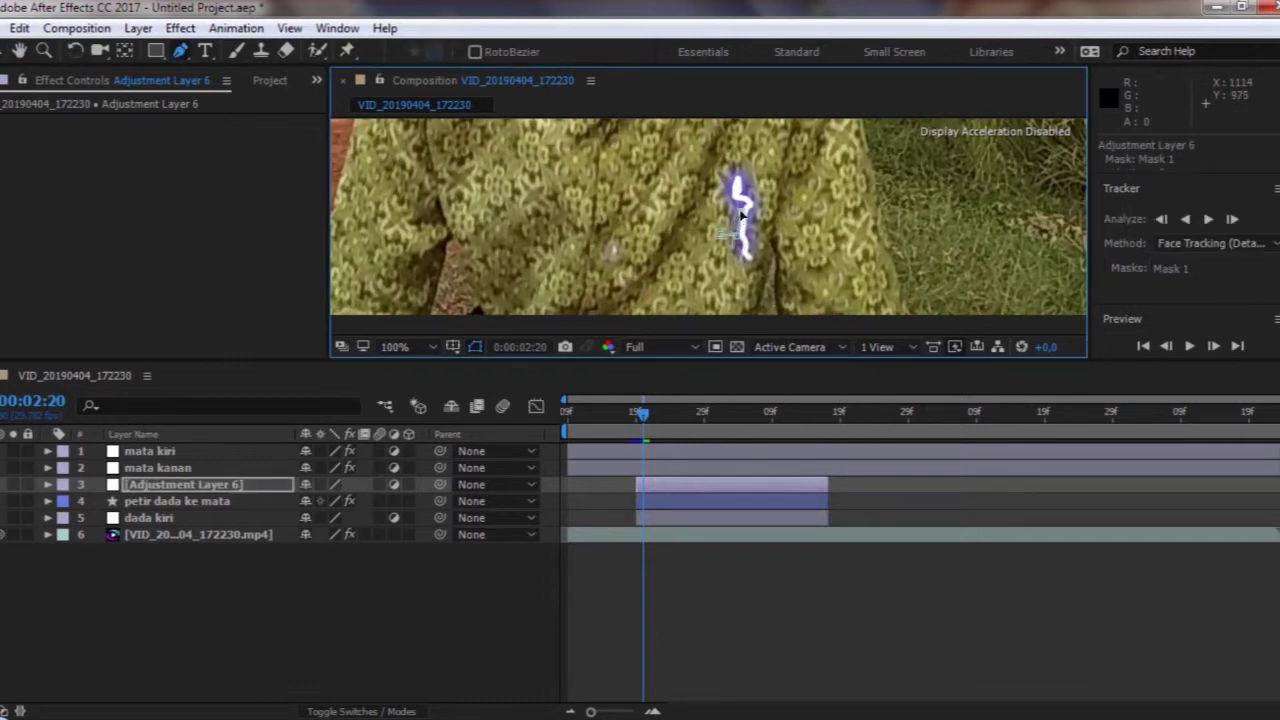
left_click(761, 214)
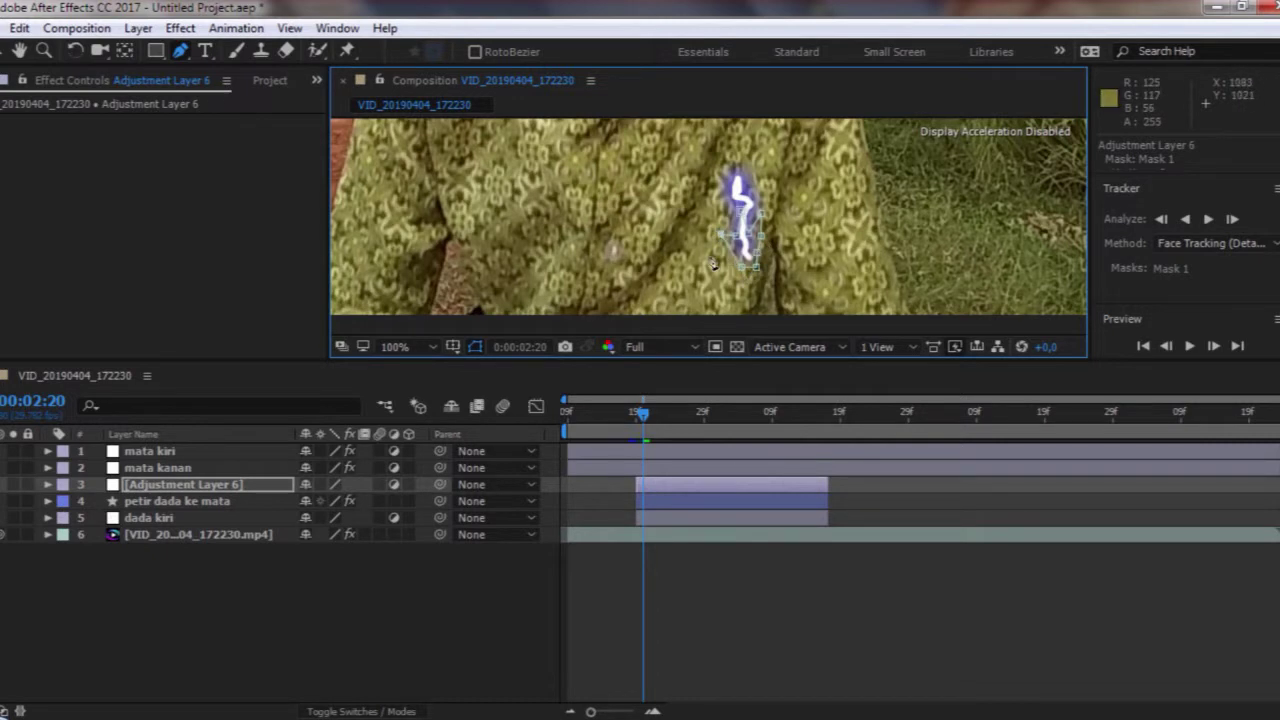
Apply the Exposure effect to the masked adjustment layer with Exposure 0.69 and Offset 0.96
left_click(181, 28)
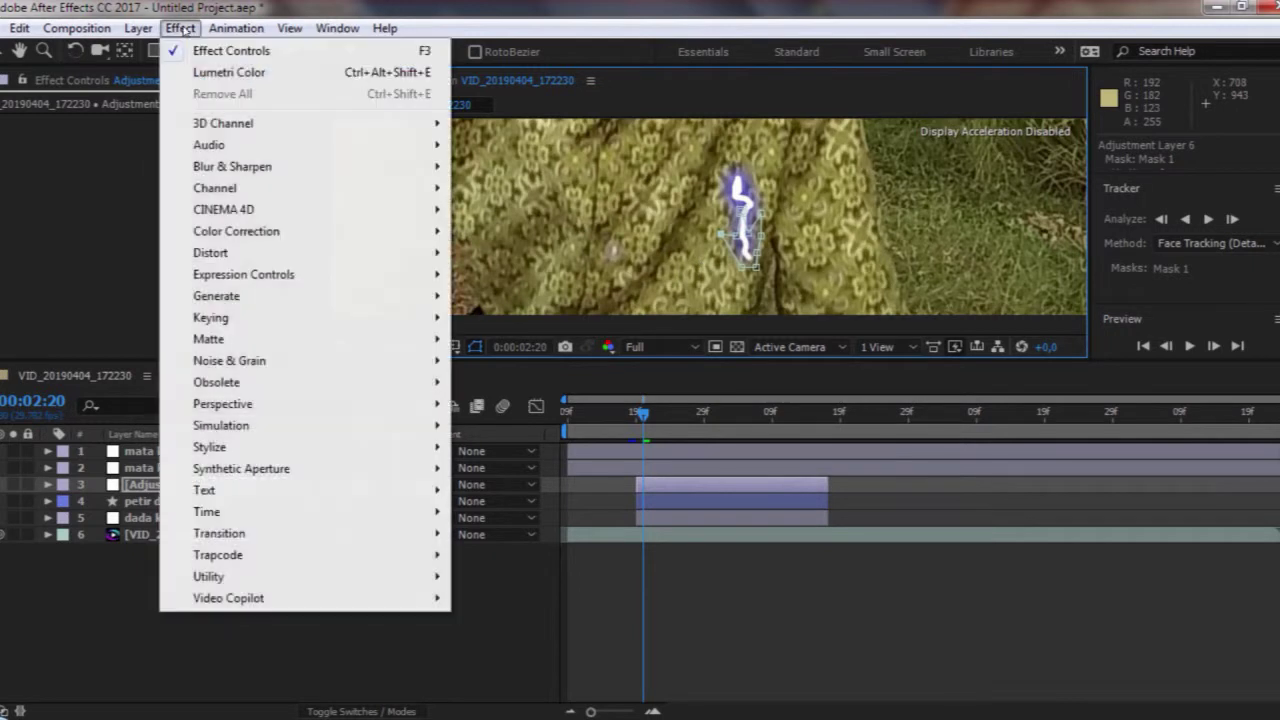
mouse_move(236, 231)
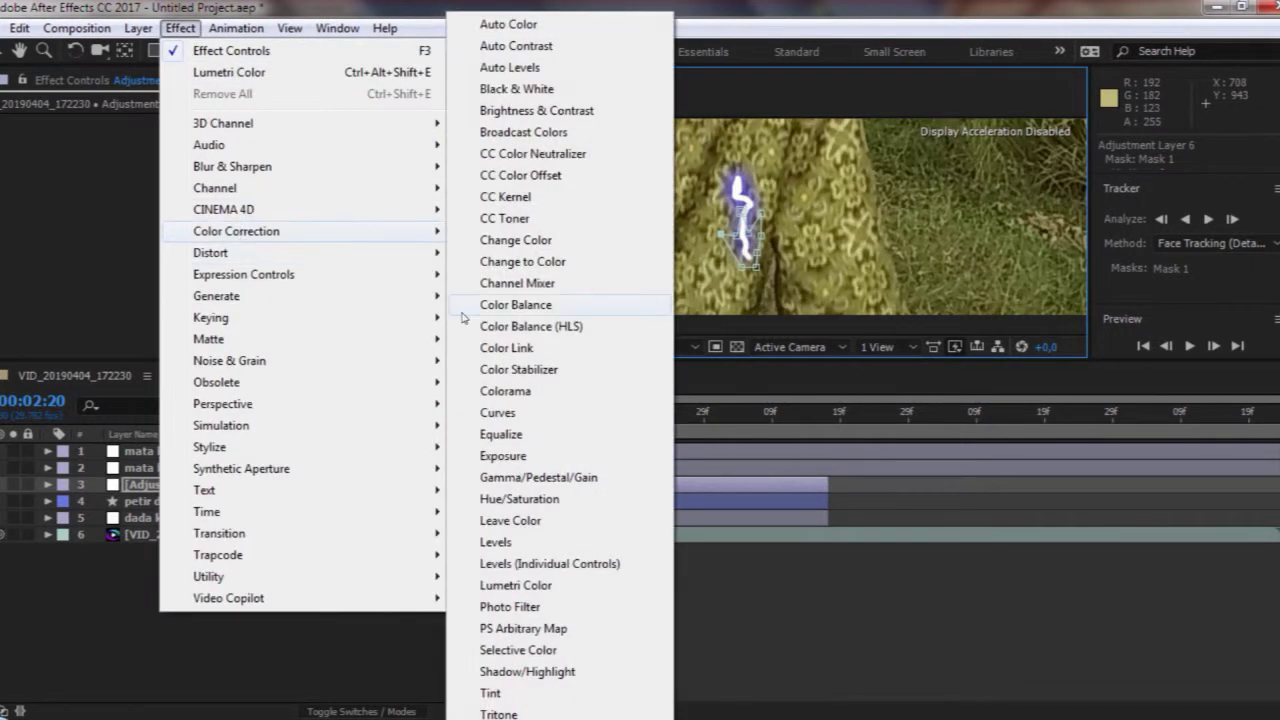
left_click(510, 459)
left_click_drag(176, 172, 281, 187)
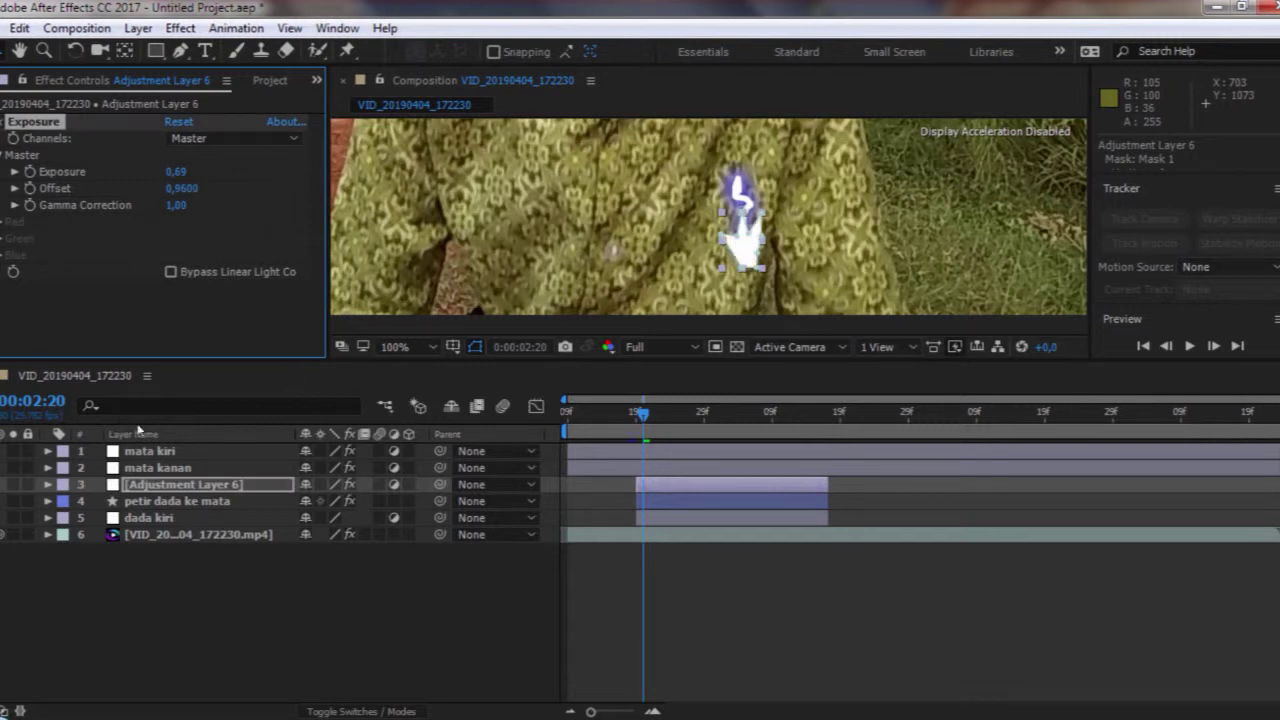
Set Mask 1's feather to 12 pixels and fit the whole frame in the composition view
left_click(47, 484)
left_click(63, 500)
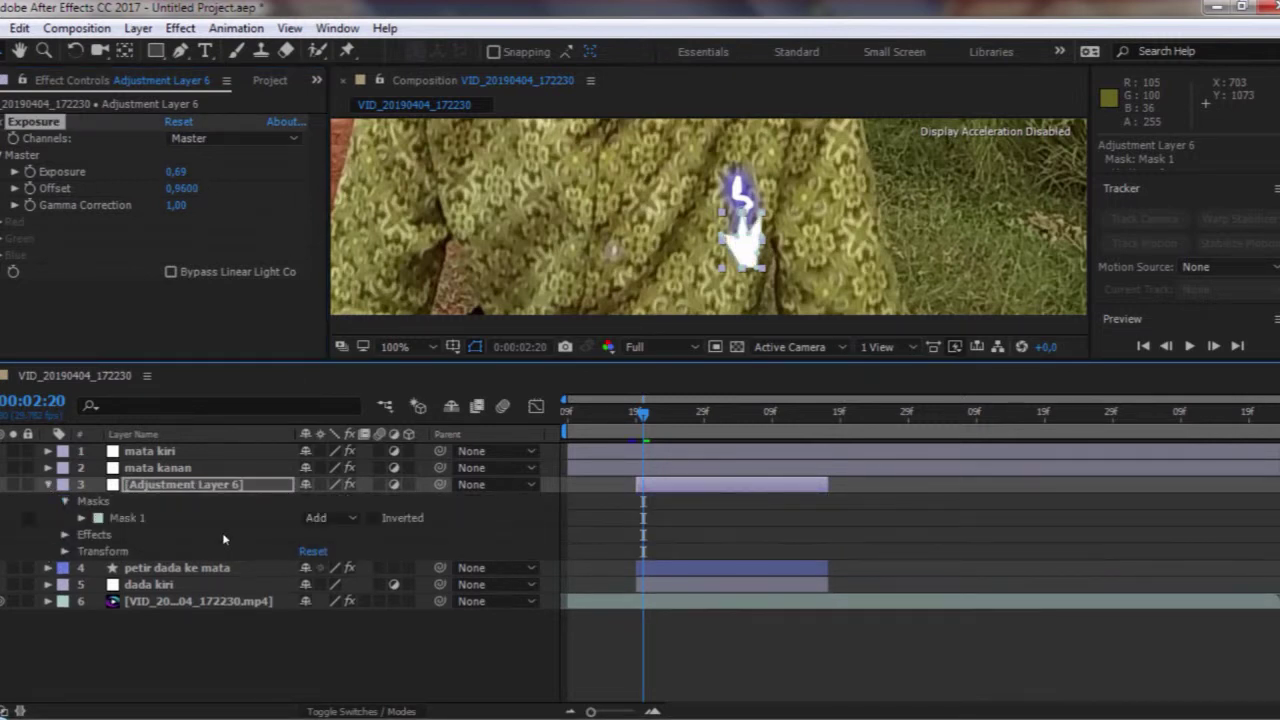
left_click(82, 518)
left_click_drag(322, 551, 345, 566)
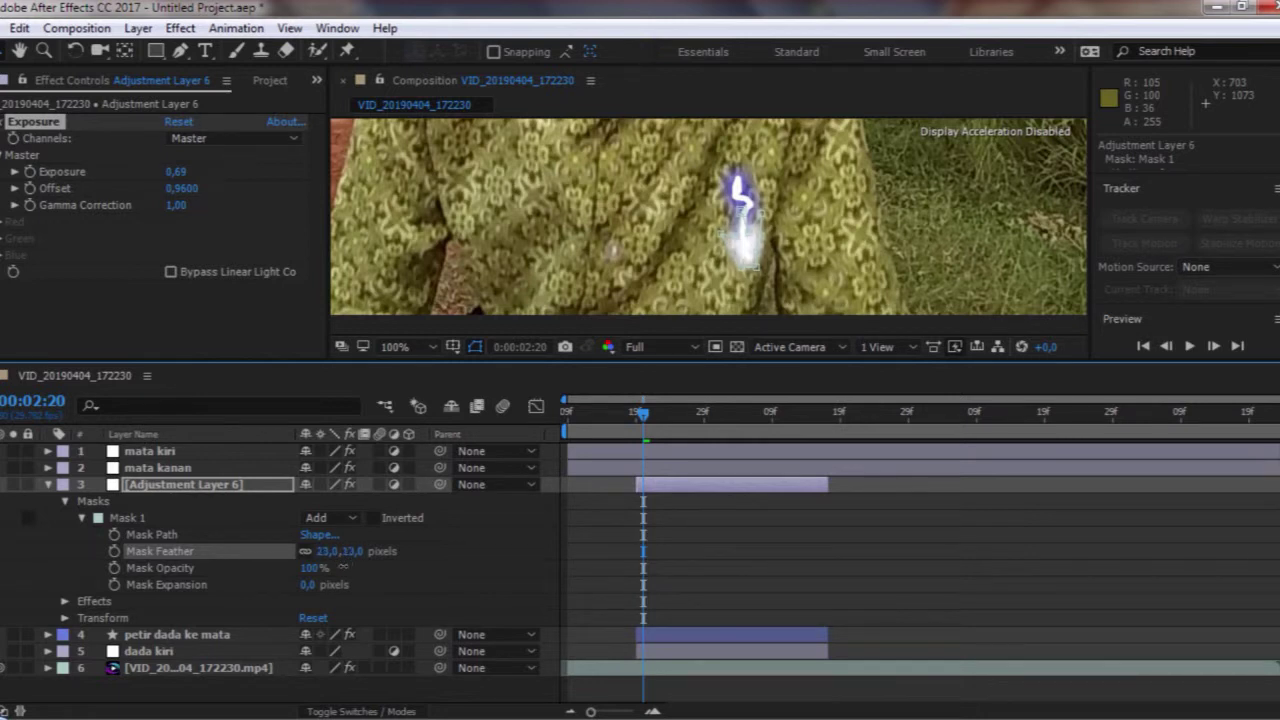
left_click(127, 517)
left_click(395, 347)
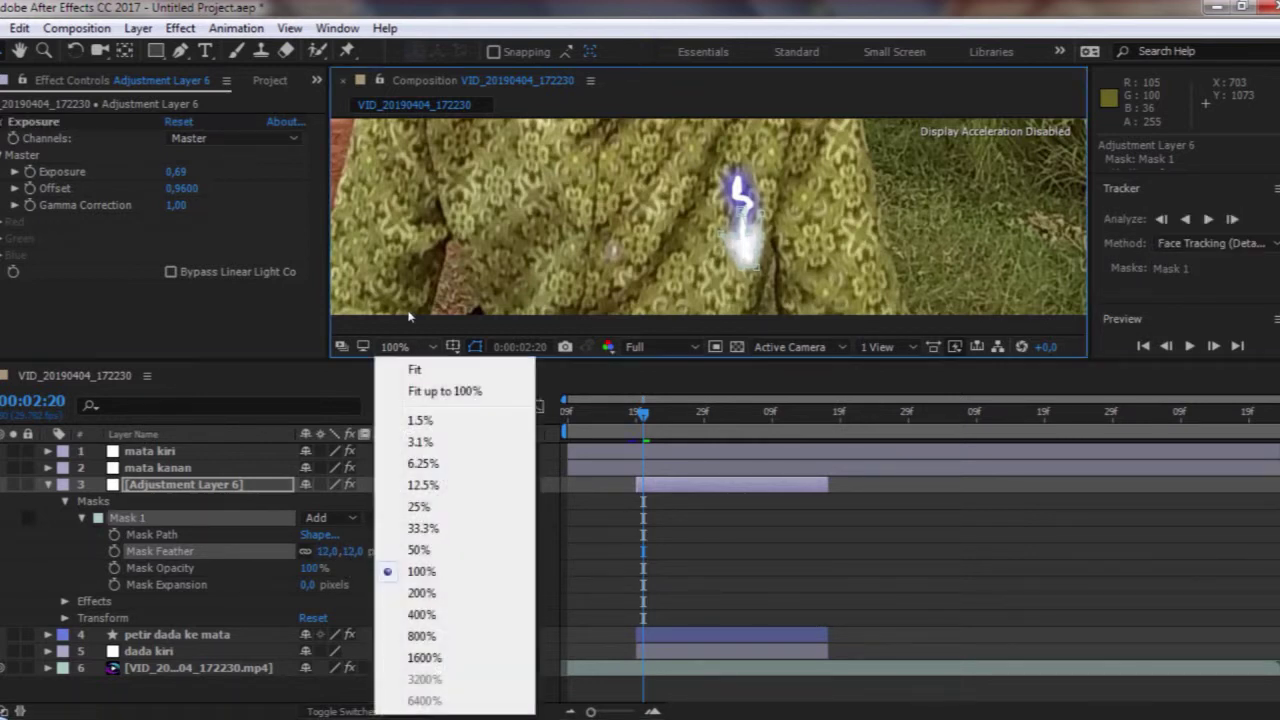
left_click(440, 391)
left_click(517, 594)
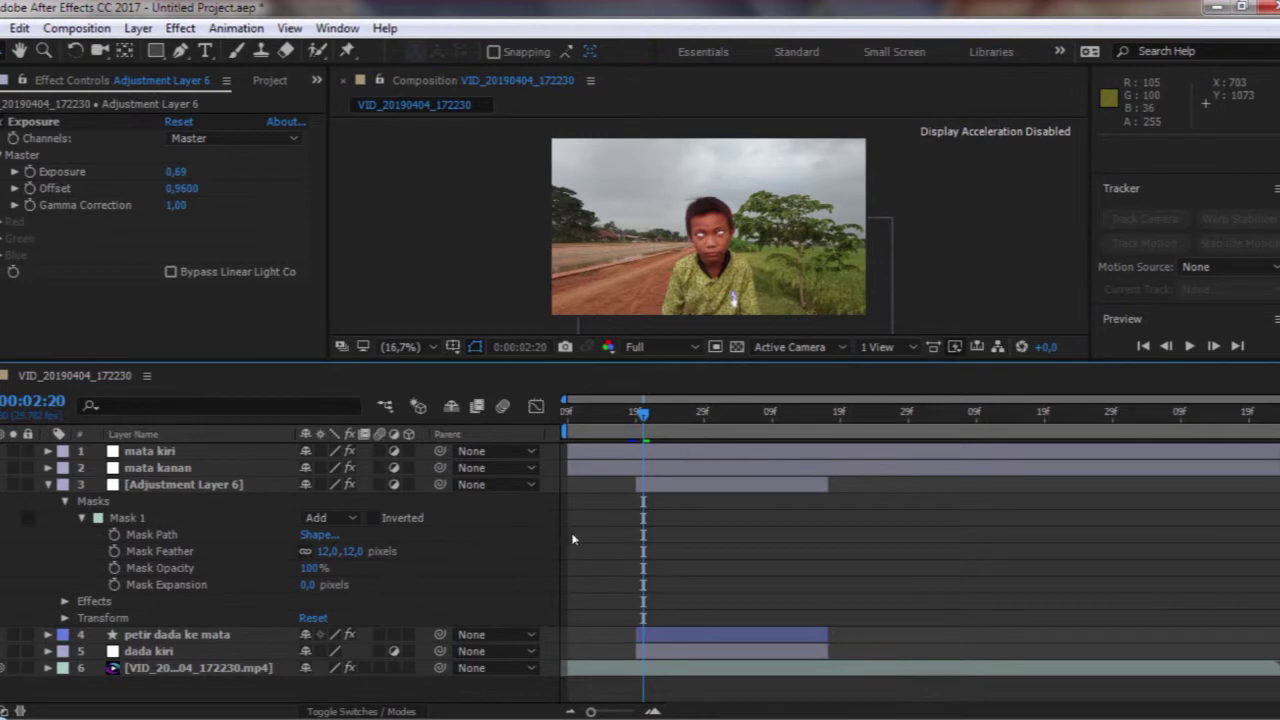
Parent the adjustment layer with the chest glow to the dada kiri layer and preview the animation
left_click(49, 486)
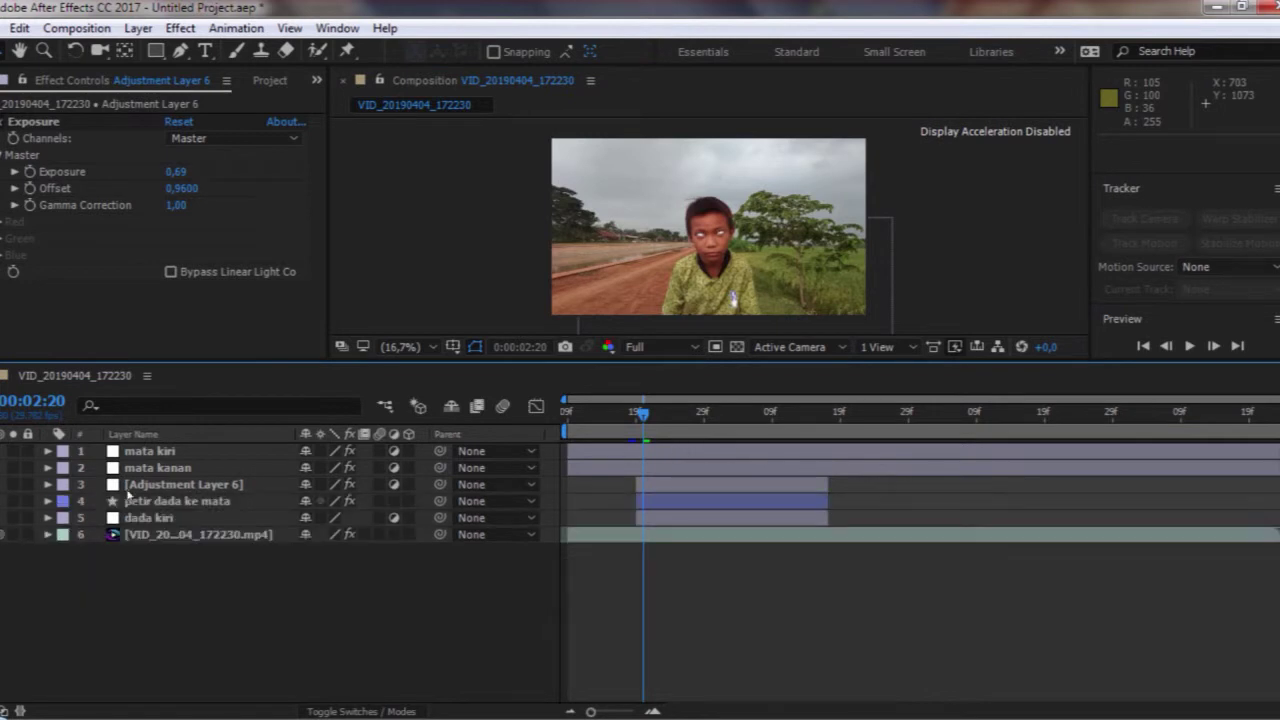
left_click(185, 486)
key("p")
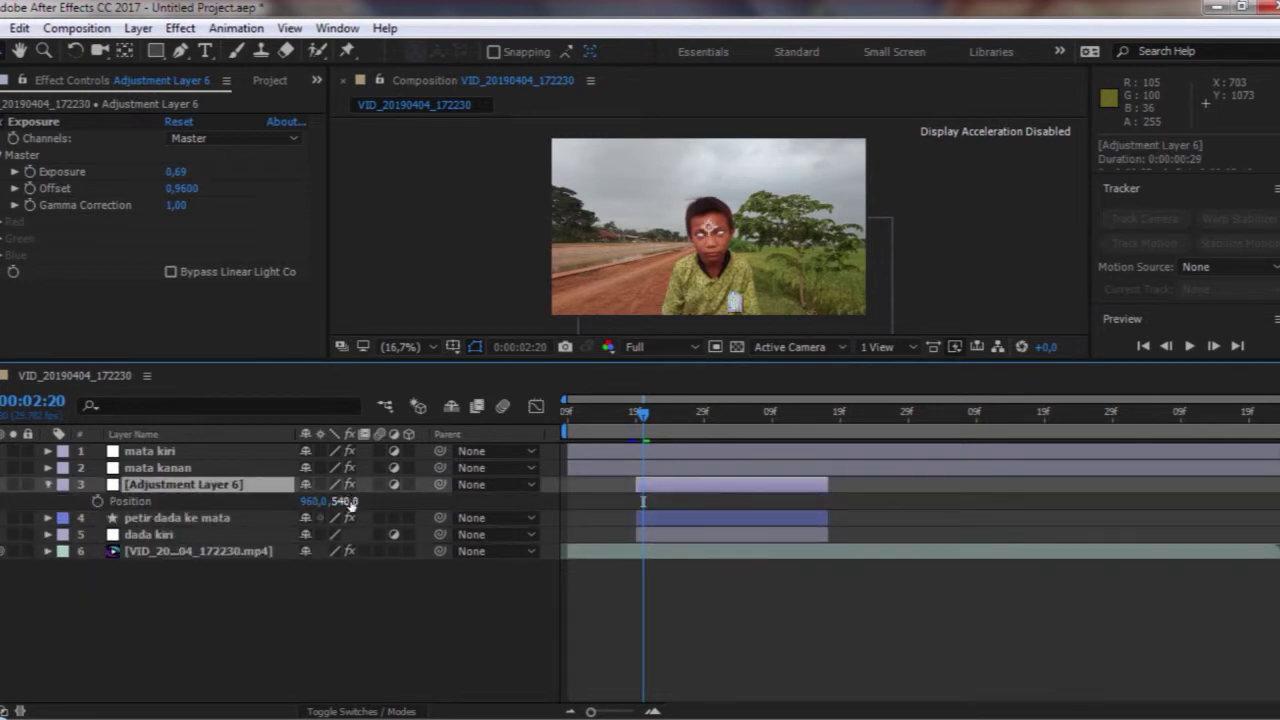
left_click_drag(440, 484, 183, 536)
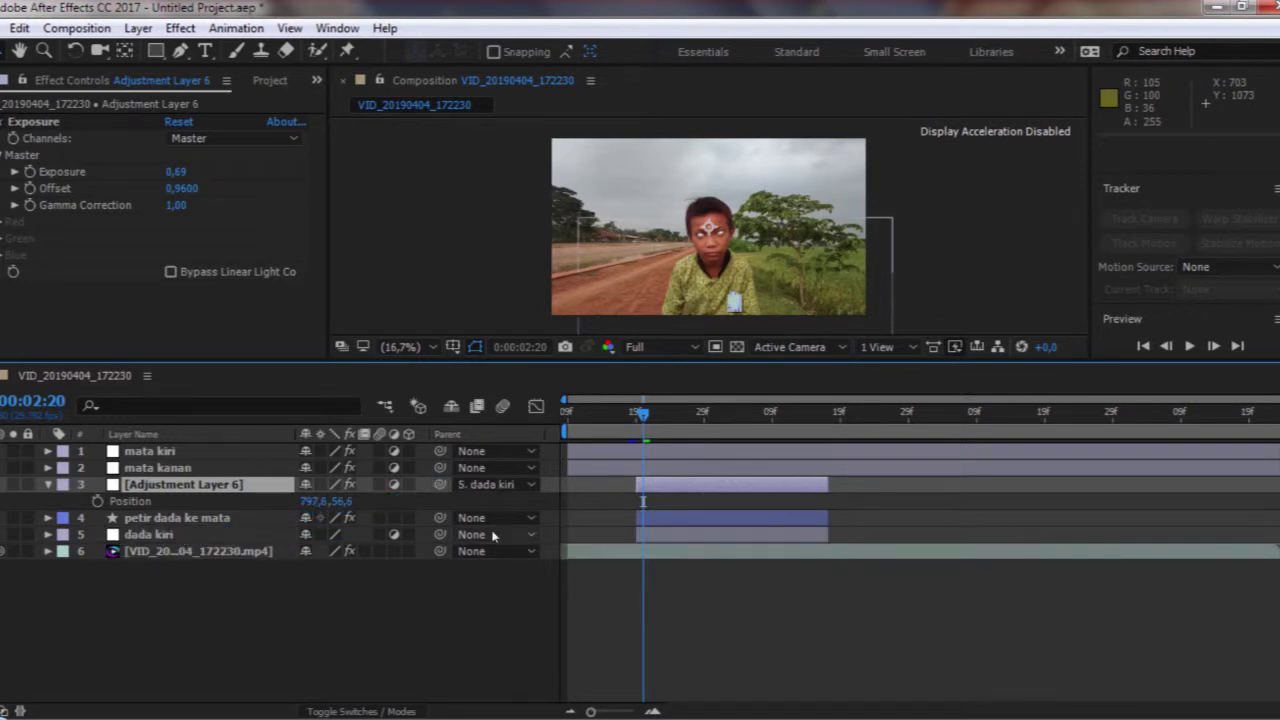
key("space")
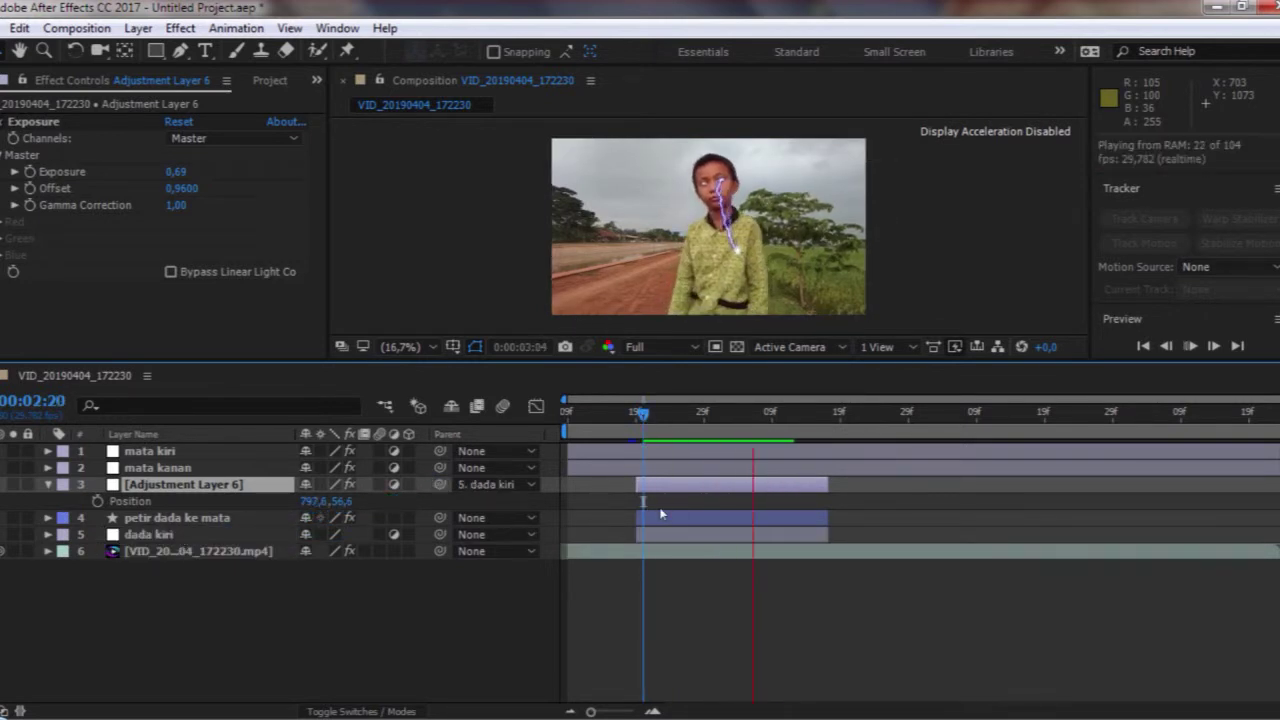
key("space")
Trim the chest glow adjustment layer to start at 0:00:02:20, one frame after the lightning begins
left_click_drag(663, 416, 636, 448)
left_click_drag(636, 486, 636, 488)
left_click_drag(590, 712, 649, 713)
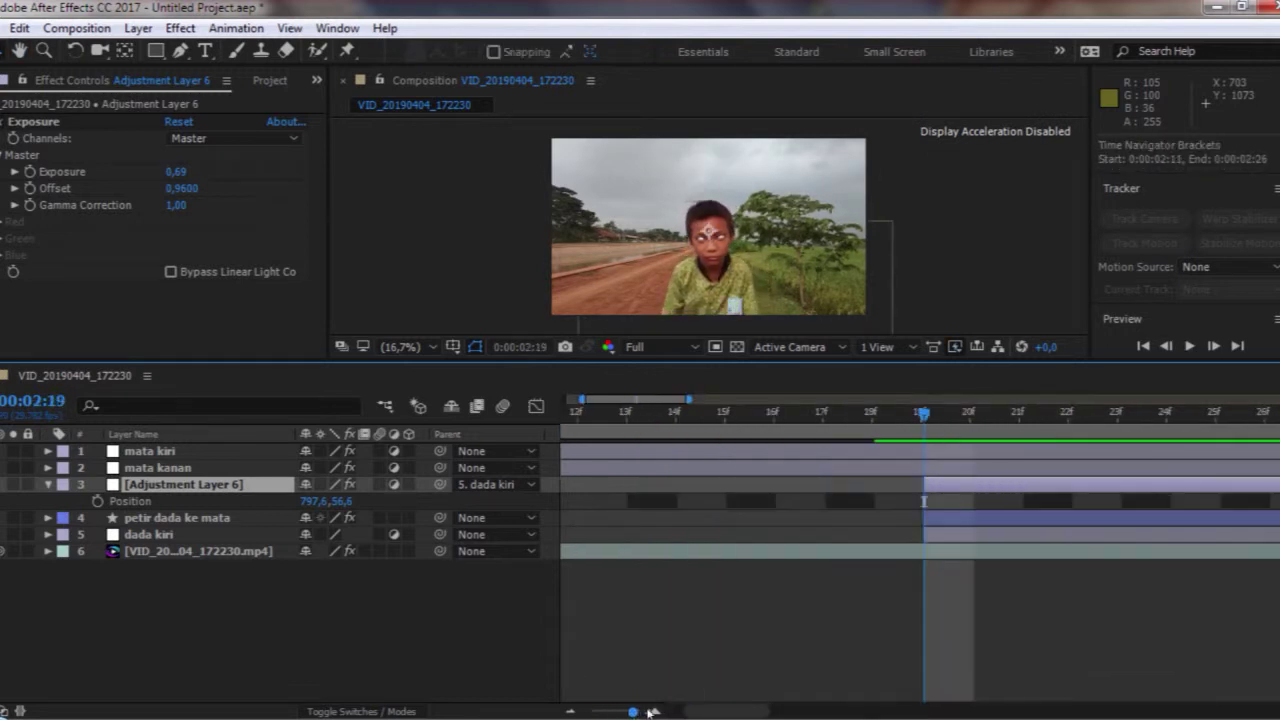
left_click_drag(927, 486, 951, 486)
key("space")
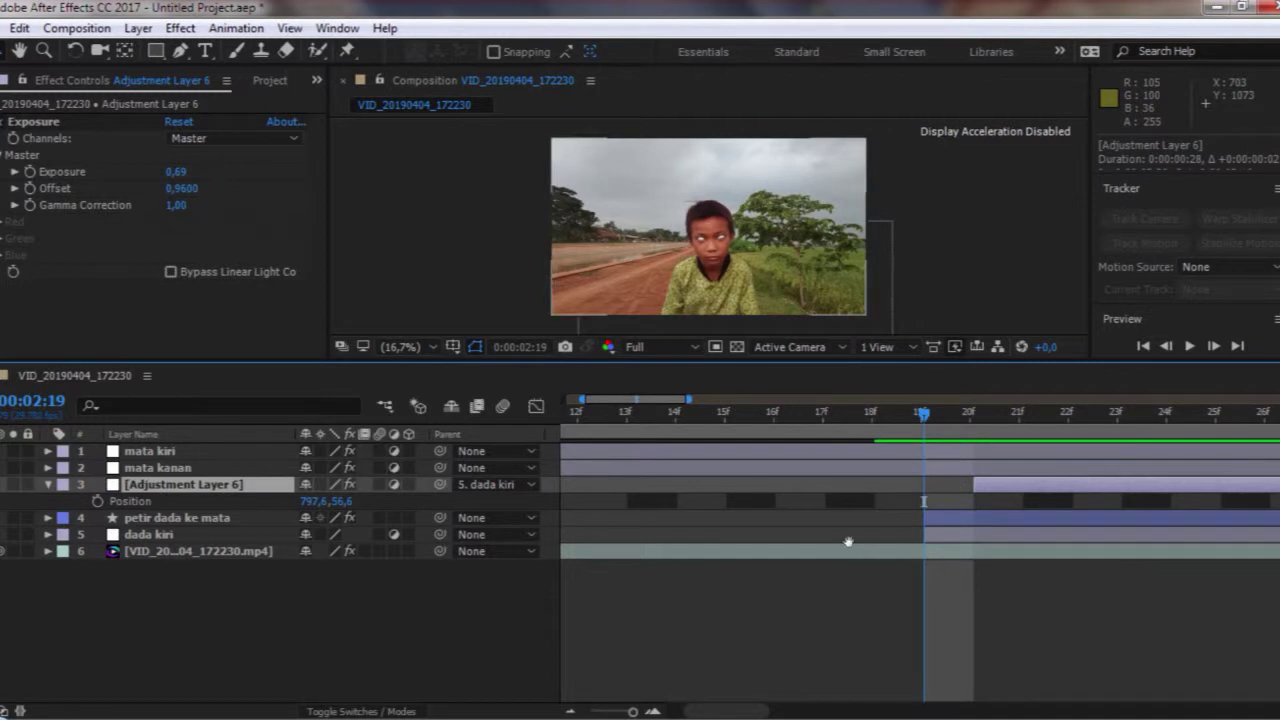
key("space")
Check the end of the chest glow and lightning layers around 0:00:03:16 and scrub back to 0:00:03:09
key("space")
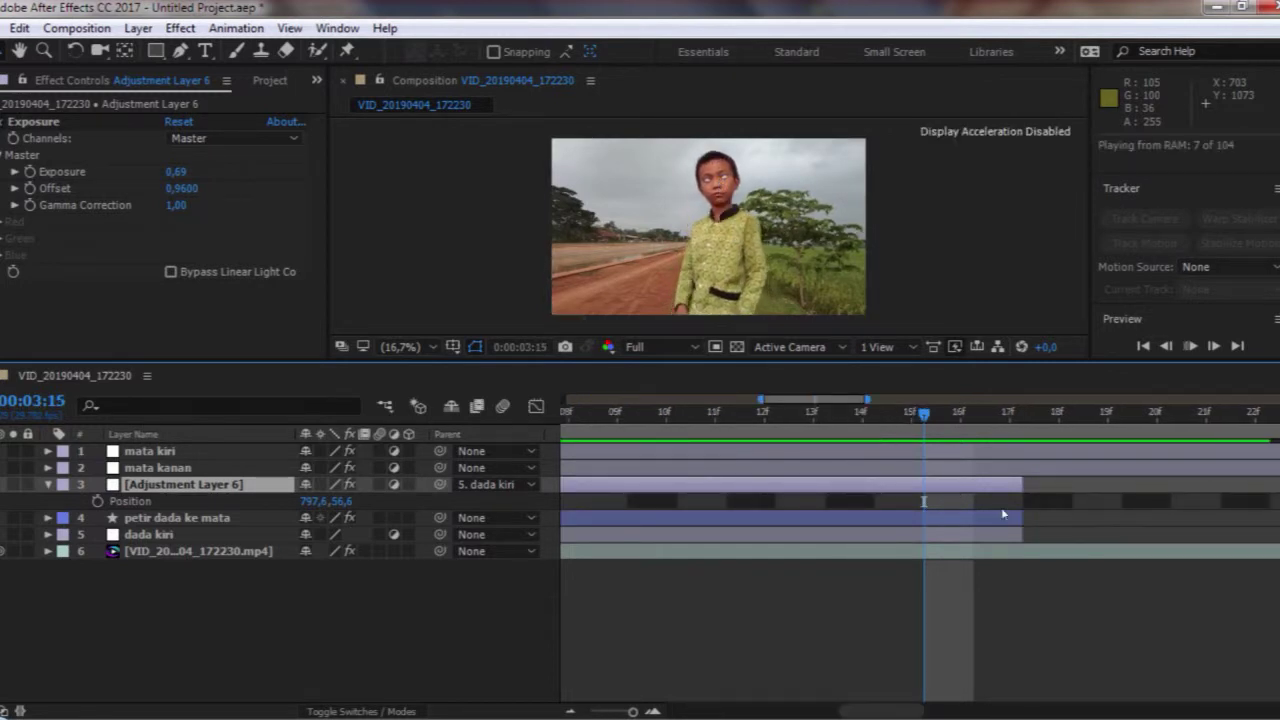
key("space")
left_click(995, 420)
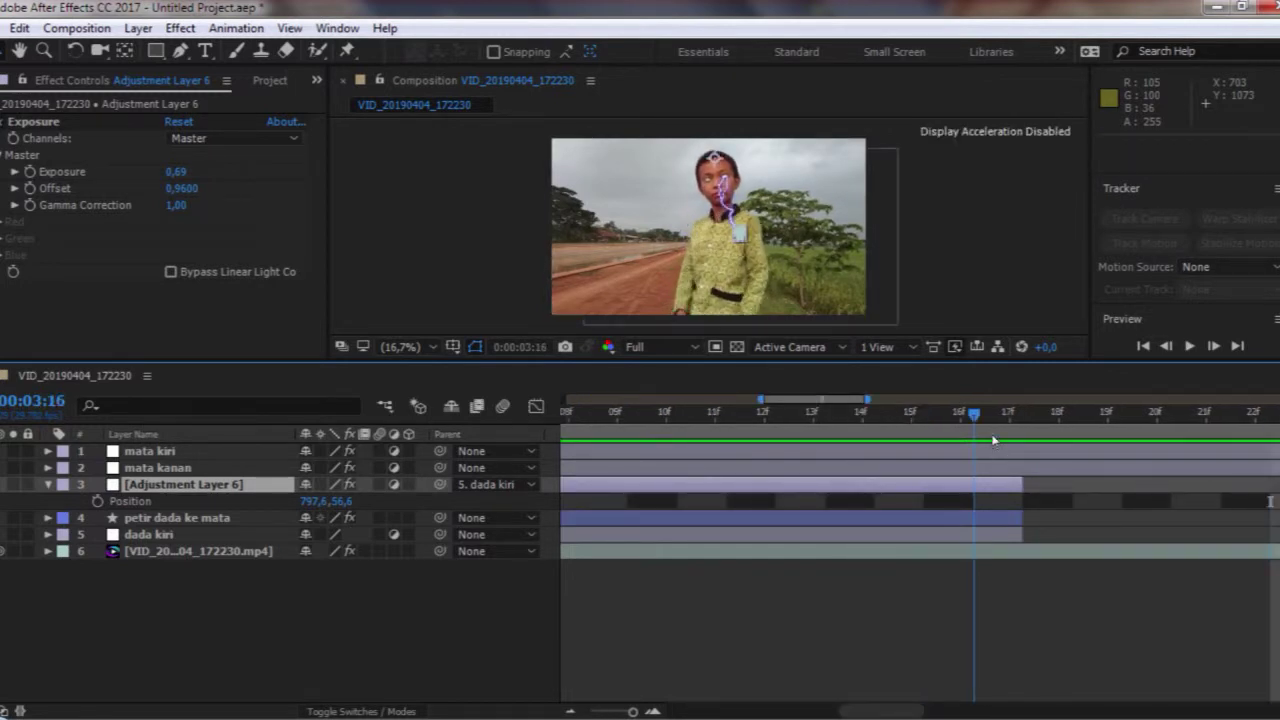
left_click(972, 594)
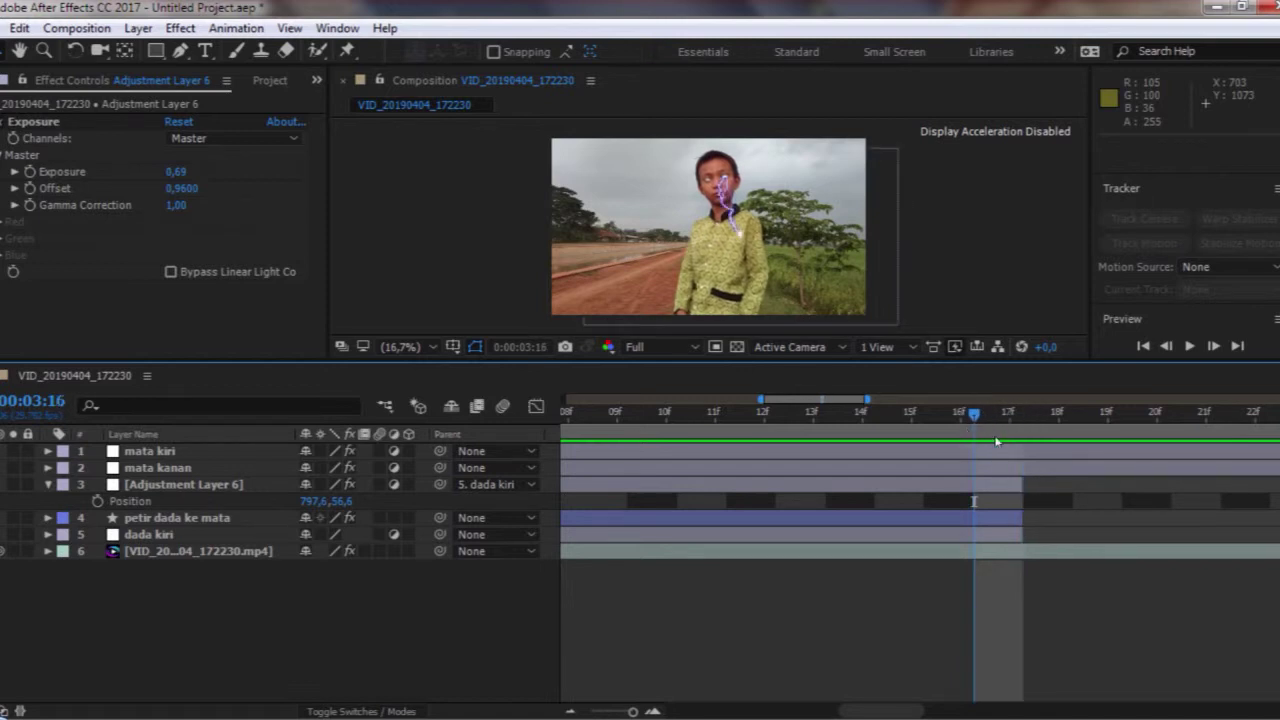
left_click_drag(996, 477, 618, 517)
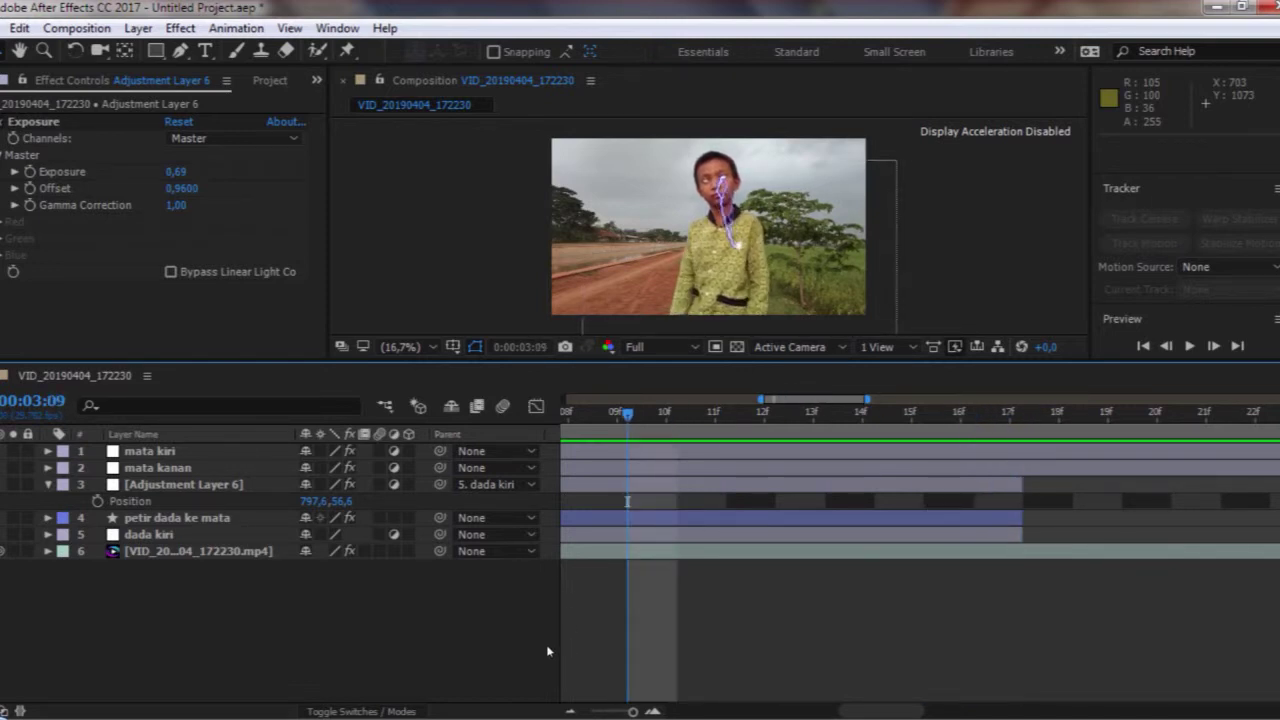
left_click_drag(632, 711, 590, 712)
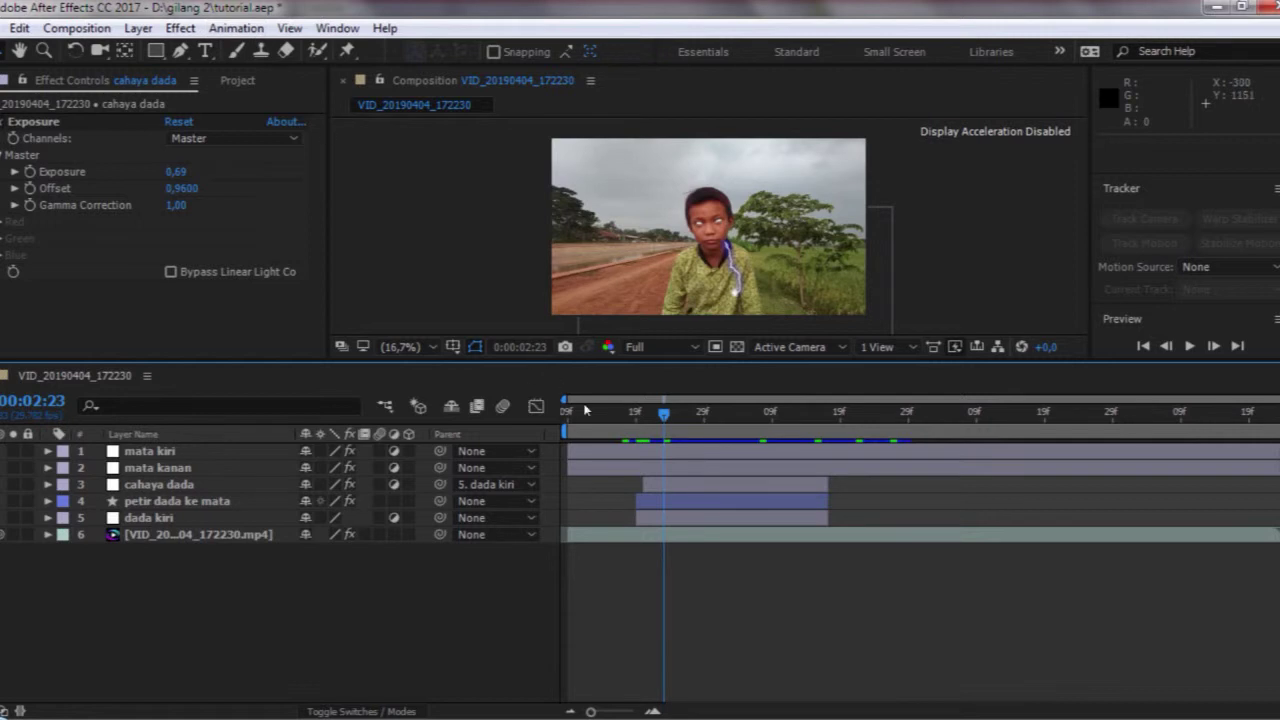
Add another adjustment layer with the playhead at 0:00:02:10 and place it directly above cahaya dada
key("Page_Up")
key("Page_Up")
key("Page_Up")
key("Page_Up")
key("Page_Up")
key("Page_Up")
key("Page_Up")
key("Page_Up")
key("Page_Up")
key("Page_Up")
key("Page_Up")
key("Page_Up")
key("Page_Up")
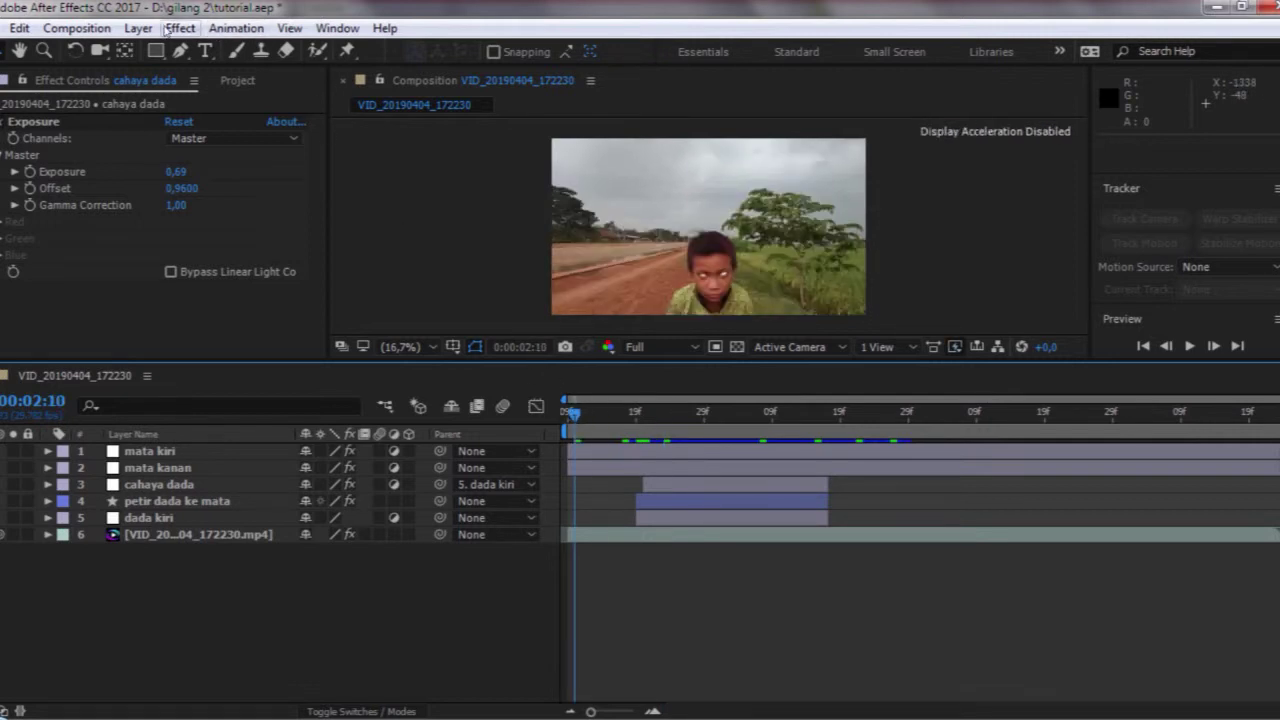
left_click(138, 28)
mouse_move(251, 22)
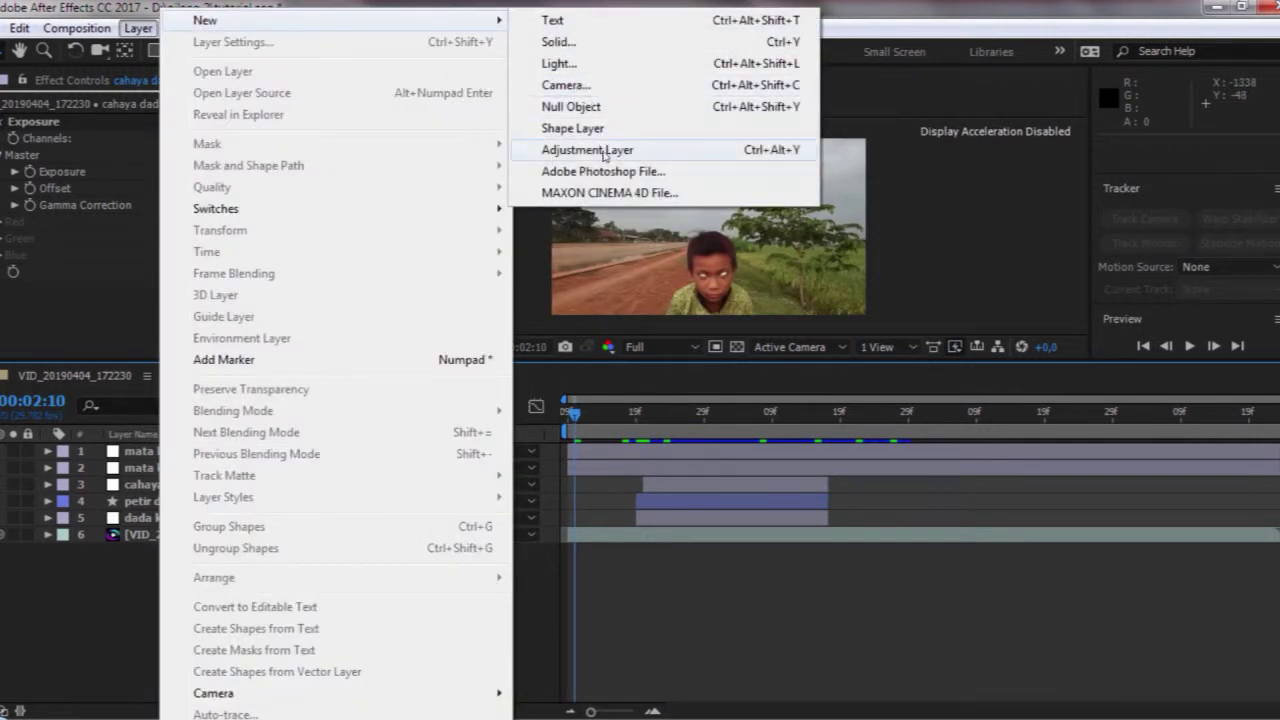
left_click(590, 150)
left_click_drag(230, 453, 222, 484)
Rename the new adjustment layer "cahaya mata"
right_click(222, 484)
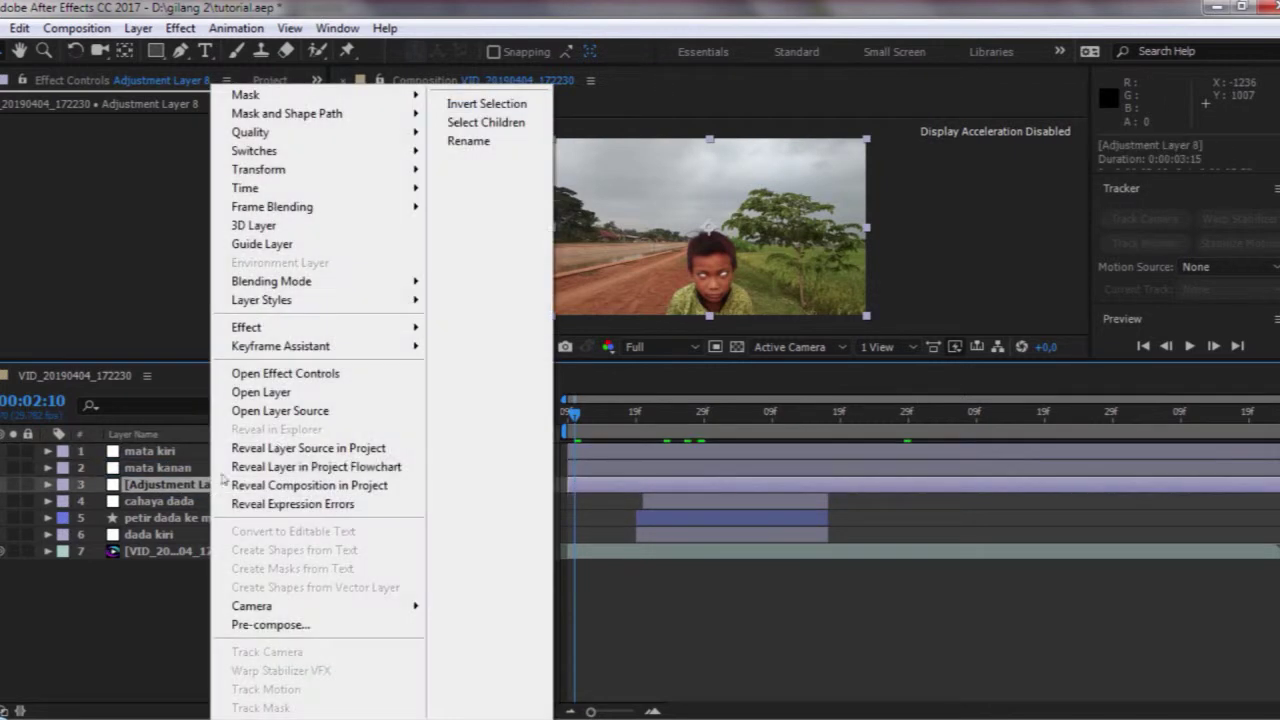
left_click(468, 141)
type("cahaya mata")
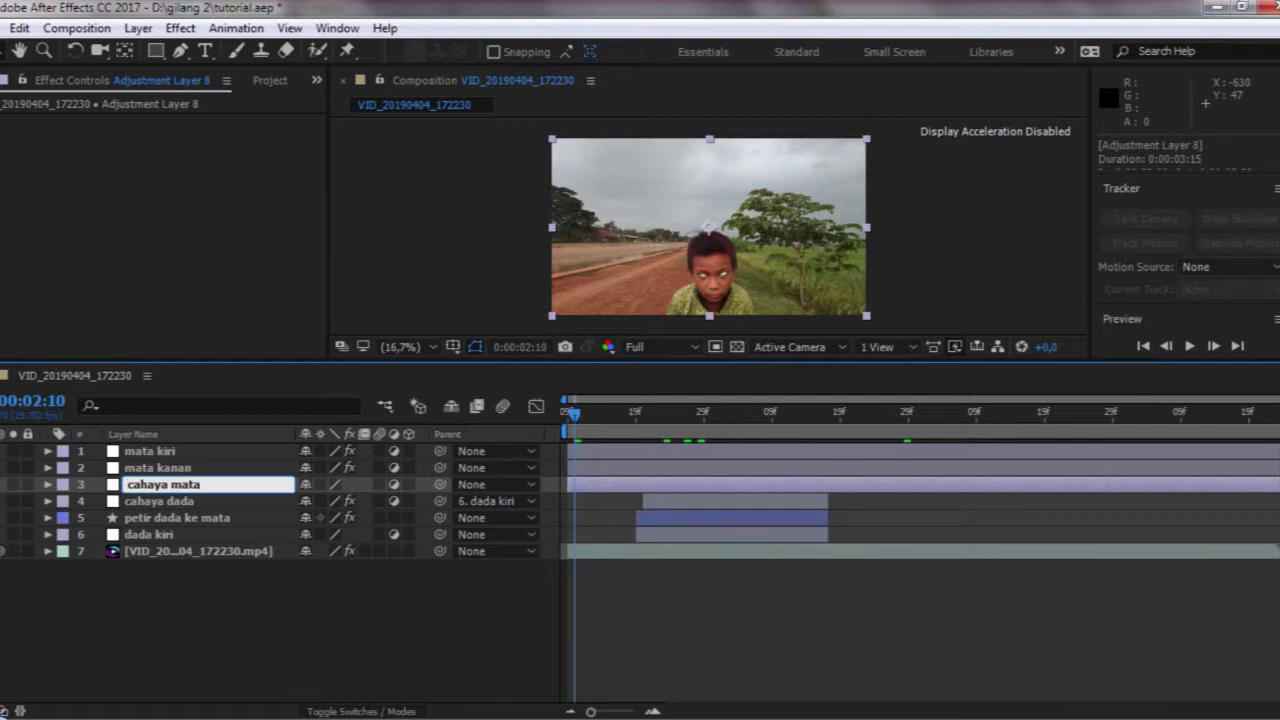
key("Return")
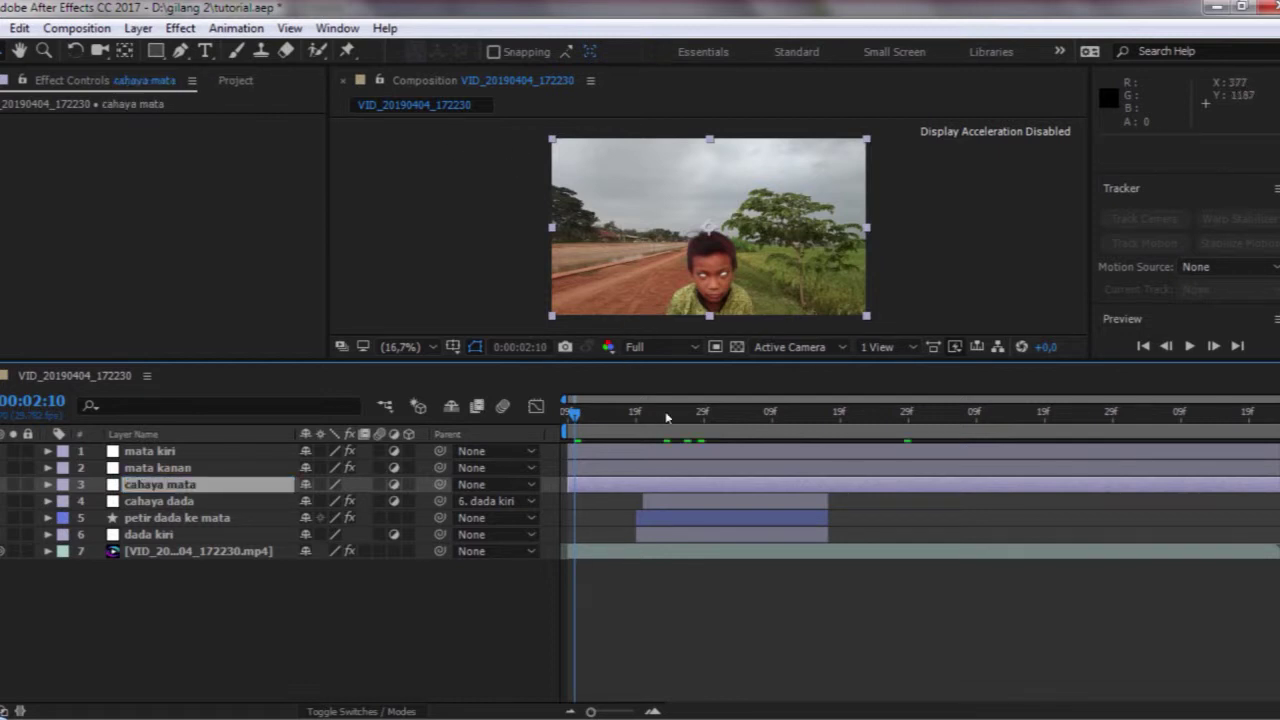
Trim cahaya mata to start at 0:00:02:25, when the lightning reaches the eye, and end with the lightning layer
left_click_drag(641, 415, 673, 420)
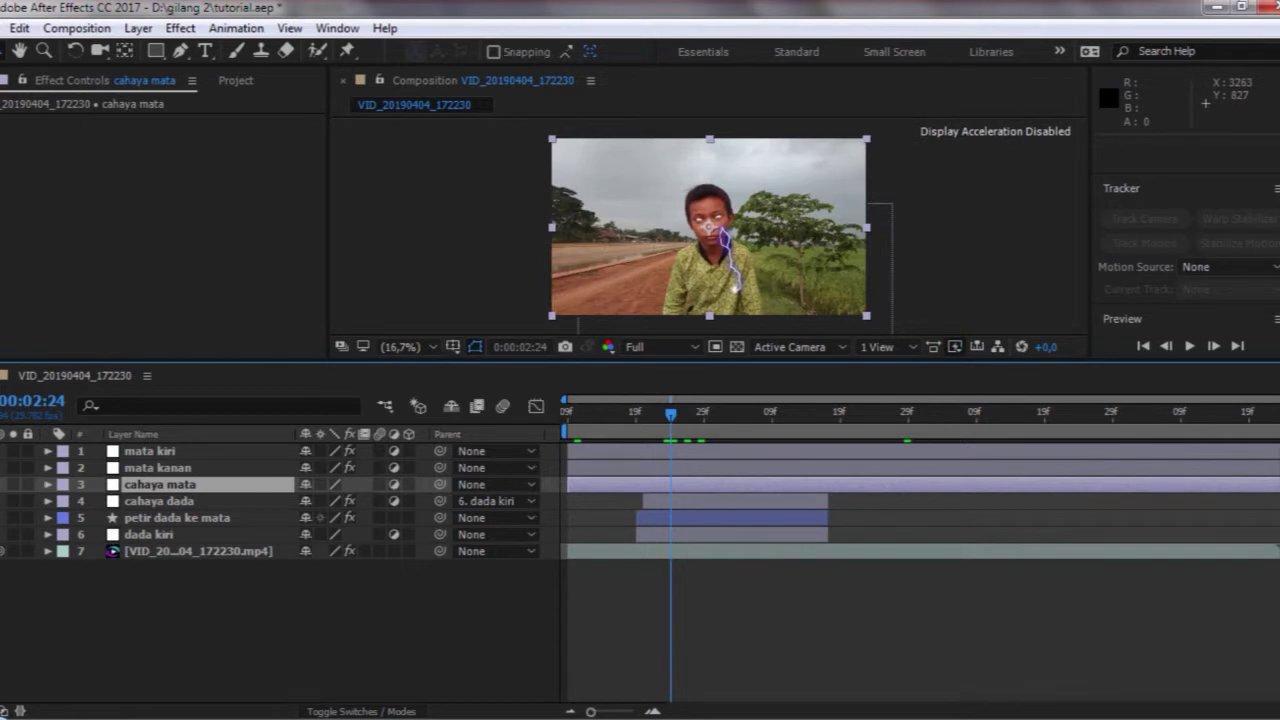
left_click(1215, 346)
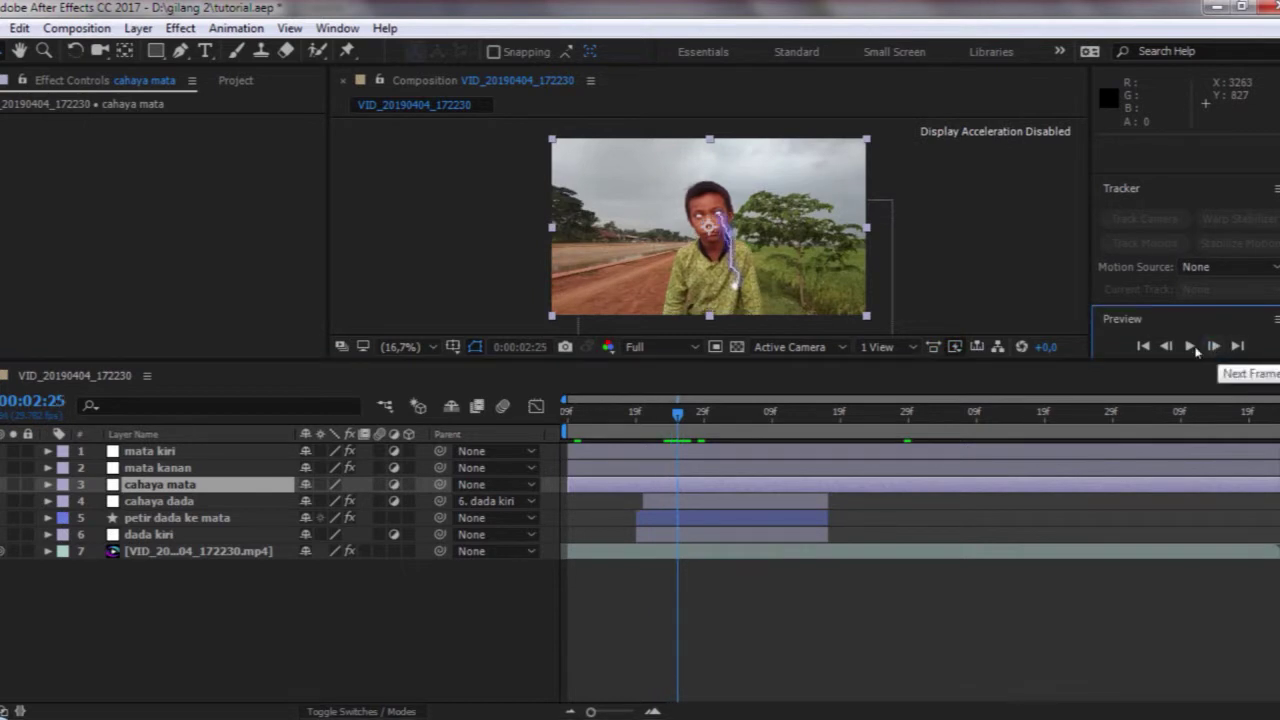
left_click_drag(561, 483, 676, 527)
left_click_drag(1279, 485, 829, 520)
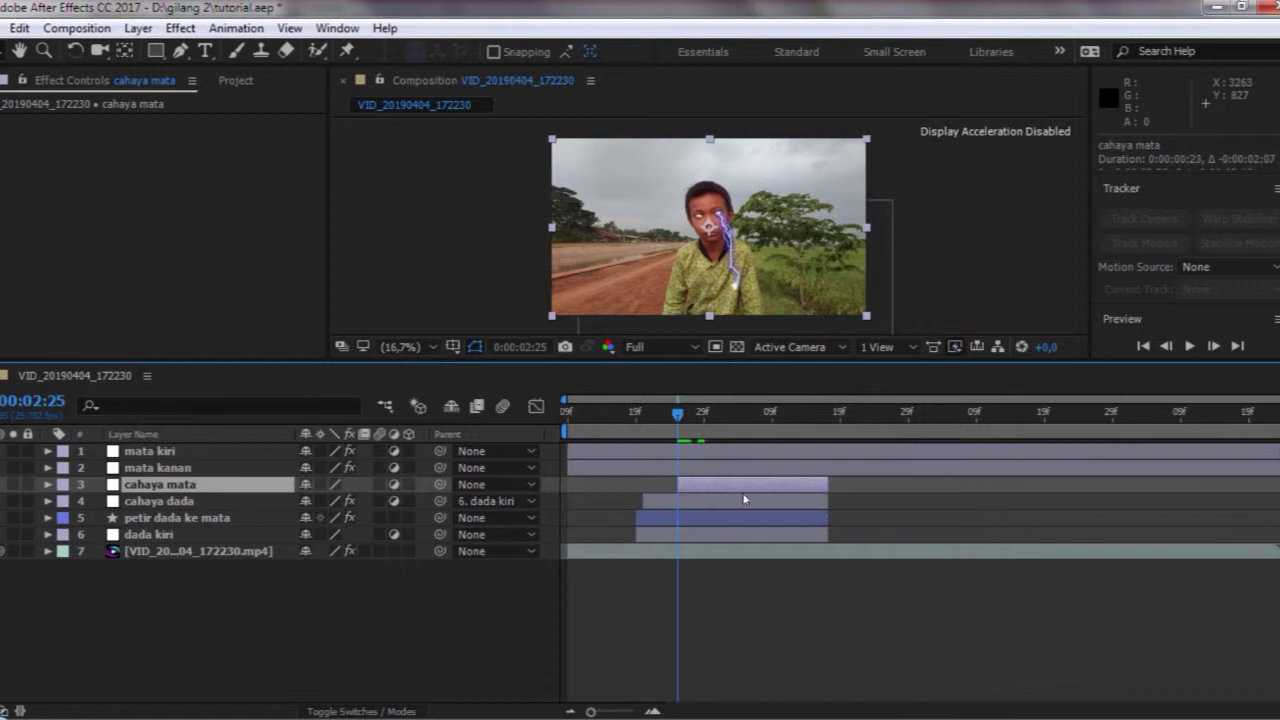
Draw a closed freeform Pen mask on cahaya mata around the lightning-struck eye, extending down over the cheek beside the nose
scroll(657, 249, "up", 5)
key("v")
key("g")
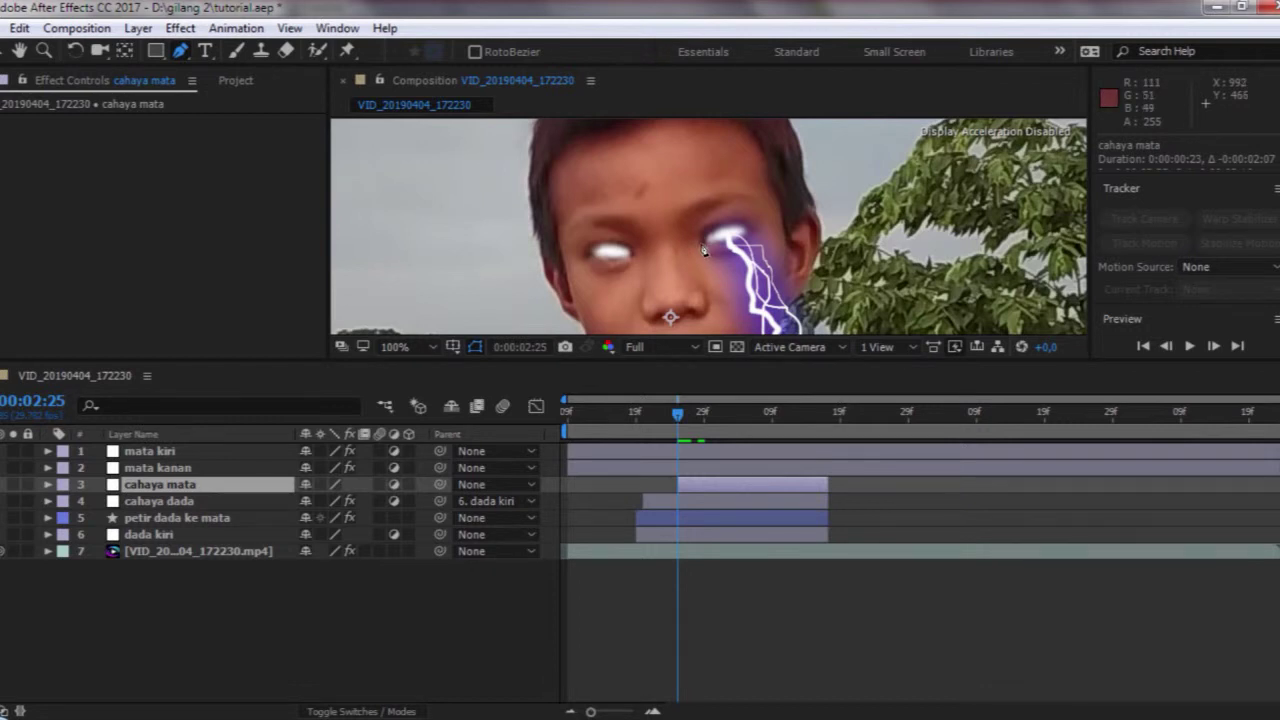
left_click_drag(708, 357, 700, 518)
left_click_drag(677, 392, 626, 375)
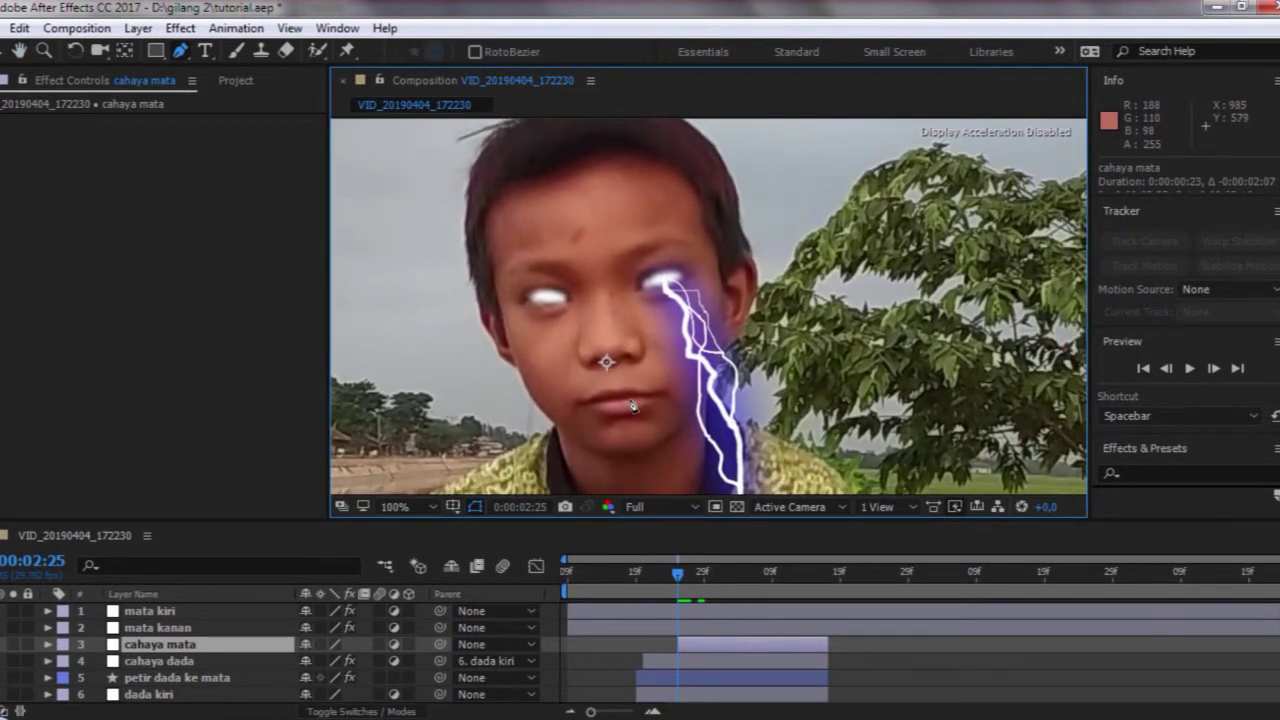
left_click(633, 289)
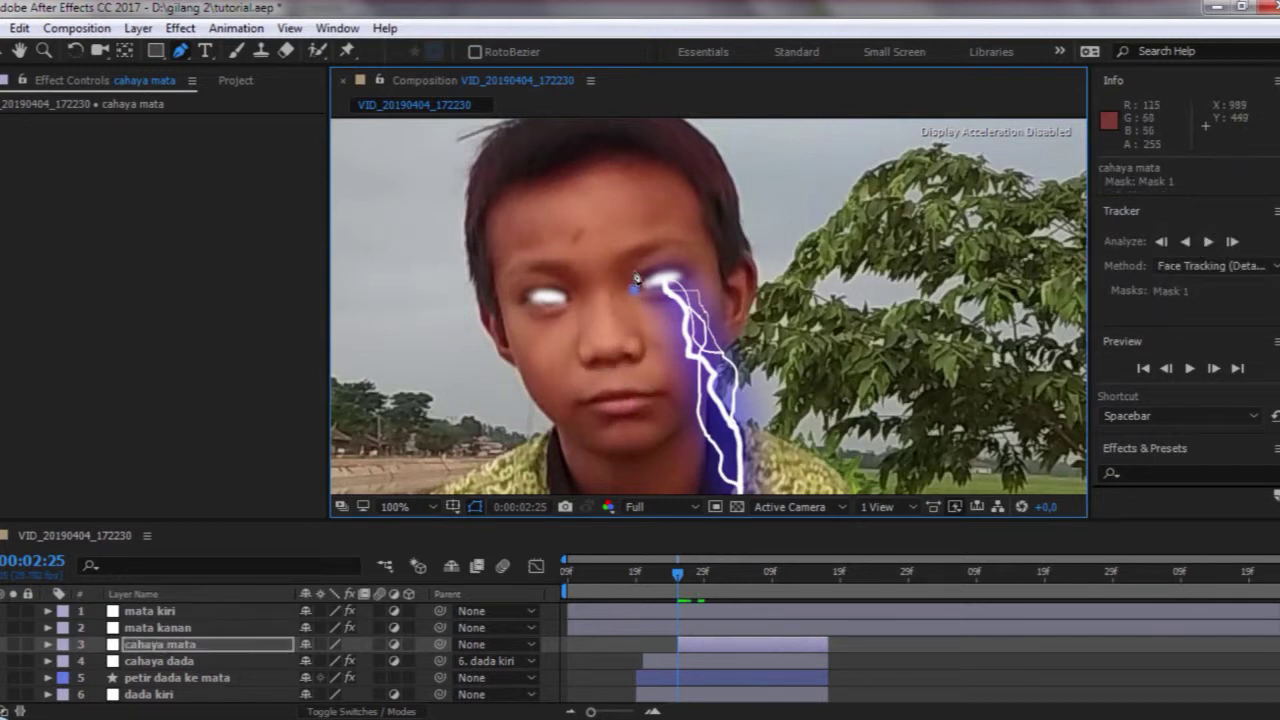
left_click(638, 272)
left_click(652, 268)
scroll(686, 260, "up", 2)
left_click(605, 220)
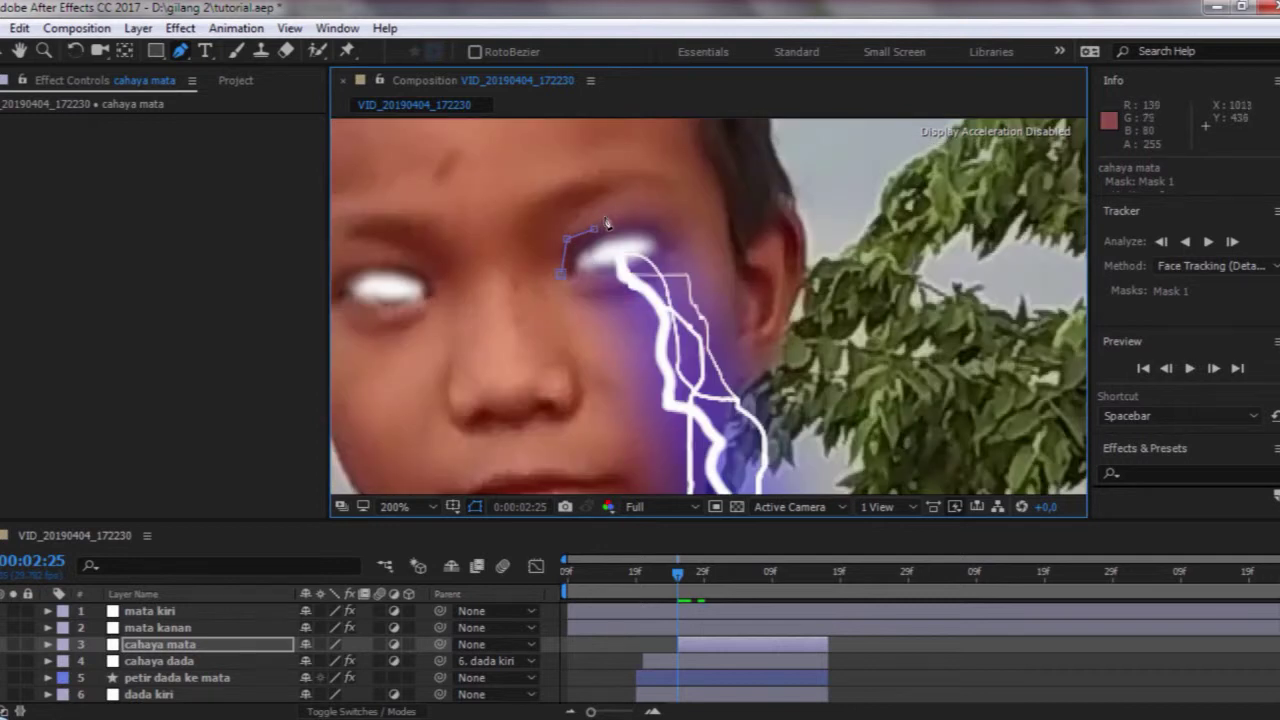
key("ctrl+z")
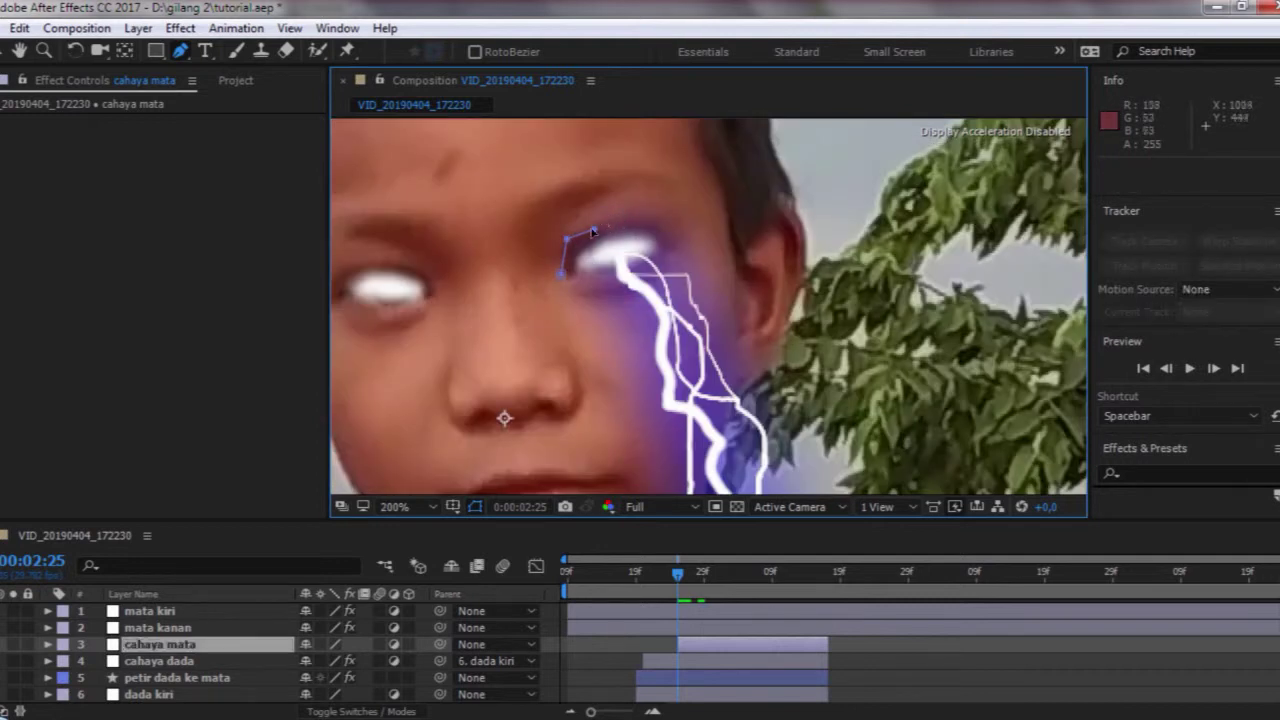
left_click(610, 219)
left_click(632, 216)
left_click(655, 216)
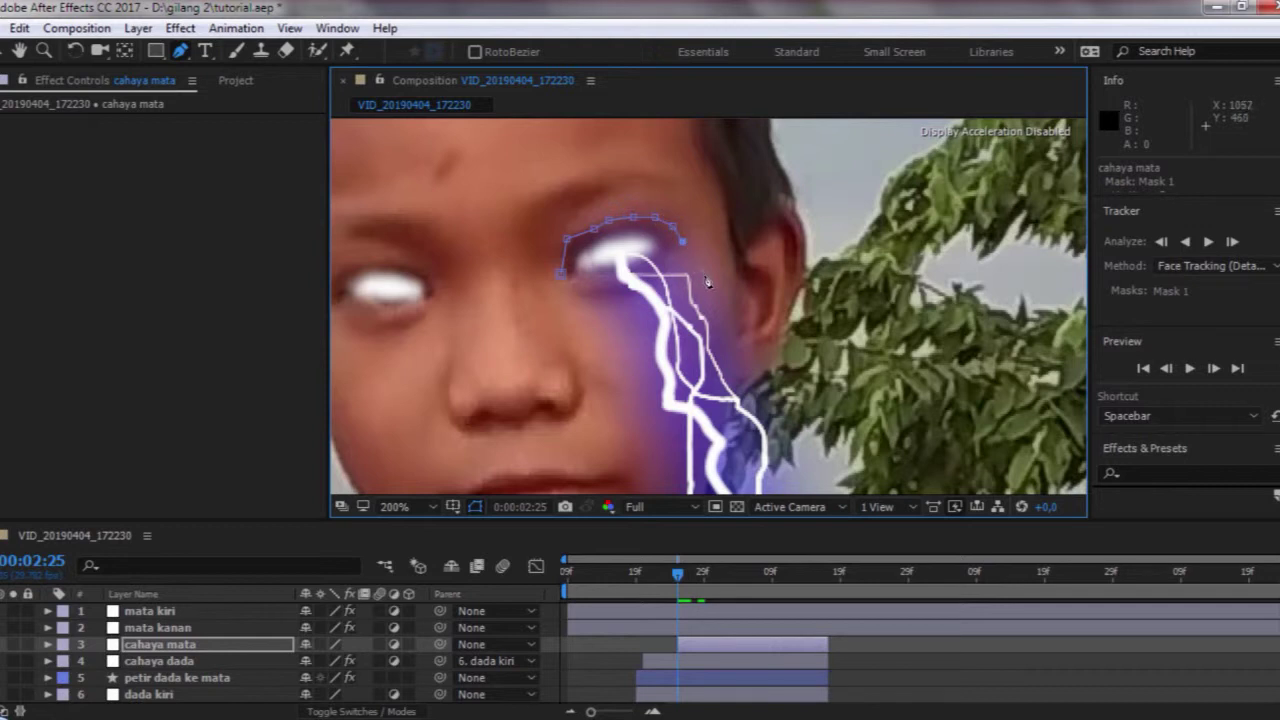
left_click(722, 314)
left_click(578, 430)
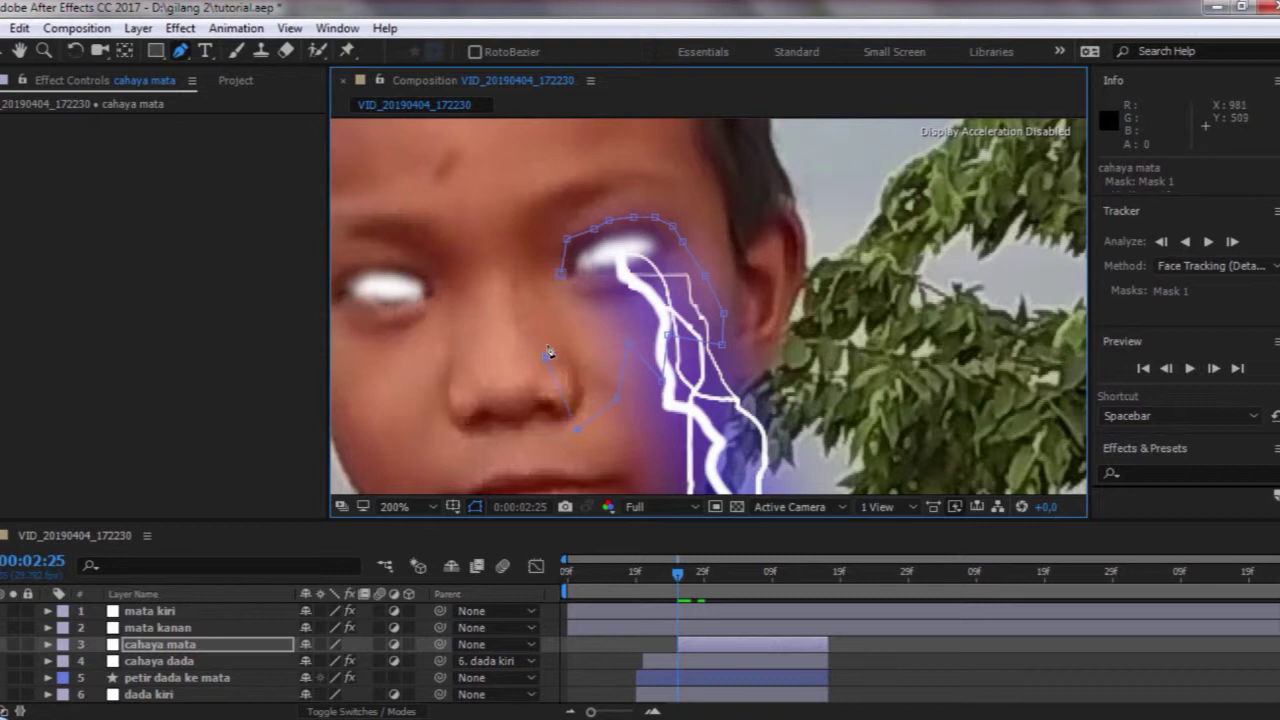
left_click(562, 274)
Apply an Exposure effect to cahaya mata with Exposure 1.82, Offset 0.87 and Gamma Correction 2.90
left_click(180, 28)
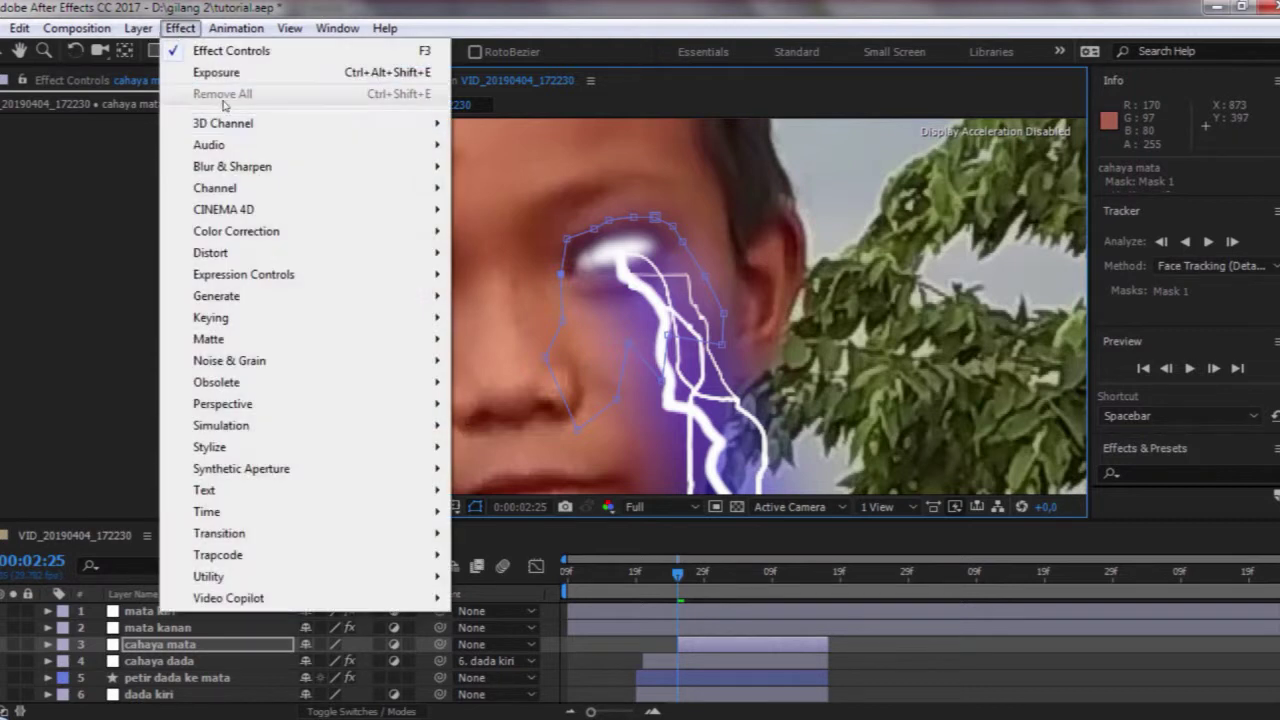
mouse_move(400, 231)
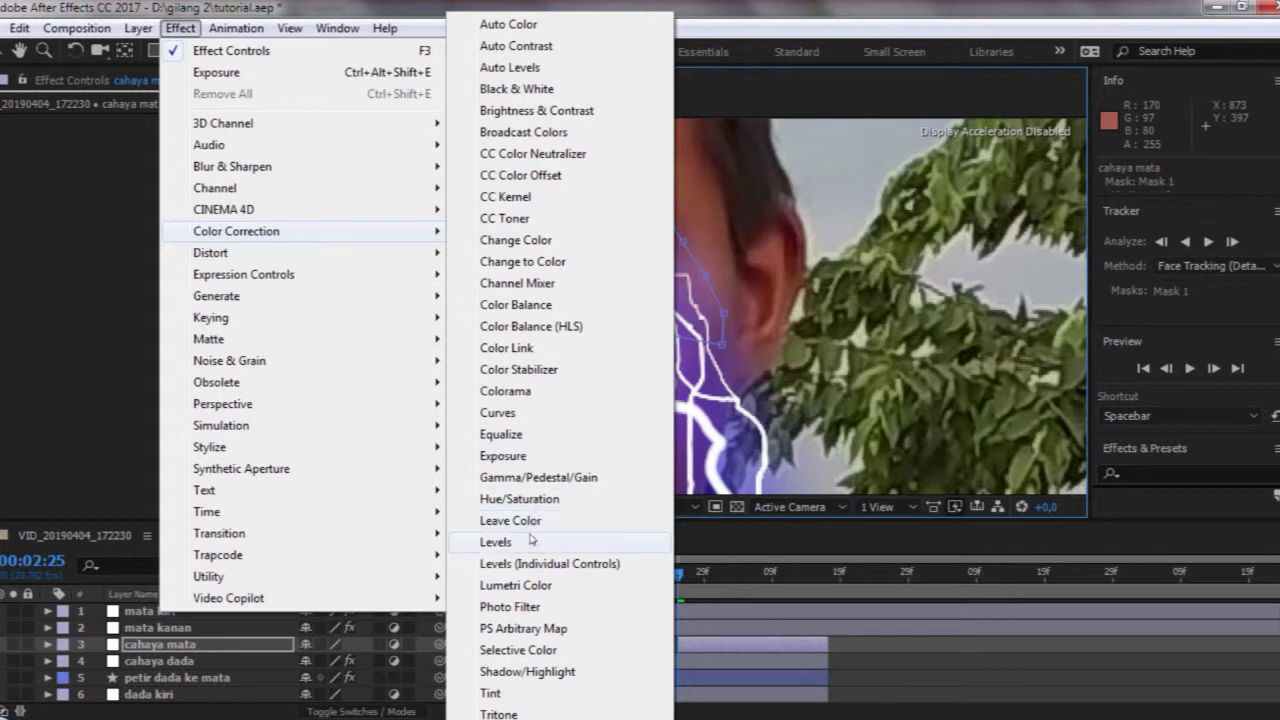
left_click(525, 458)
left_click_drag(175, 171, 362, 163)
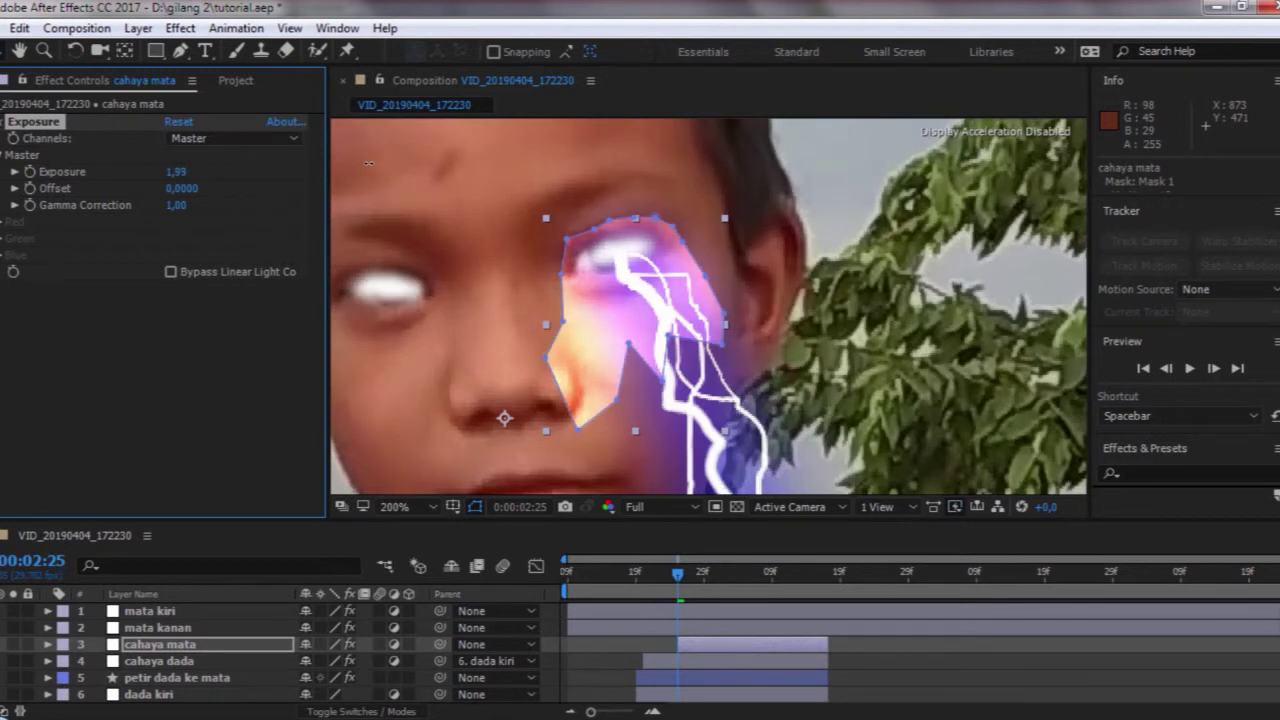
left_click_drag(368, 166, 358, 168)
left_click_drag(176, 204, 268, 188)
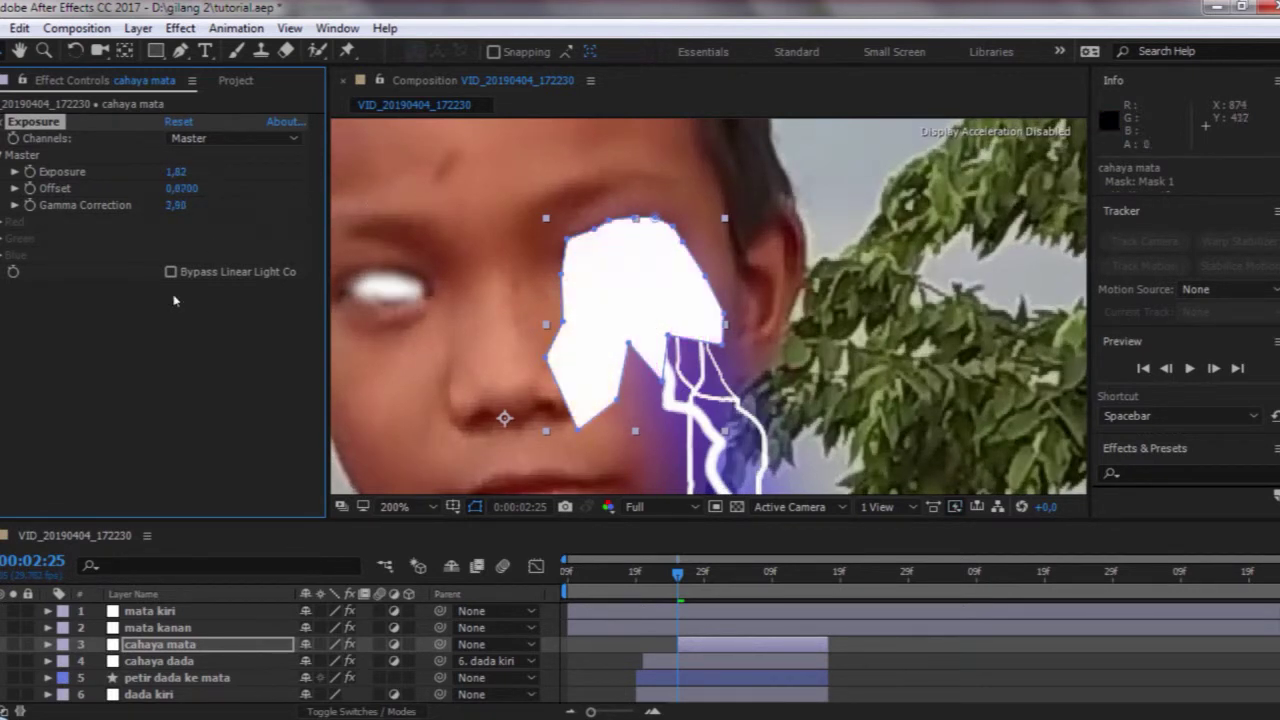
Feather Mask 1 of cahaya mata by 48 pixels and fit the composition in the viewer to judge the glow
left_click(46, 645)
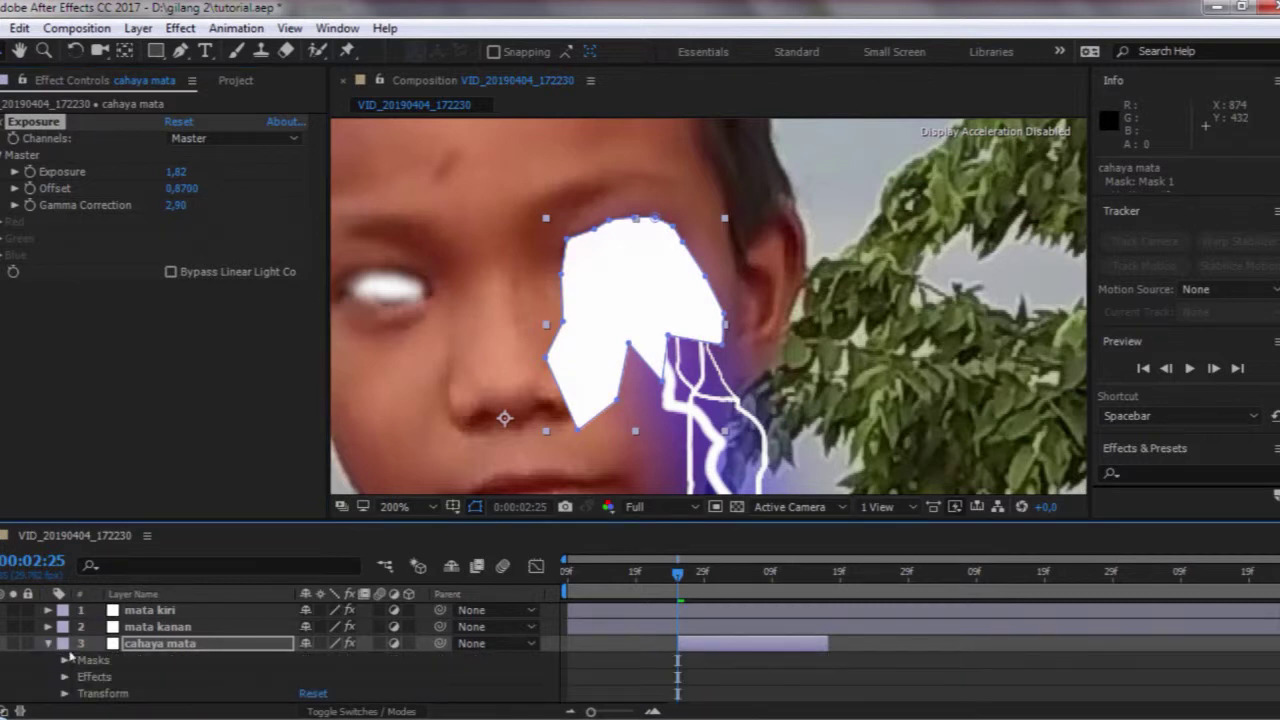
left_click(65, 661)
scroll(347, 602, "down", 3)
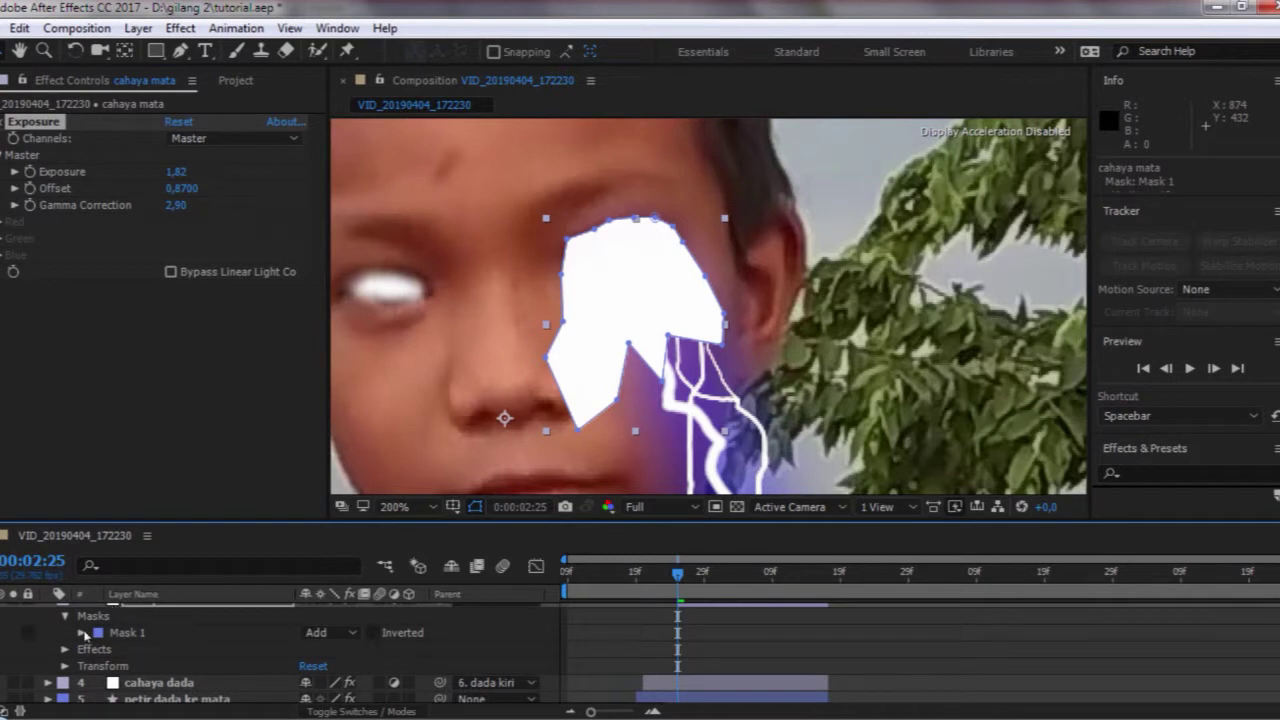
left_click(82, 632)
left_click_drag(315, 661, 369, 664)
left_click(432, 507)
left_click(435, 172)
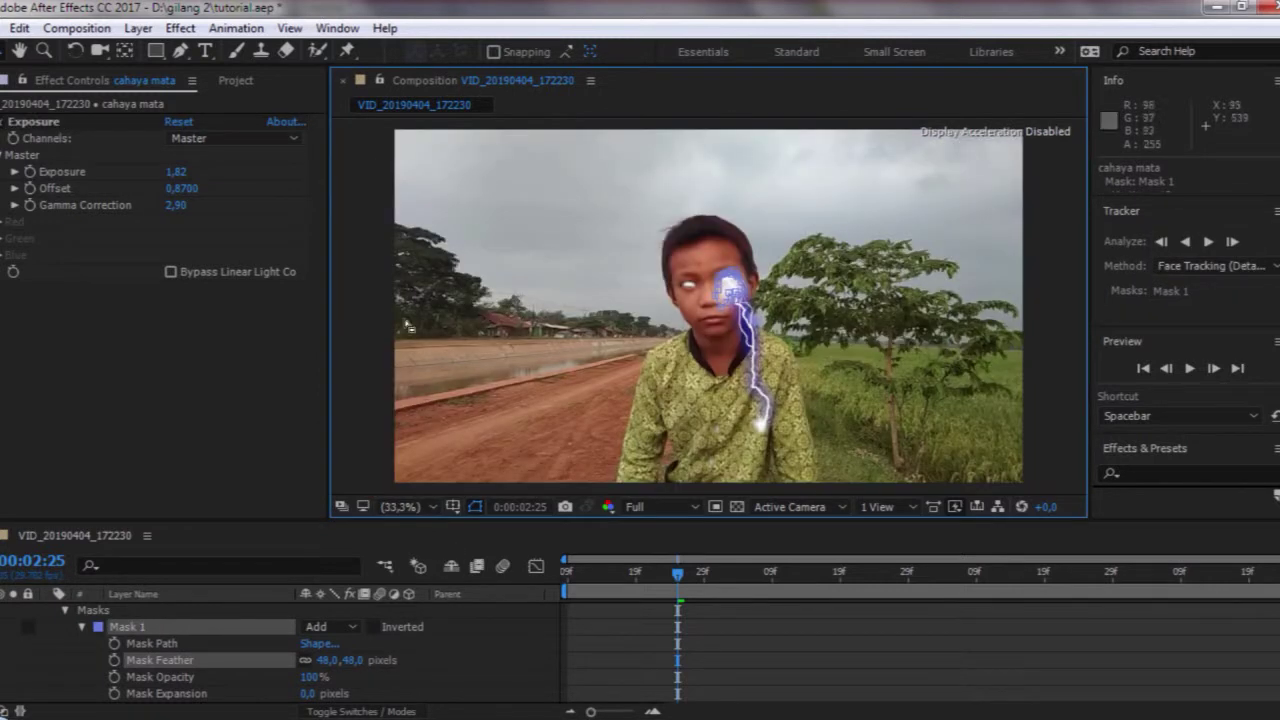
left_click(283, 455)
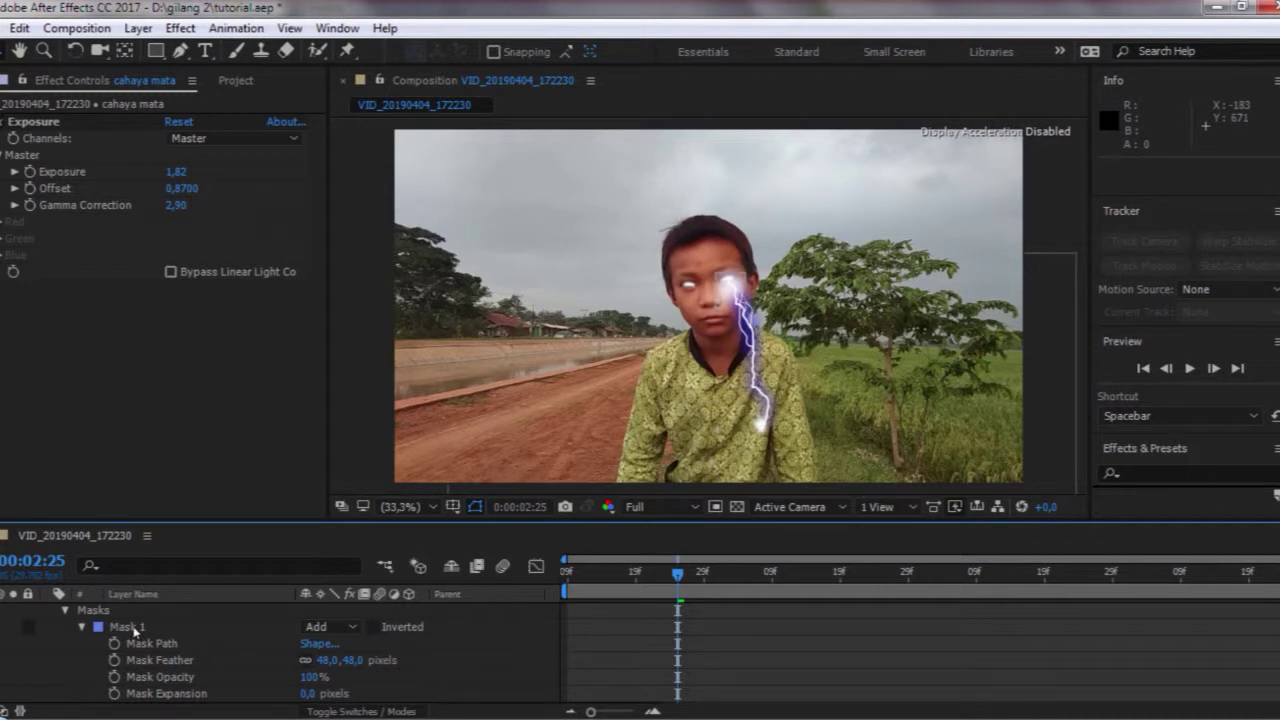
Reveal the Position of cahaya mata and set it to 954, 527
scroll(280, 650, "up", 1)
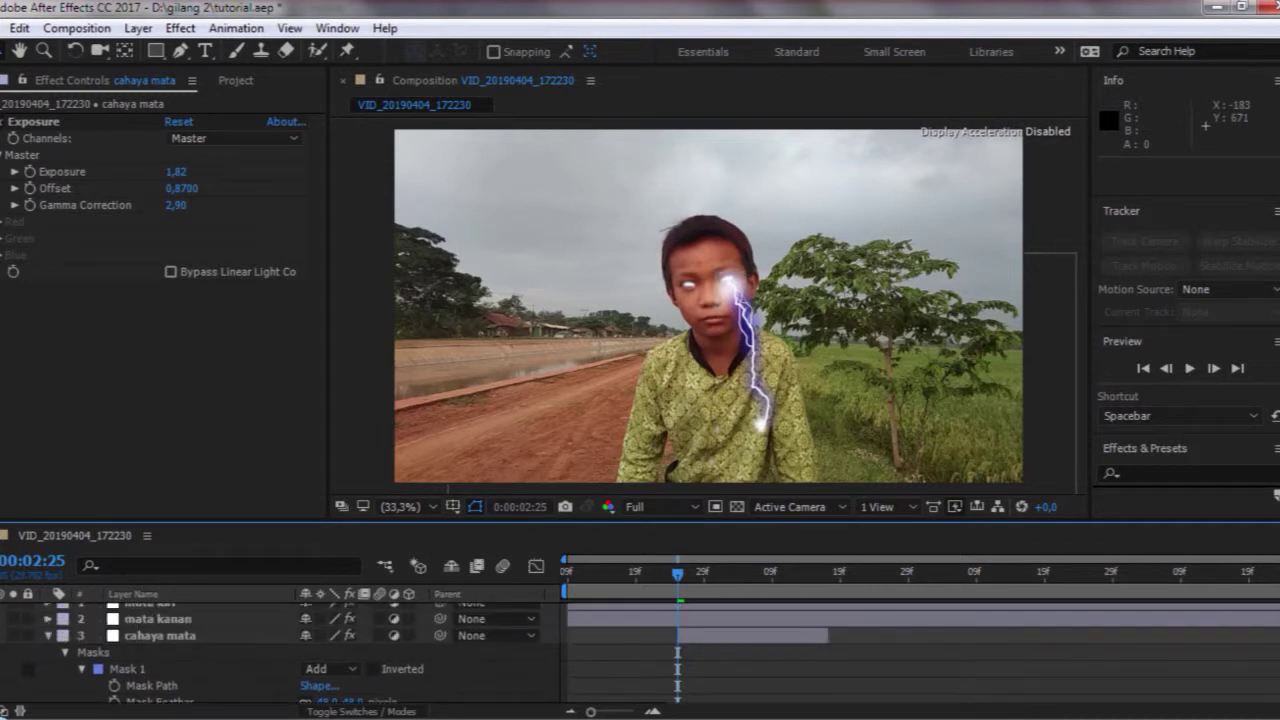
left_click(168, 637)
key("p")
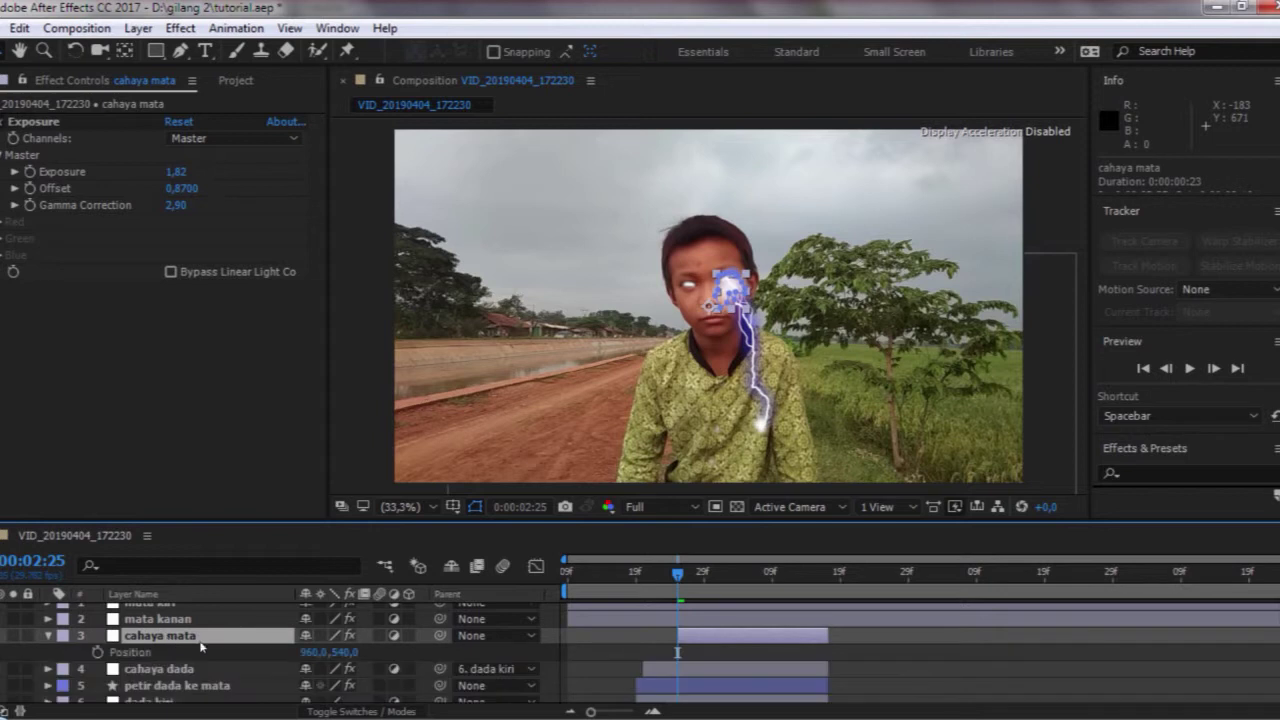
left_click_drag(330, 651, 314, 655)
left_click(430, 654)
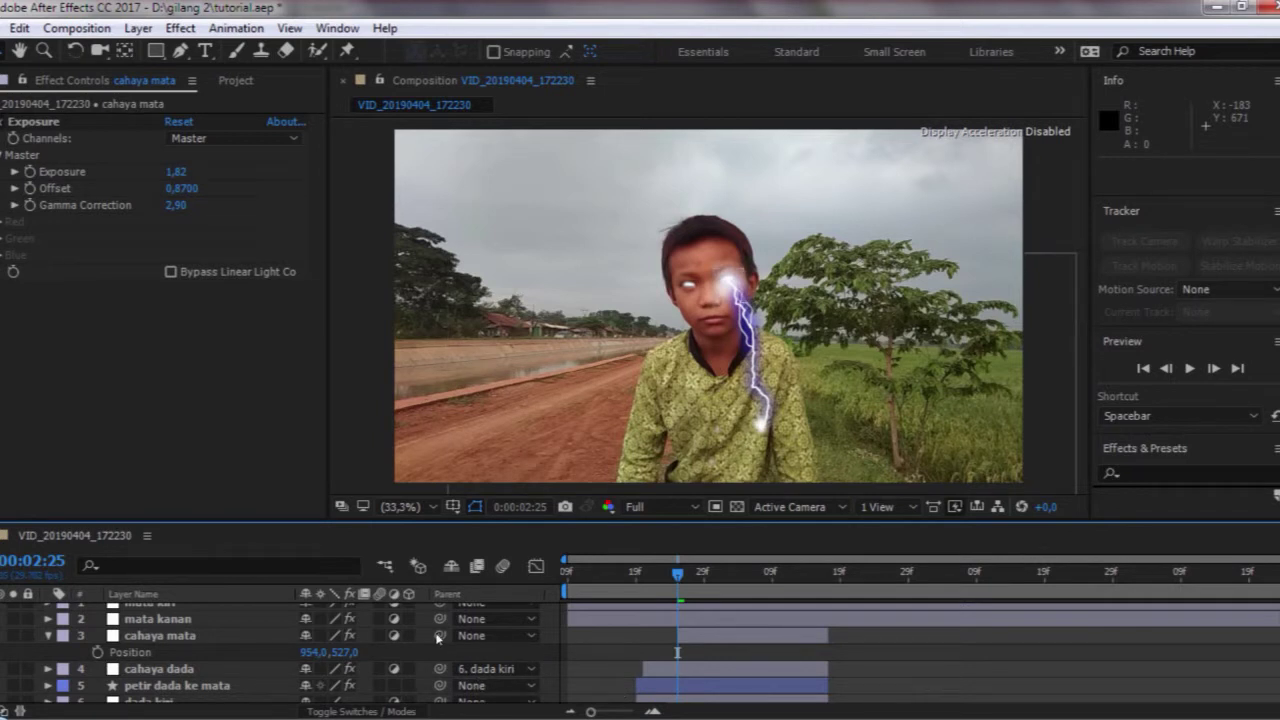
Link the Position of cahaya mata with an expression to the Left Pupil face track point of the video layer
left_click_drag(441, 520, 442, 392)
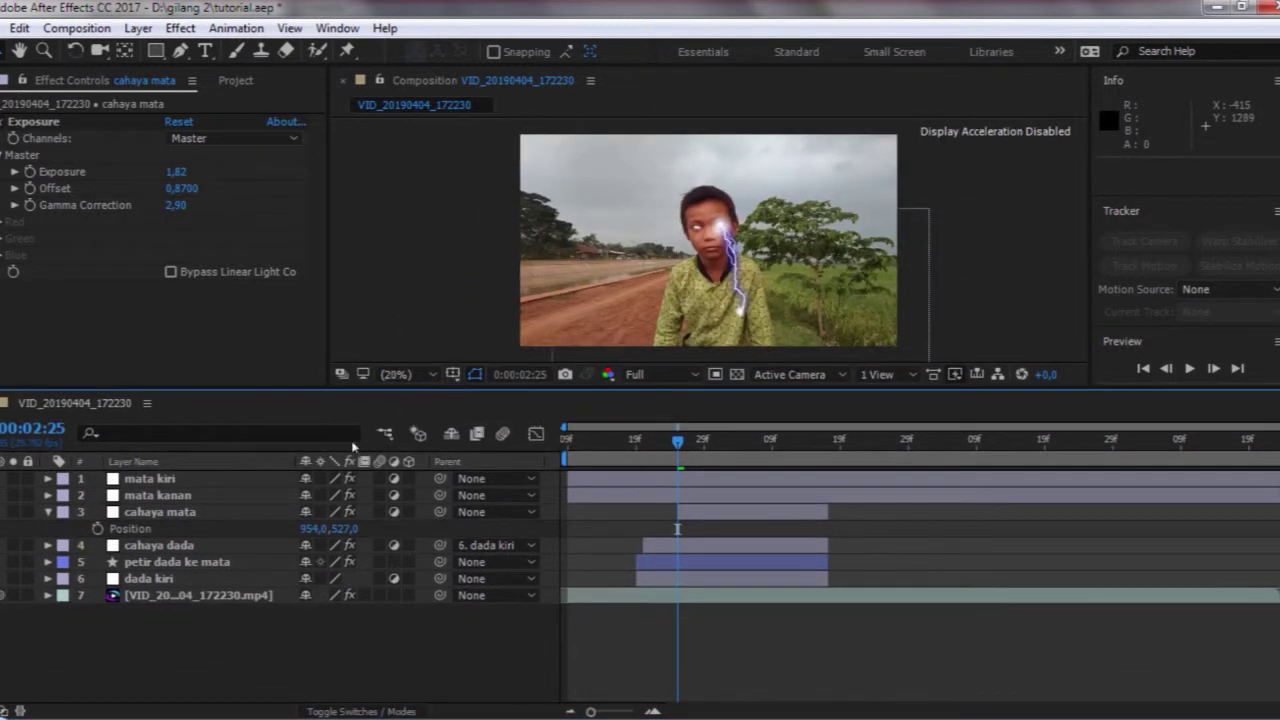
left_click(98, 528, "alt")
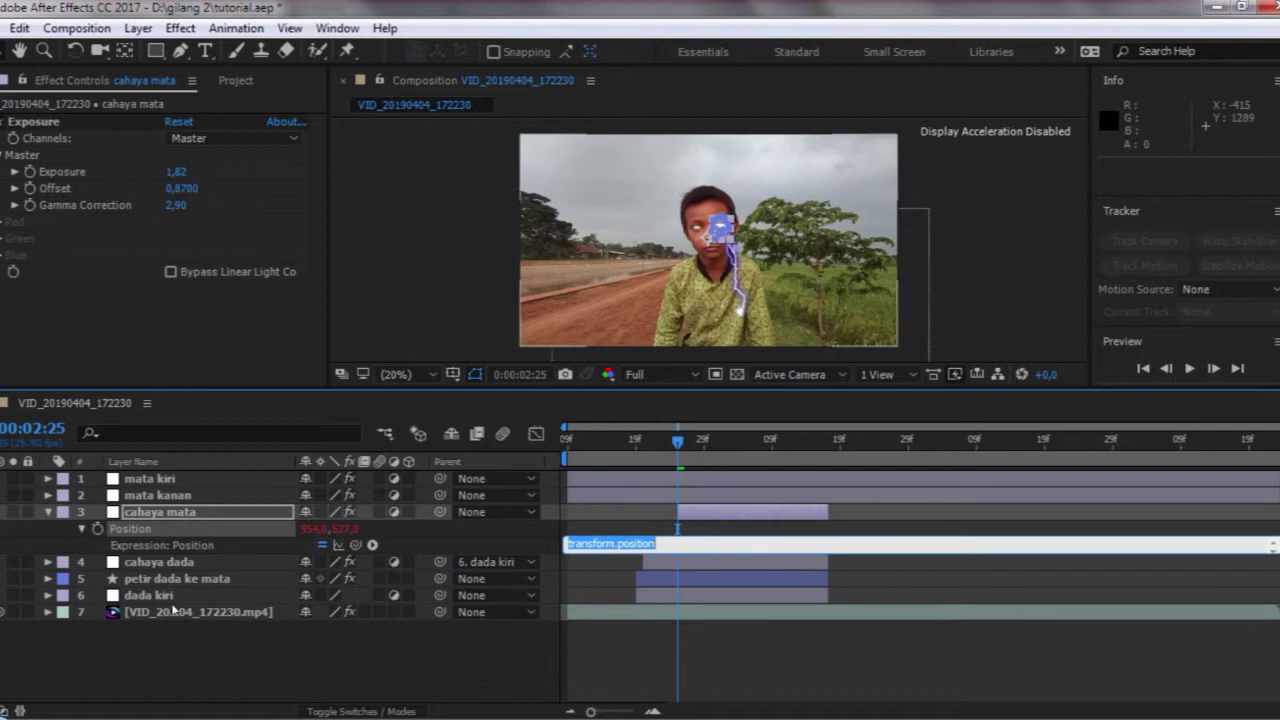
left_click(45, 616)
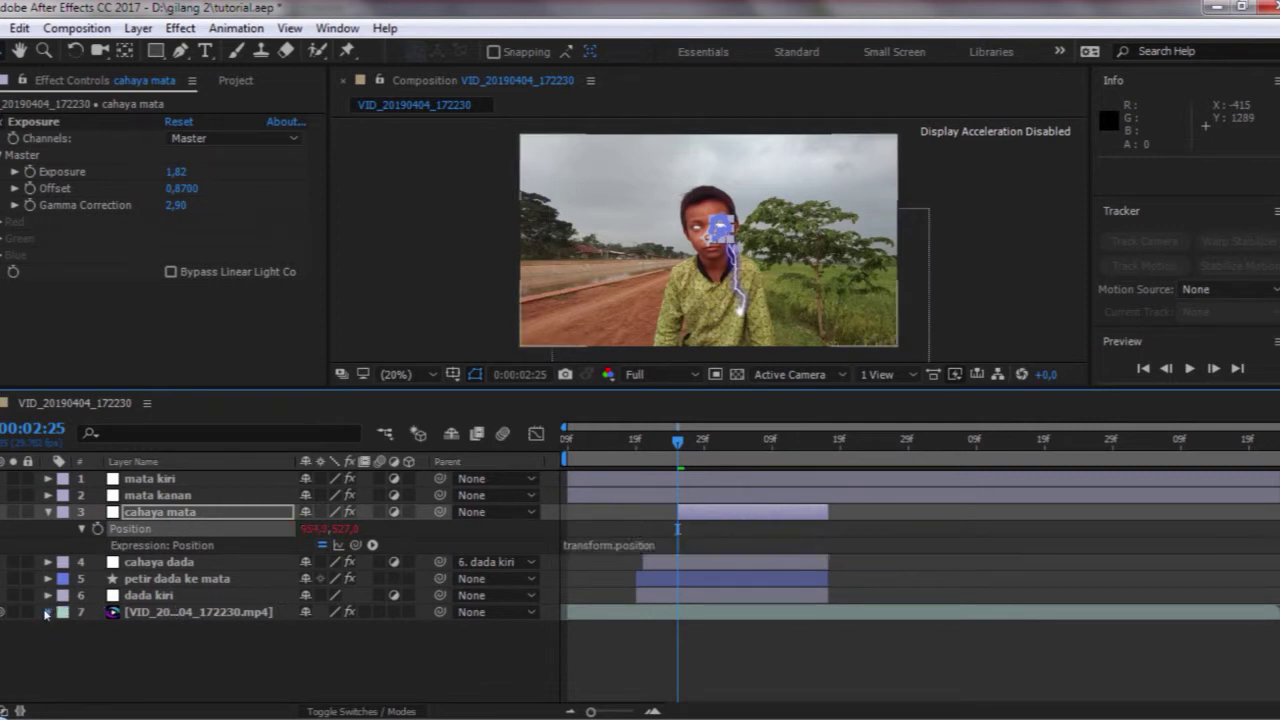
left_click(145, 404)
mouse_move(347, 320)
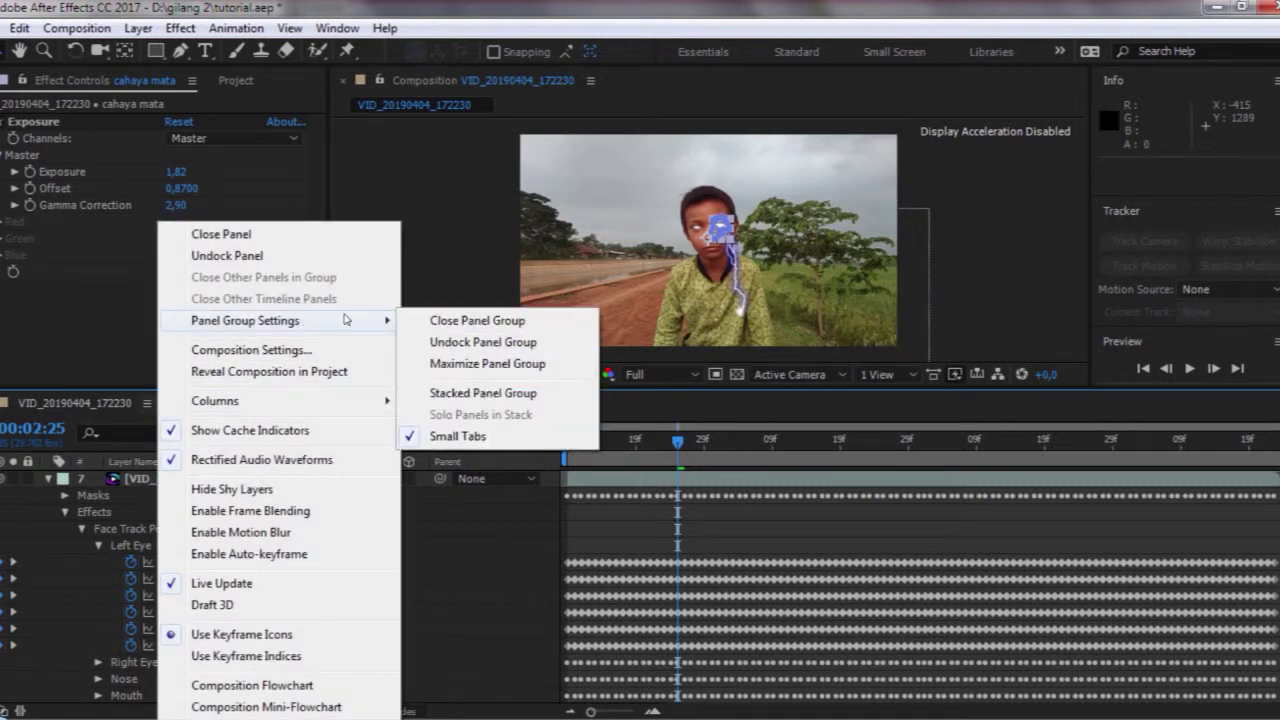
left_click(463, 366)
left_click_drag(338, 238, 250, 439)
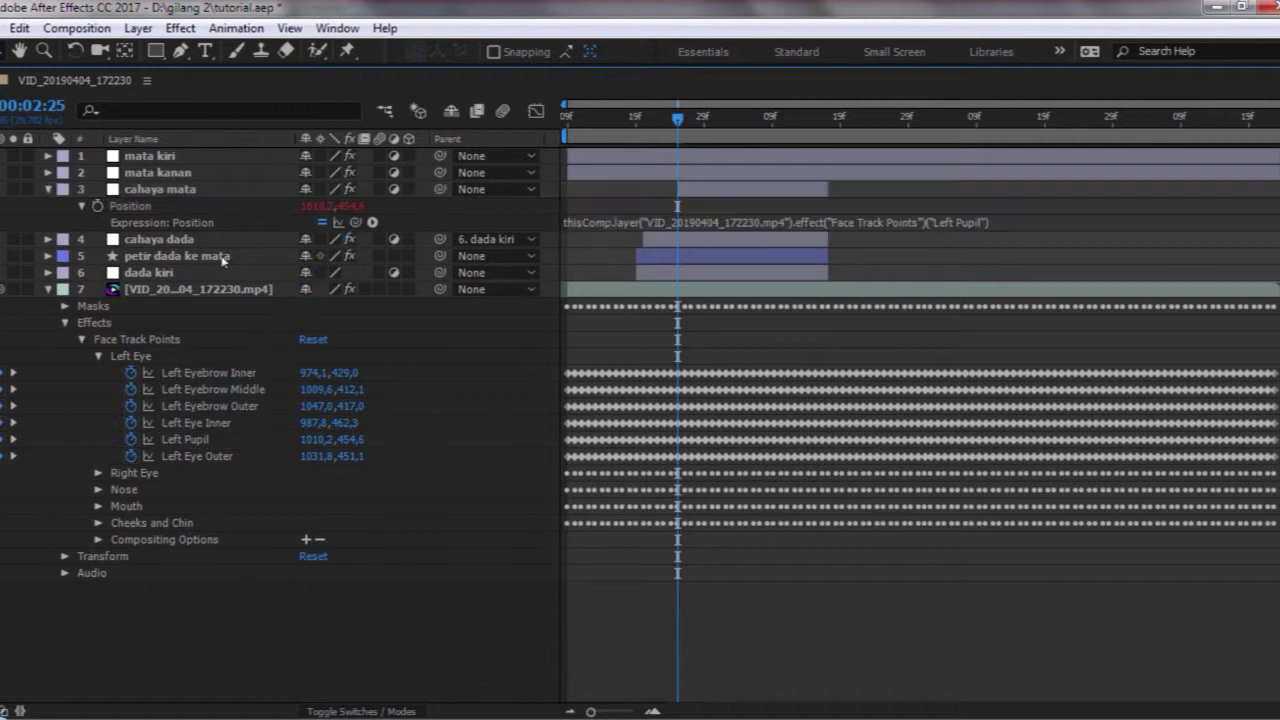
left_click(145, 81)
mouse_move(348, 171)
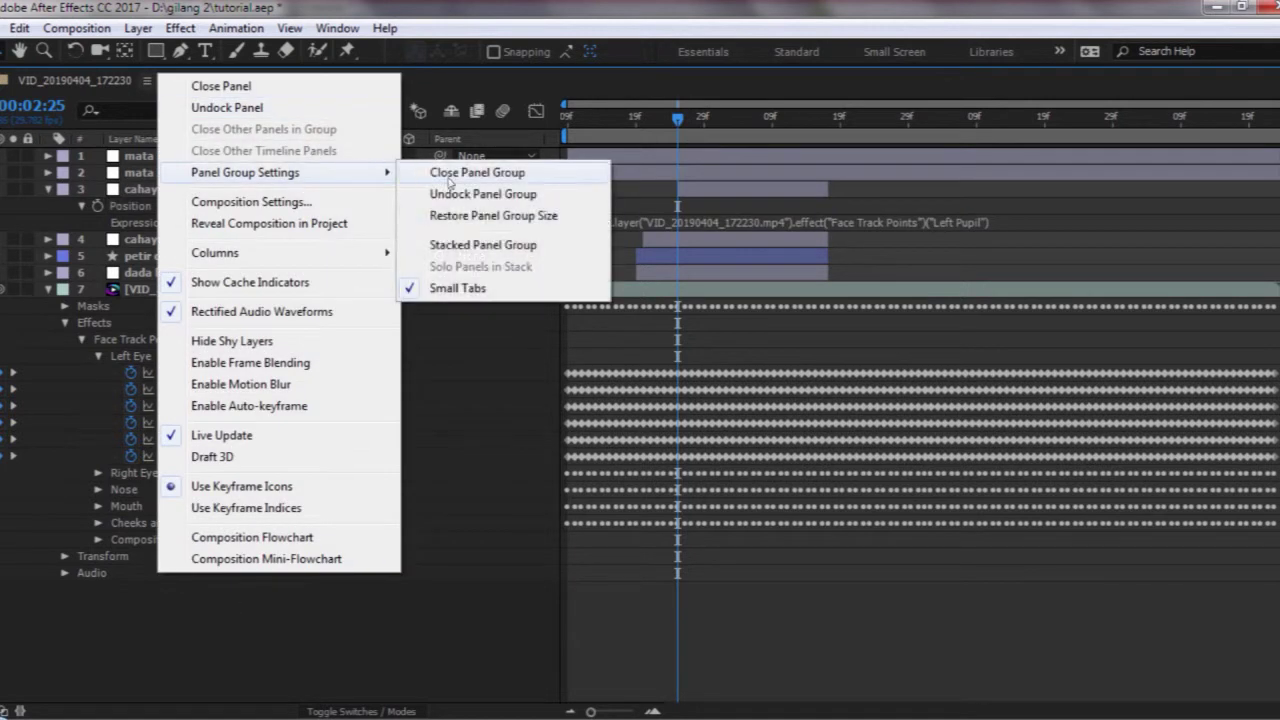
left_click(481, 216)
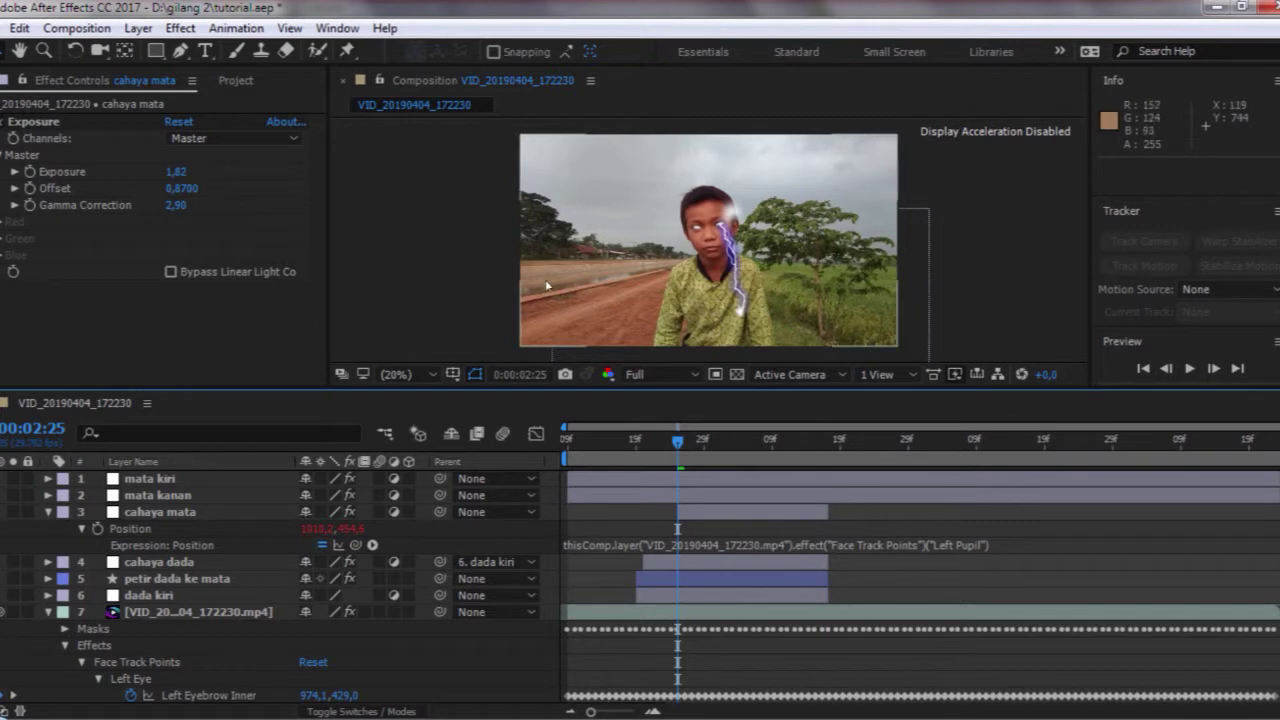
Shift the anchor point of cahaya mata by about 56, -70 with Pan Behind so its glow sits over the eye
left_click(183, 514)
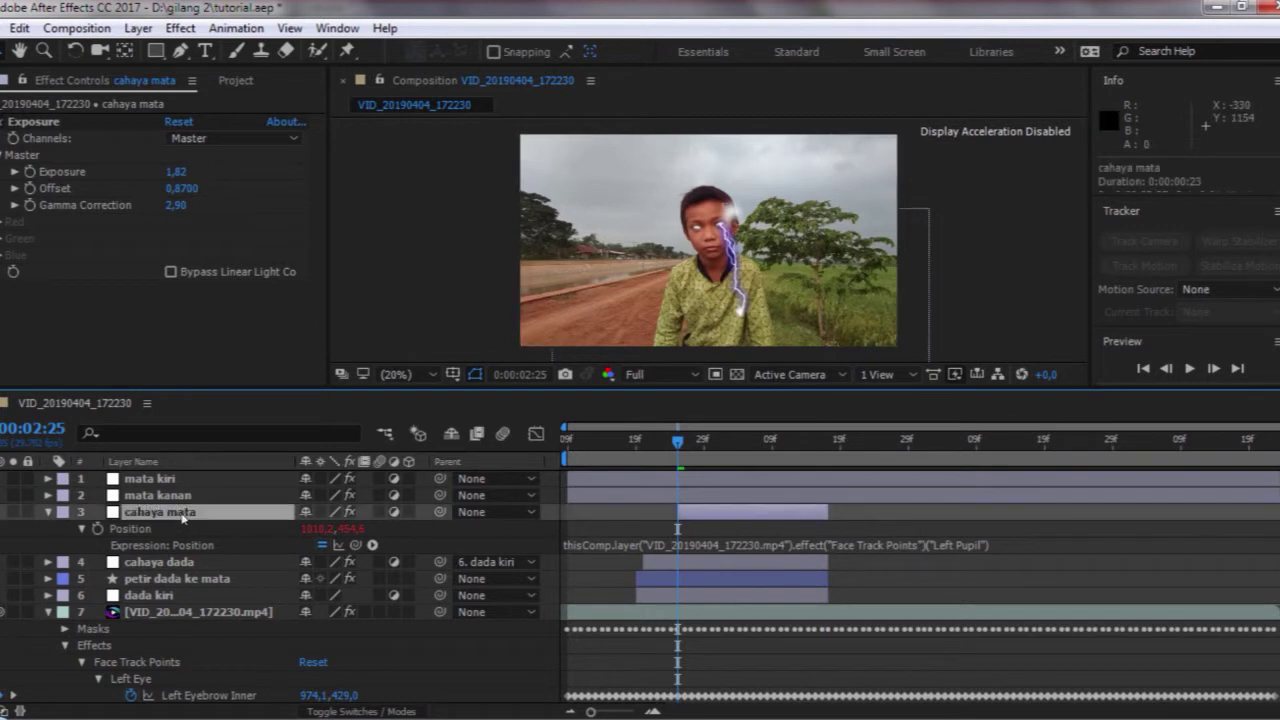
left_click(124, 50)
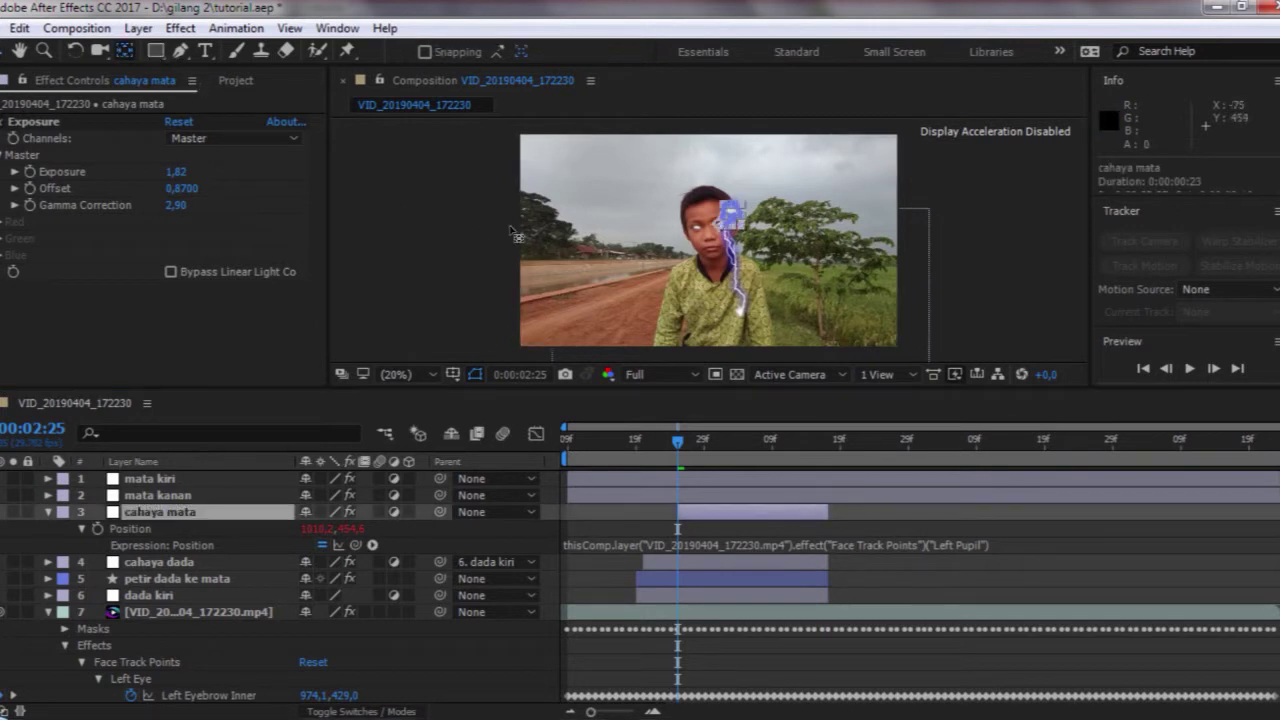
scroll(723, 320, "up", 4)
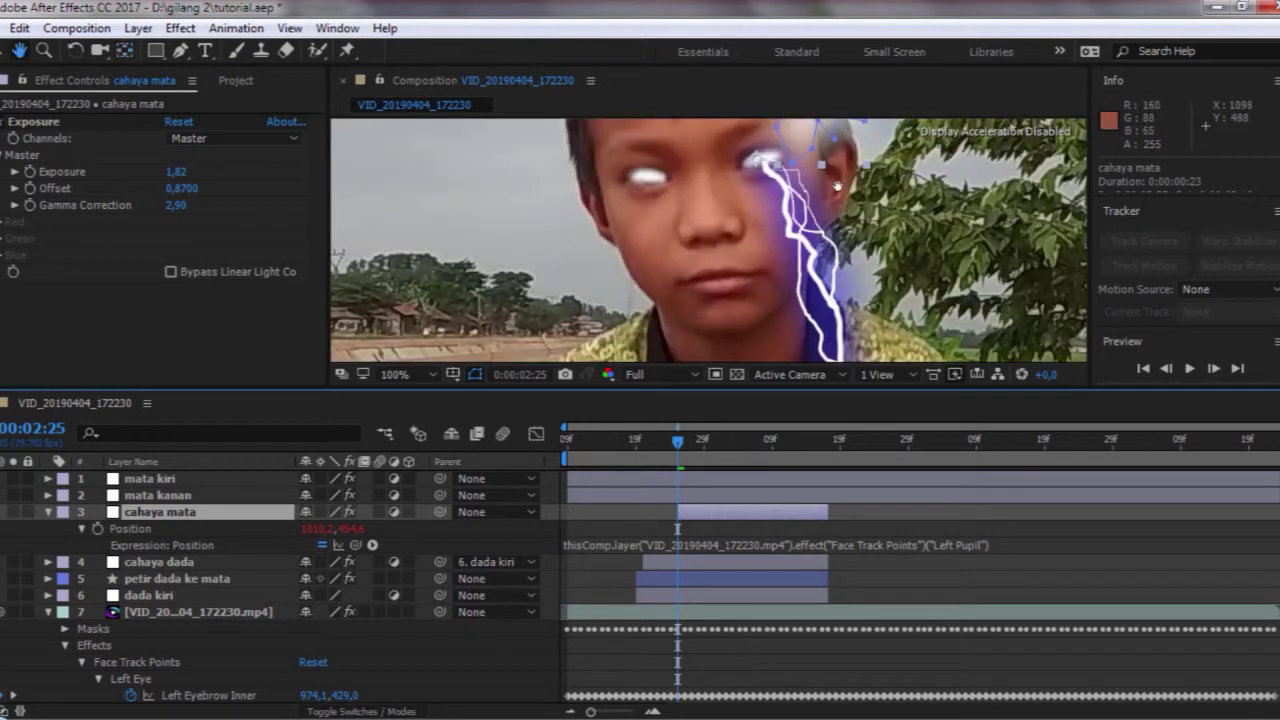
left_click_drag(836, 218, 573, 332)
left_click_drag(574, 285, 622, 217)
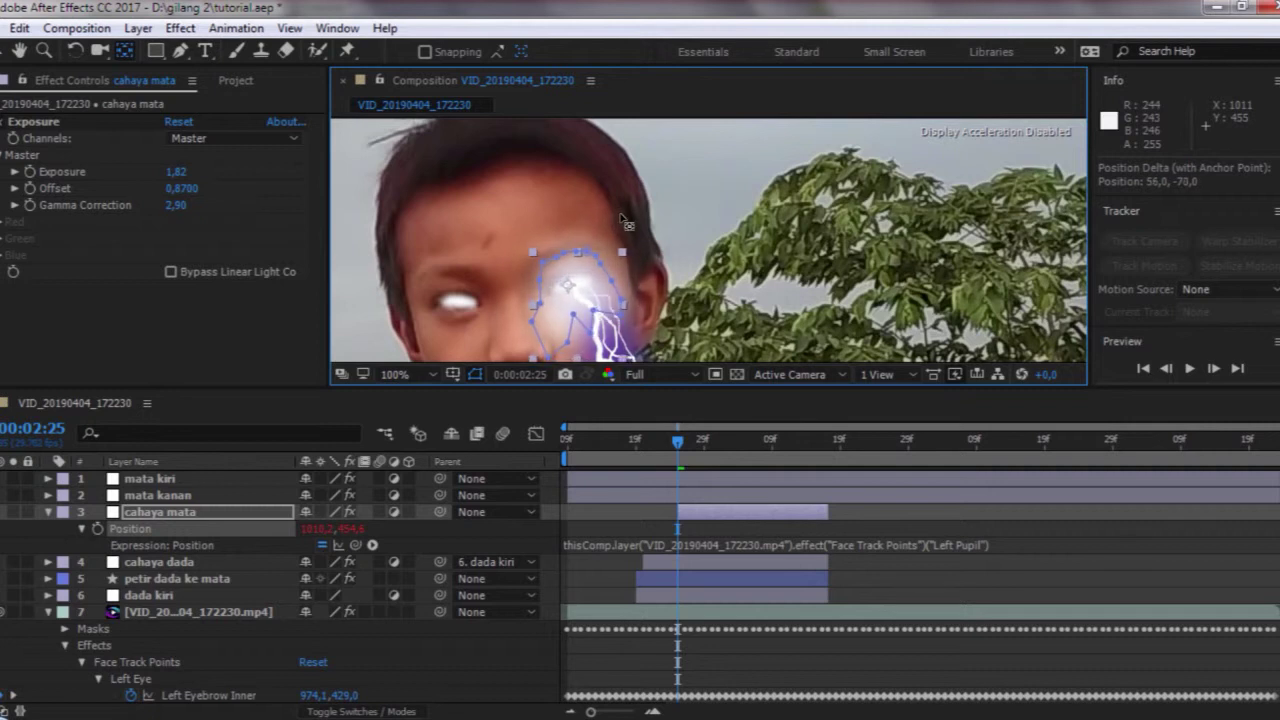
left_click(434, 373)
left_click(432, 404)
Nudge the anchor point of cahaya mata up by about 8 pixels to fine-tune the glow's placement on the eye
key("comma")
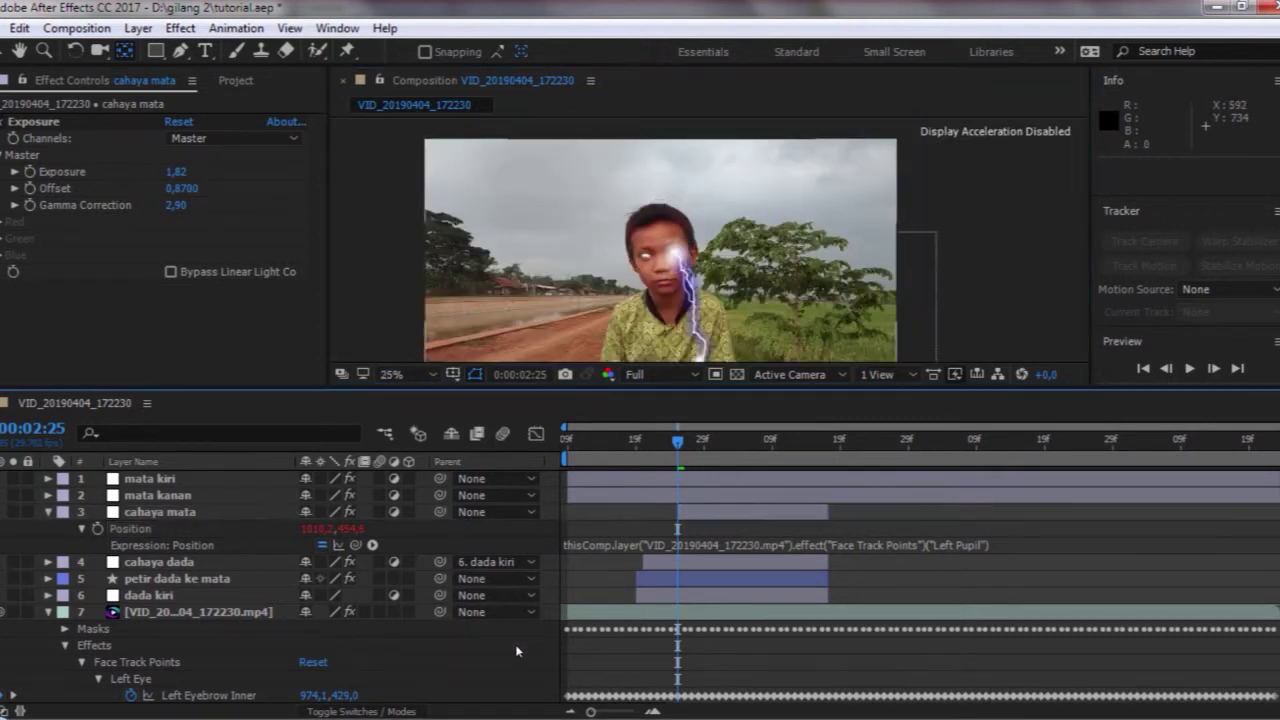
key("comma")
key("period")
key("period")
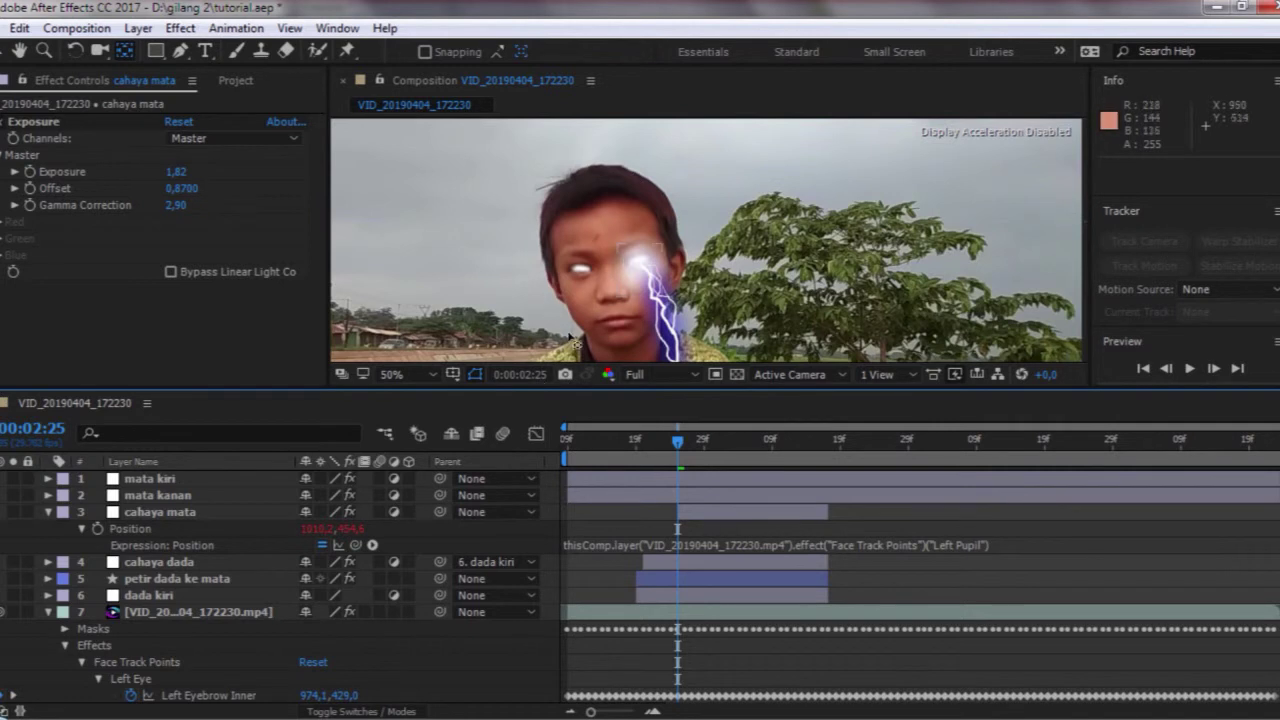
left_click(212, 514)
left_click_drag(638, 268, 637, 260)
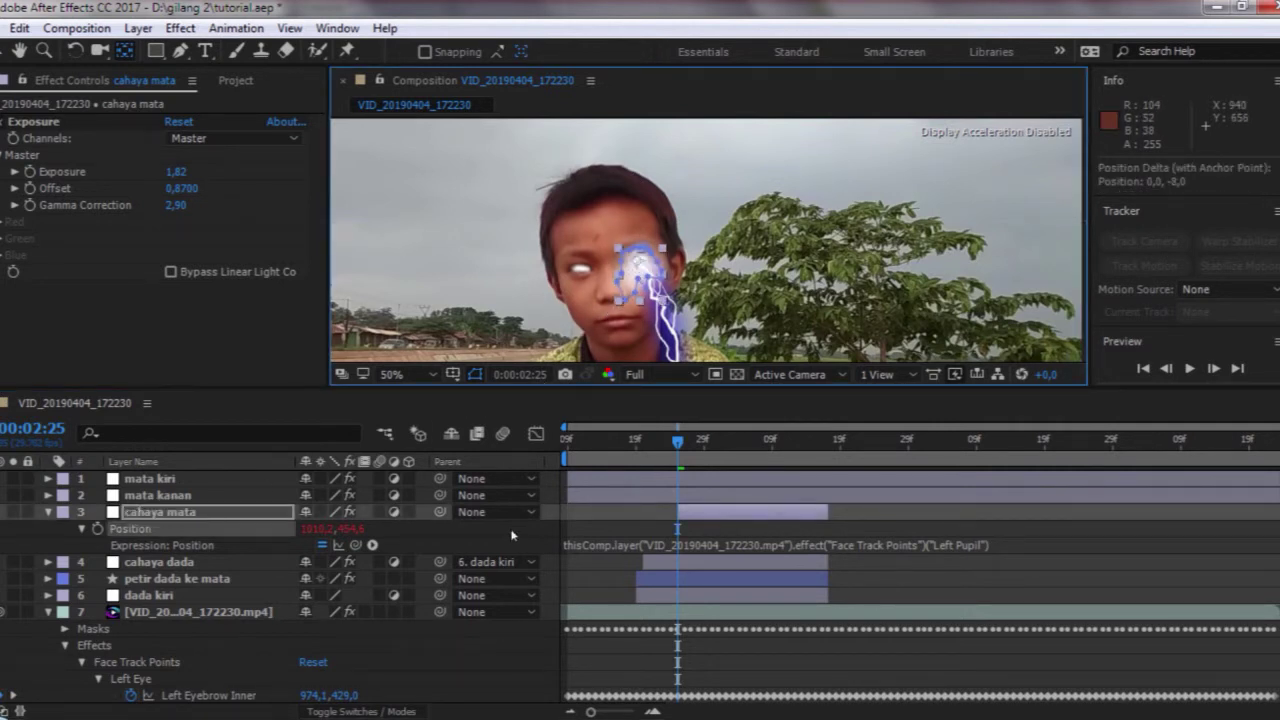
left_click(493, 655)
Check how the eye glow follows the face at 0:00:03:06 and collapse the cahaya mata and video layer properties
left_click_drag(681, 441, 753, 440)
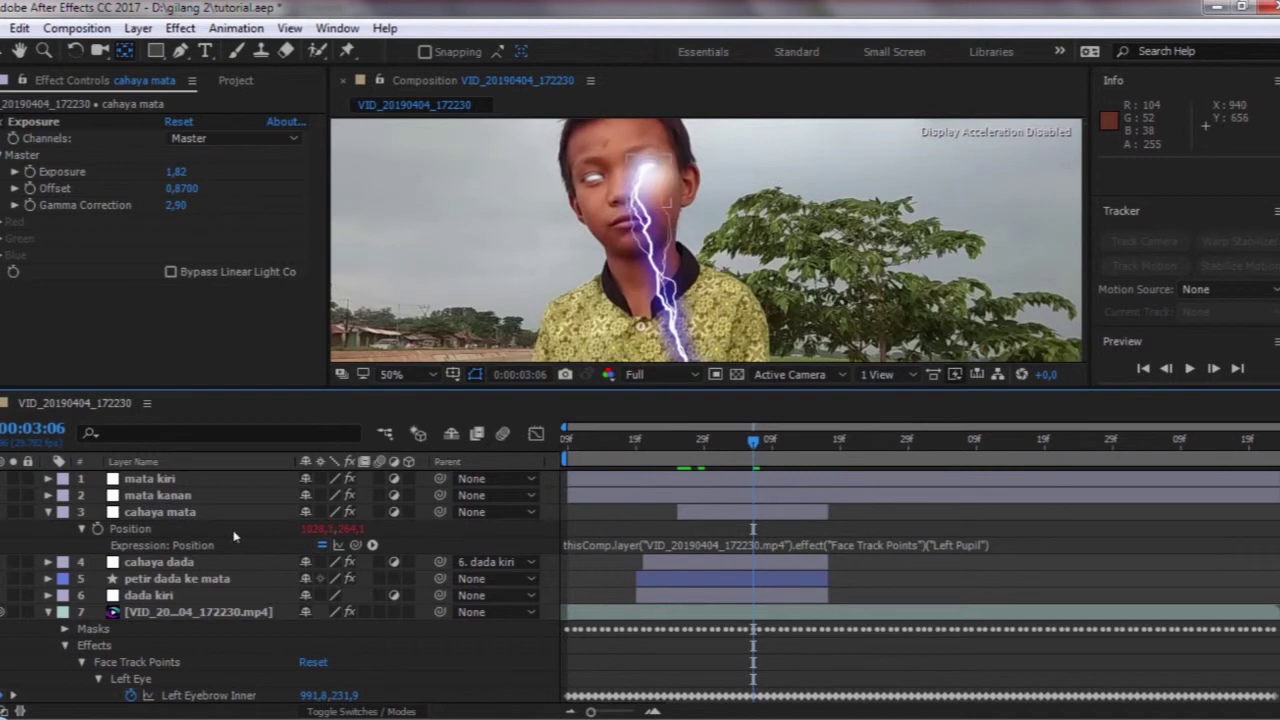
left_click(46, 513)
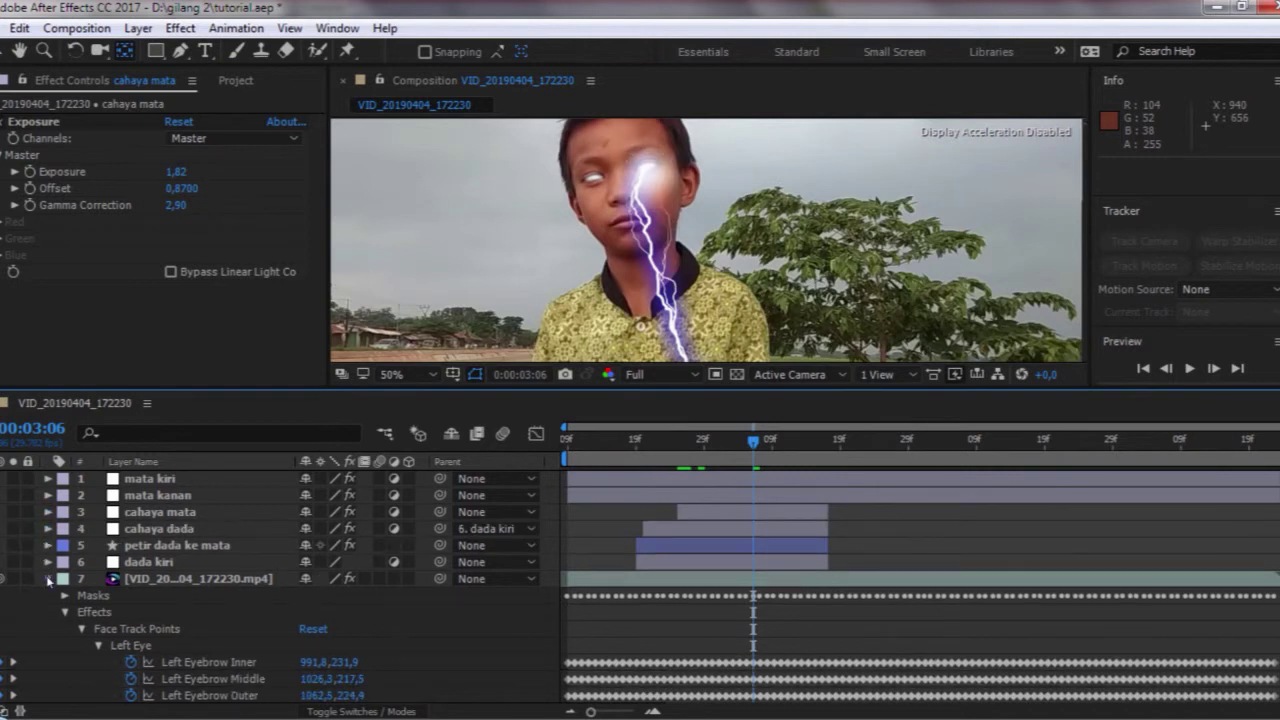
left_click(48, 579)
End the work area at 0:00:03:19, just after the lightning and glow layers finish
left_click(841, 438)
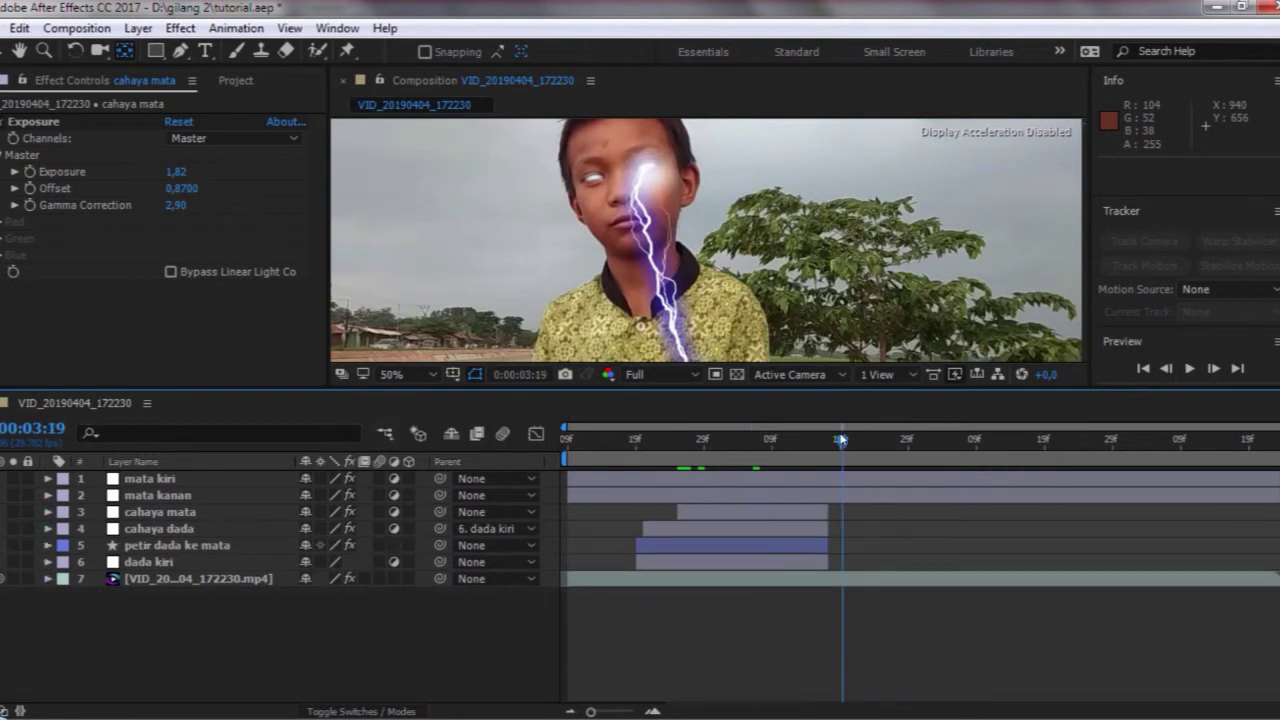
key("m")
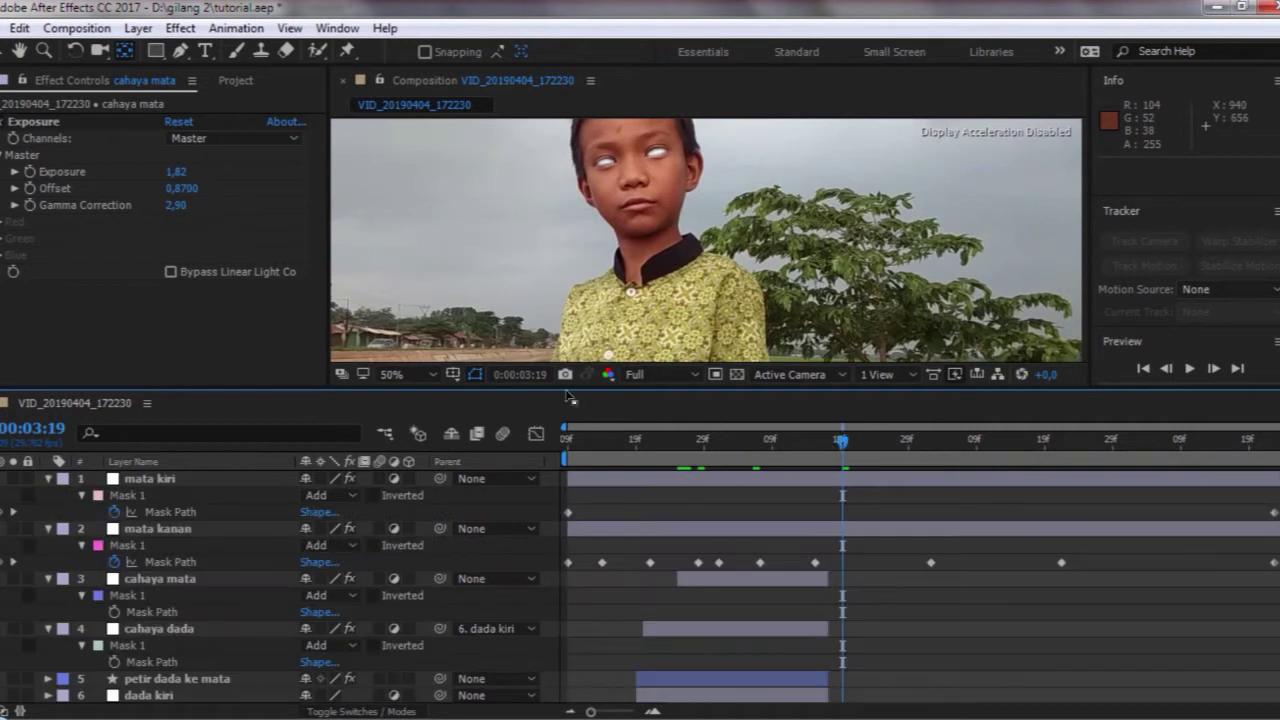
key("m")
key("n")
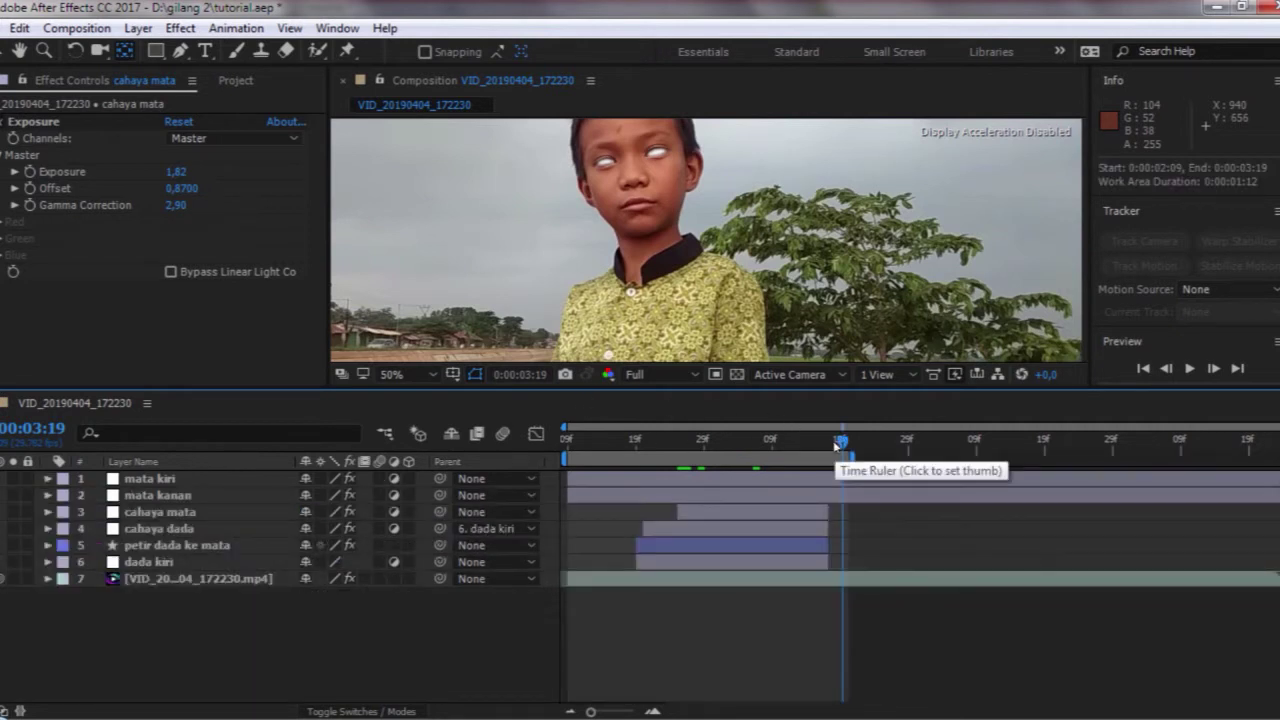
Preview the work area from 0:00:02:10 with the whole composition fitted in the viewer
key("shift+Home")
left_click(425, 374)
left_click(512, 42)
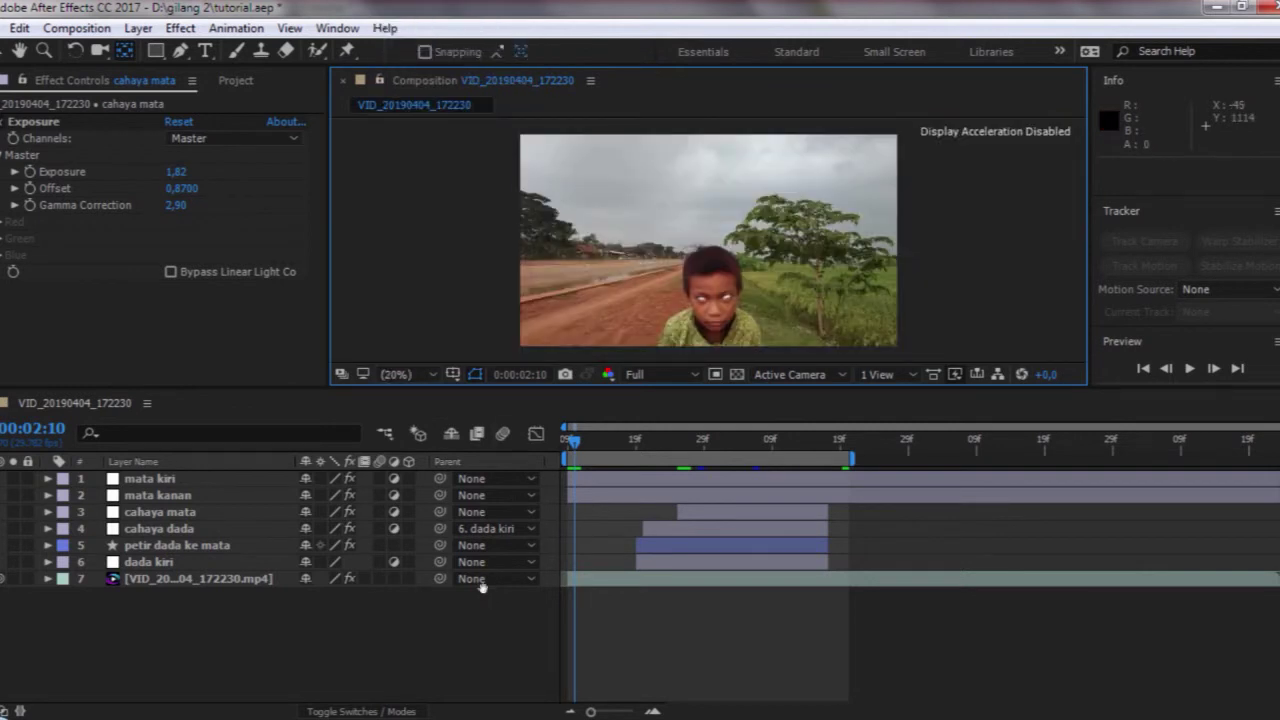
key("space")
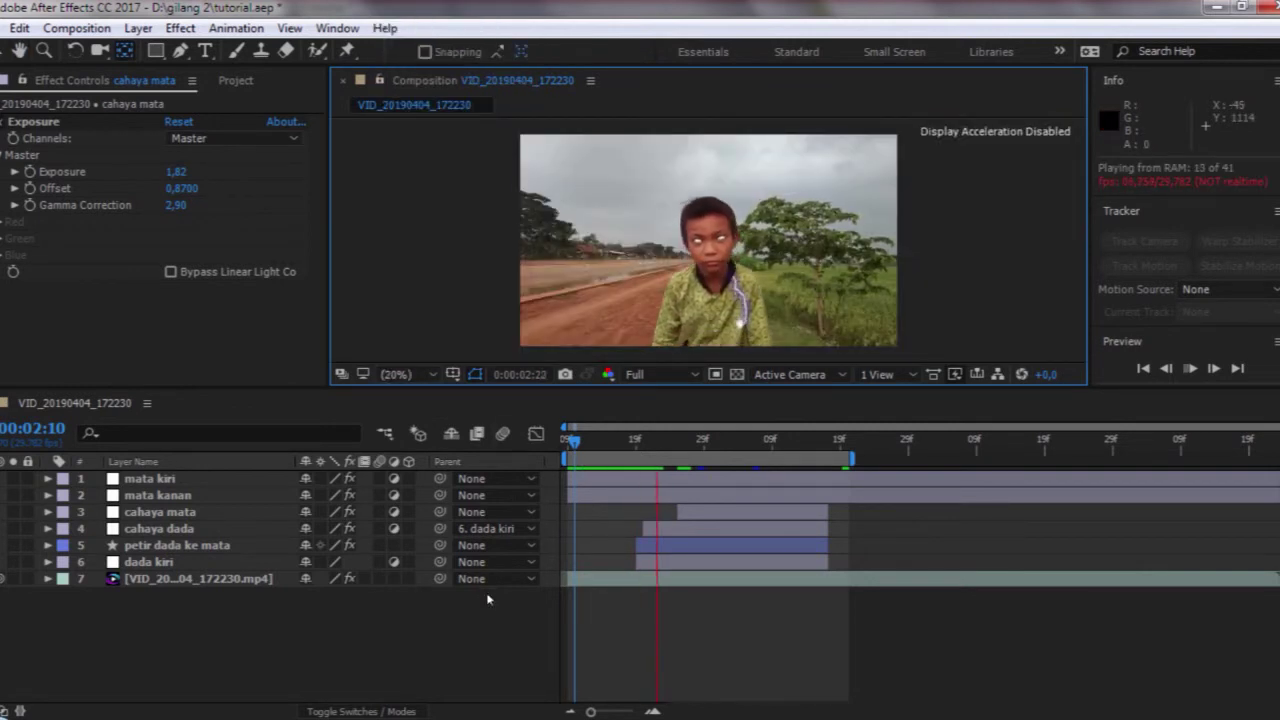